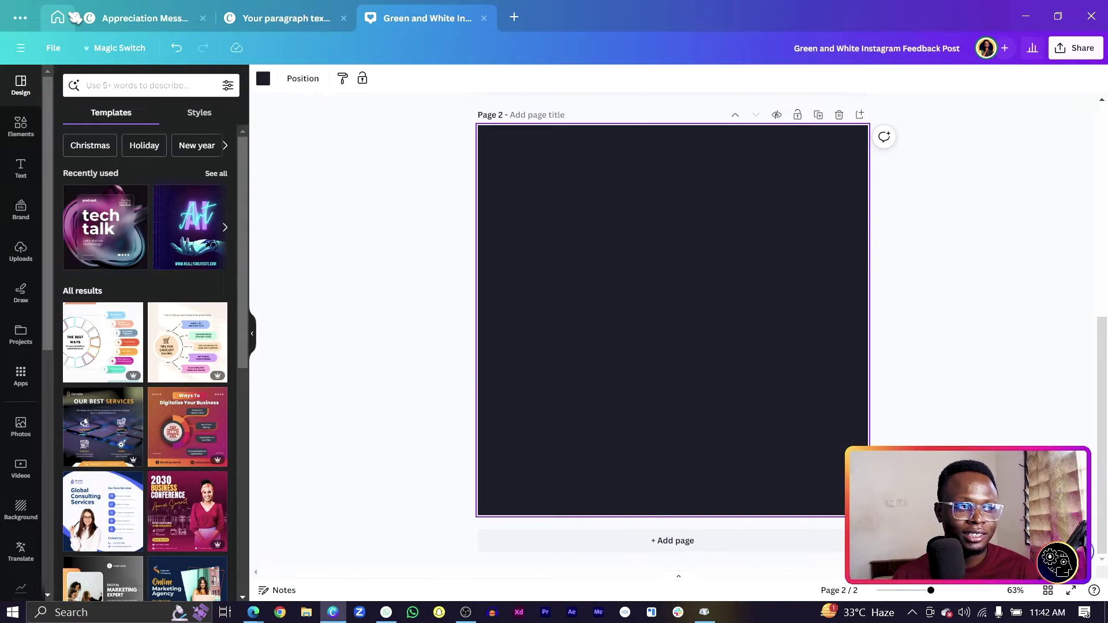
Check the Custom size dimensions under Create a design on the Canva home page
click(74, 17)
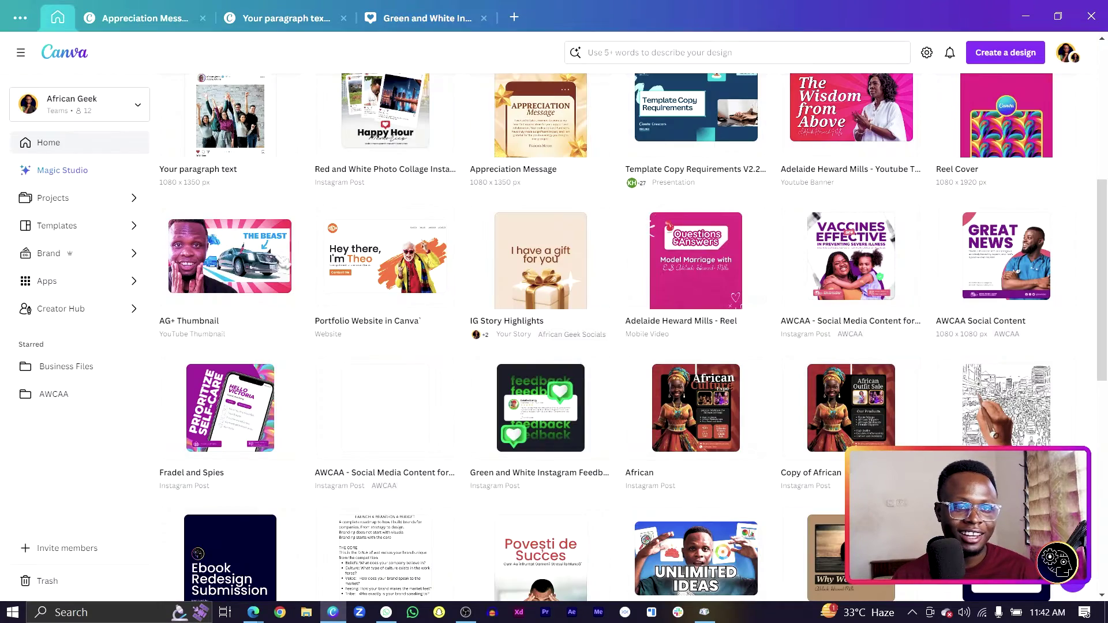
click(1000, 56)
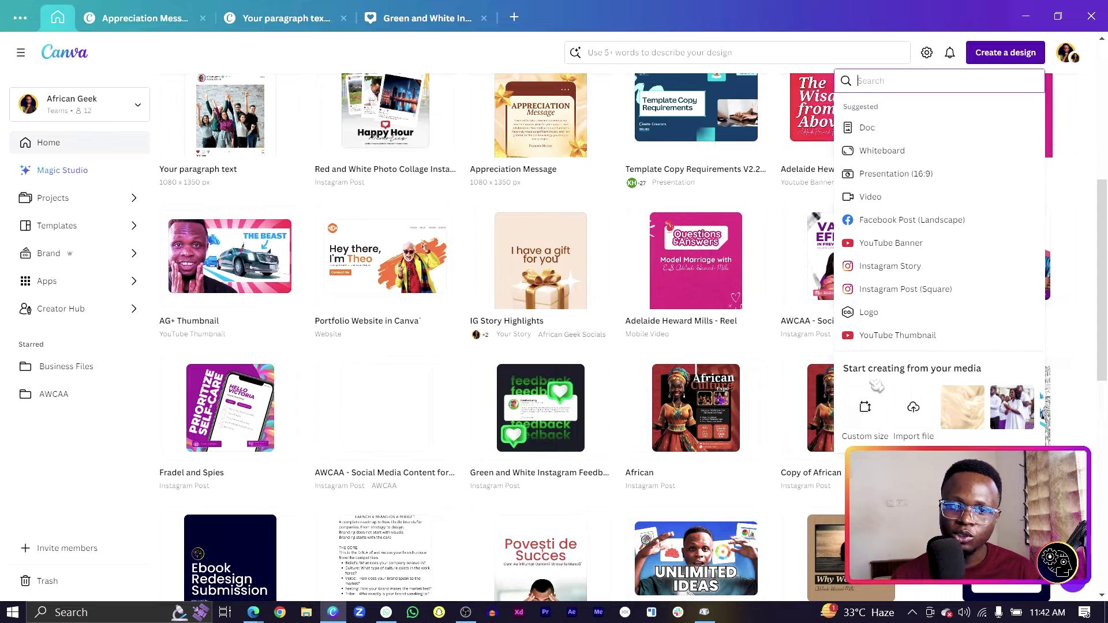
click(866, 410)
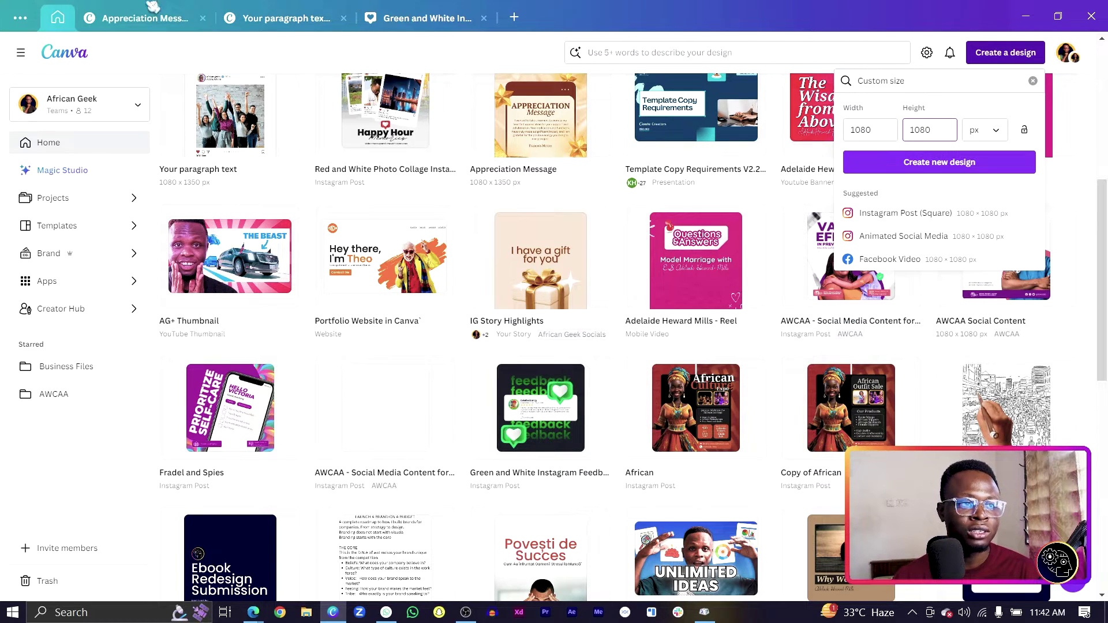
Return to the feedback post and bring up the page background colour options
click(419, 18)
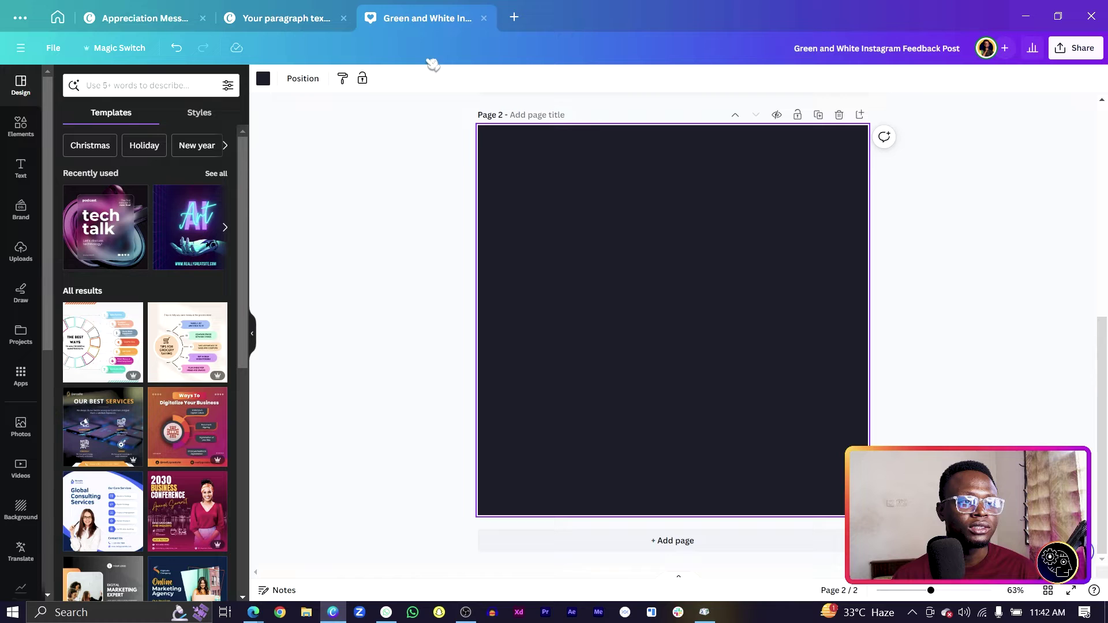
scroll(600, 338, up, 3)
scroll(598, 339, down, 3)
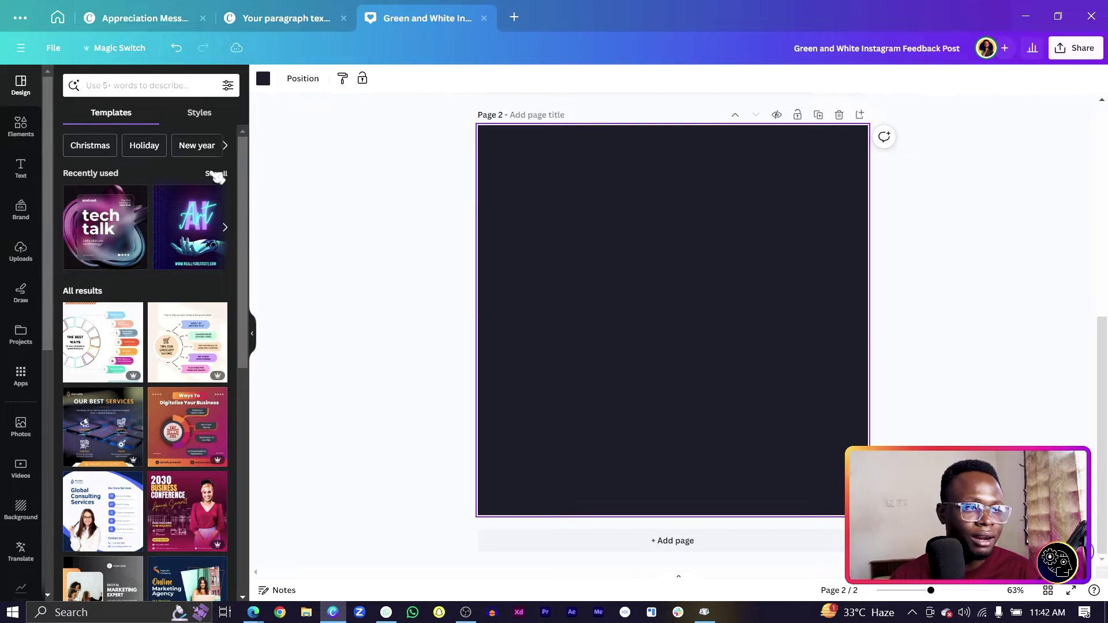
click(264, 78)
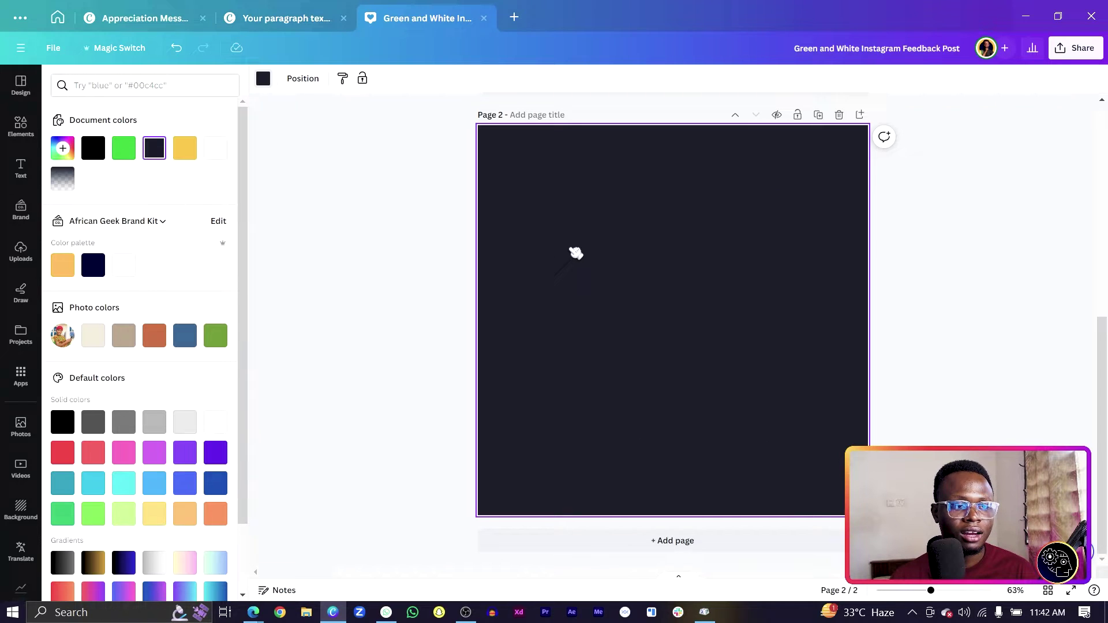
Add a text box on page 2 reading 'feedback'
click(427, 312)
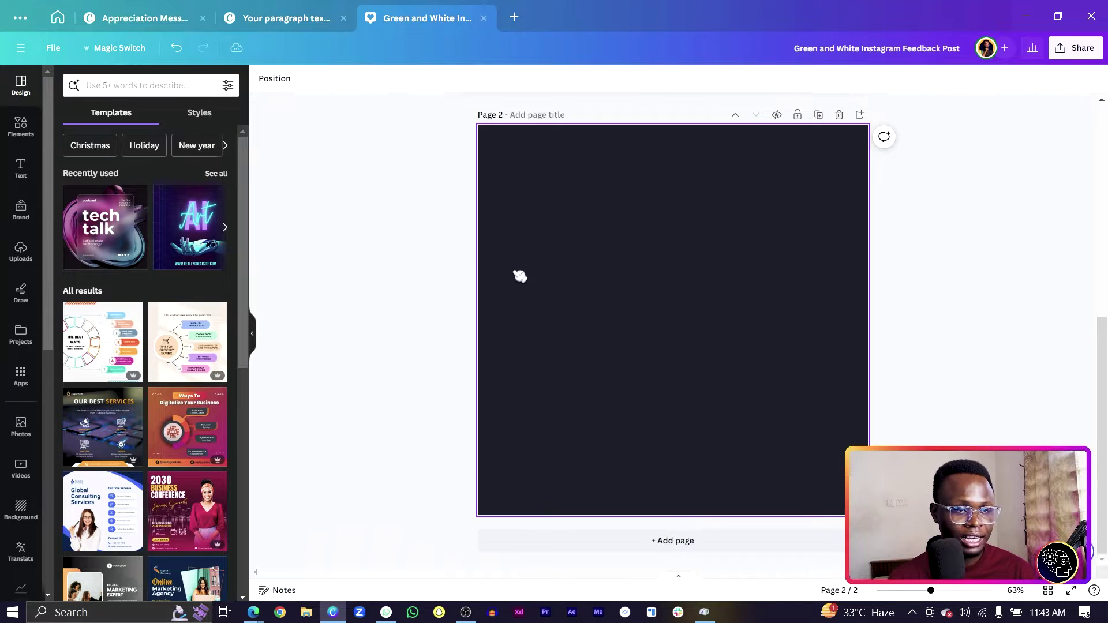
key(t)
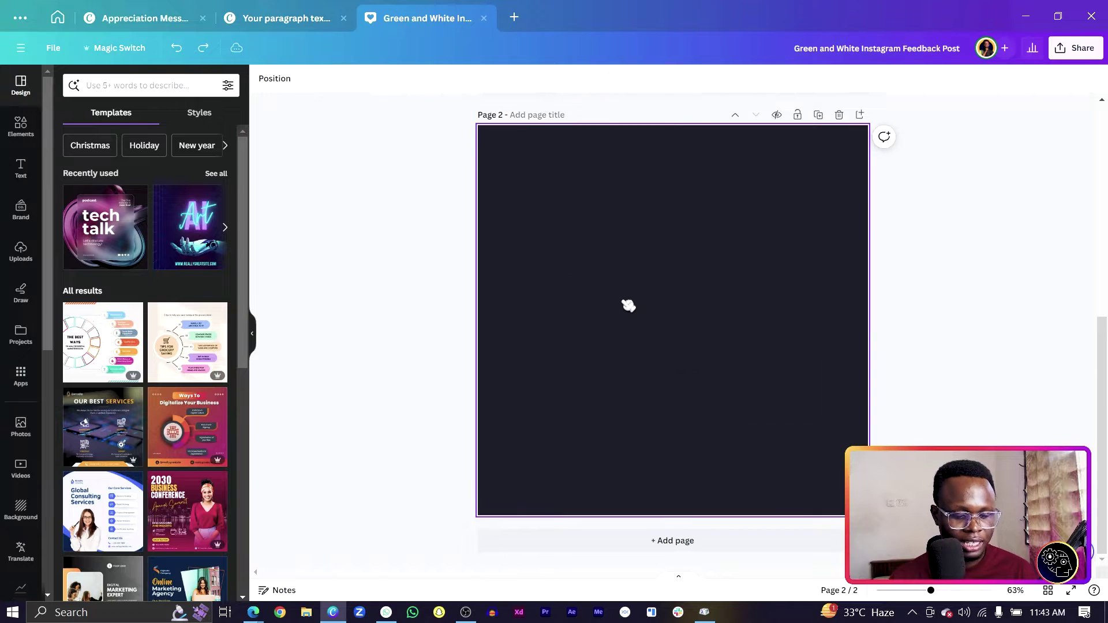
key(t)
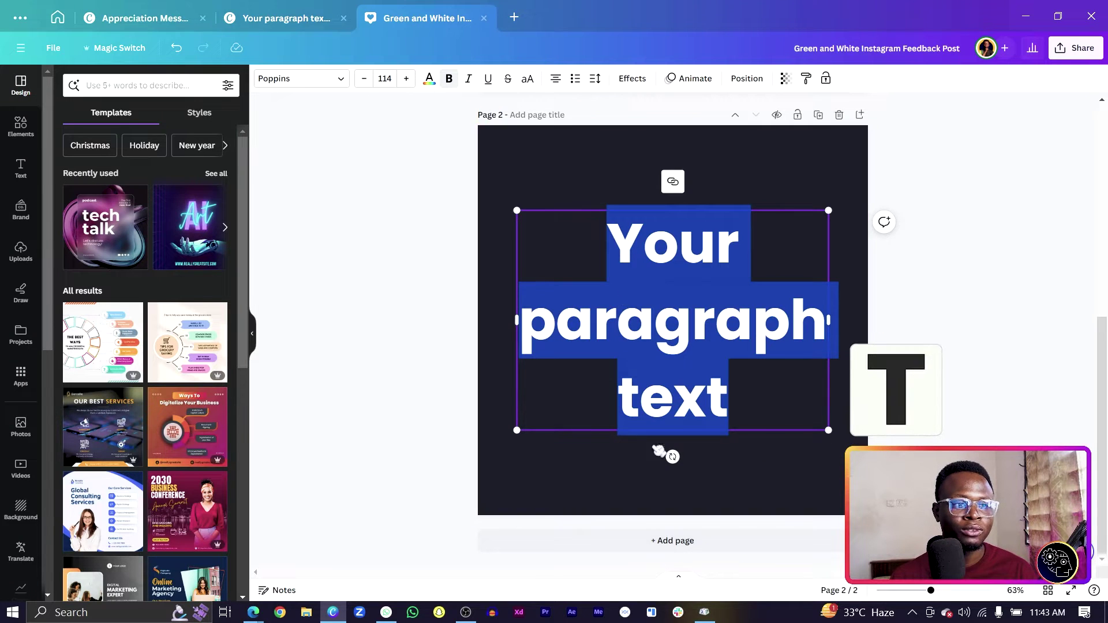
text(fee)
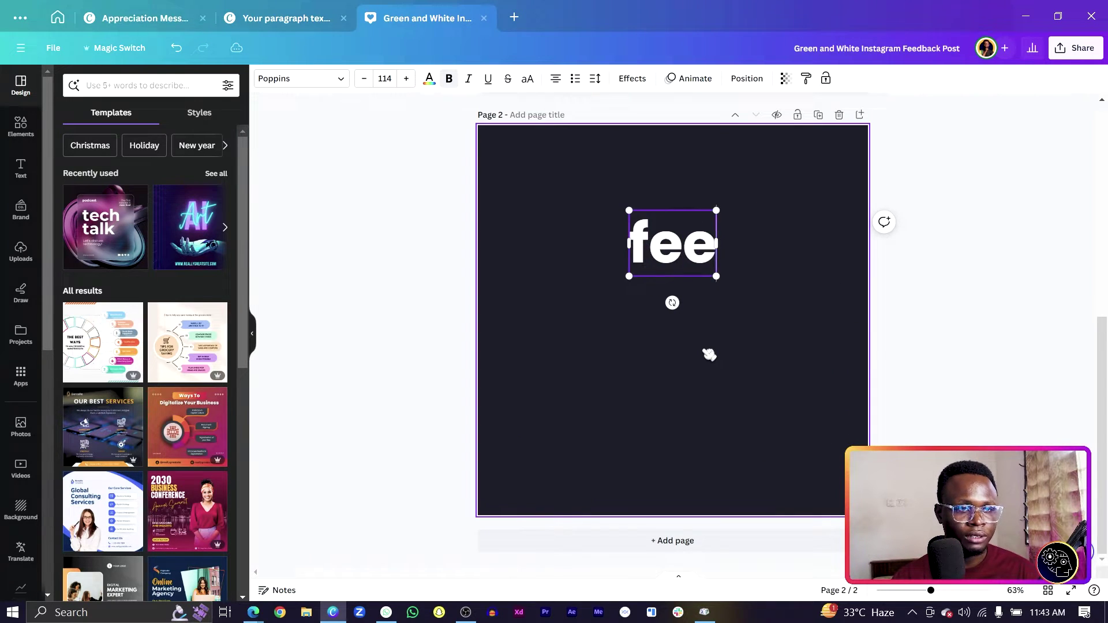
text(dba)
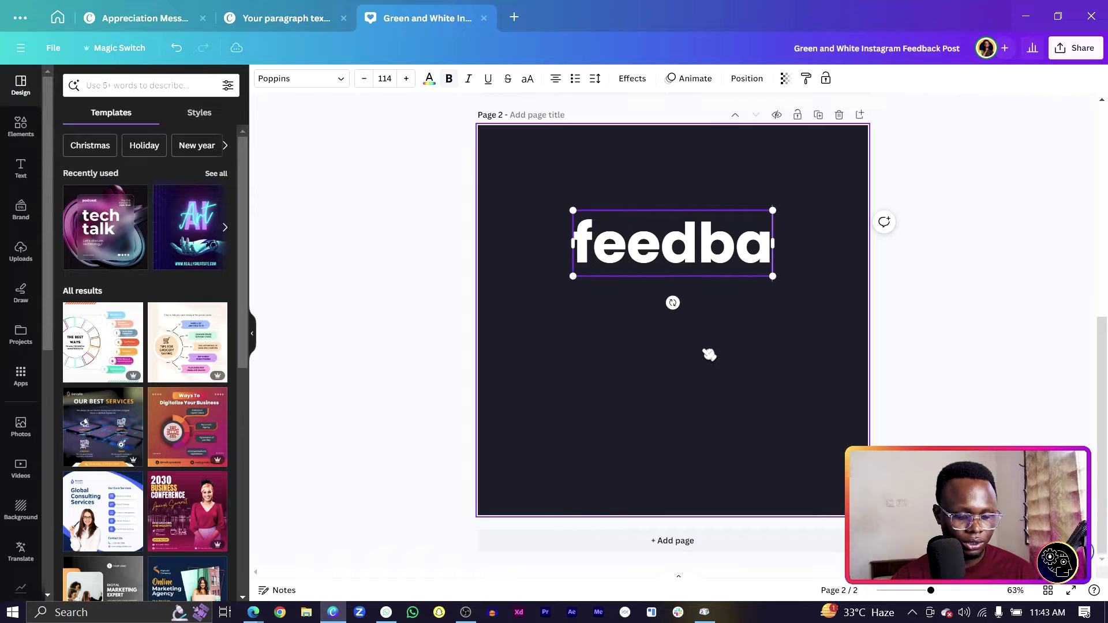
text(ck)
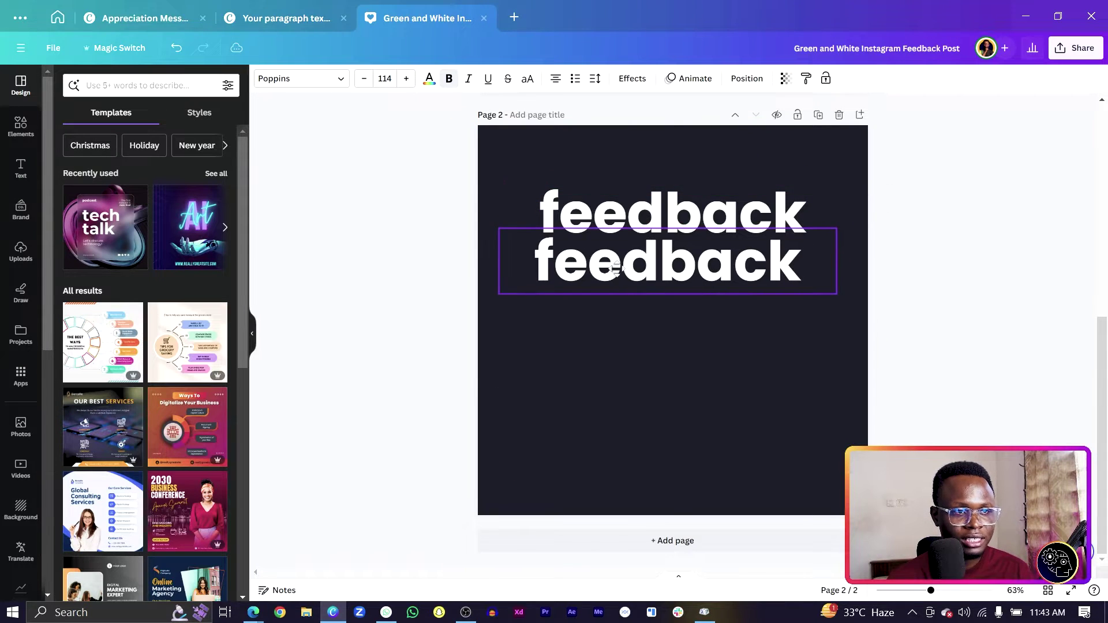
Align and duplicate the feedback lines, then recolour them purple #B002C5
drag(617, 267, 621, 265)
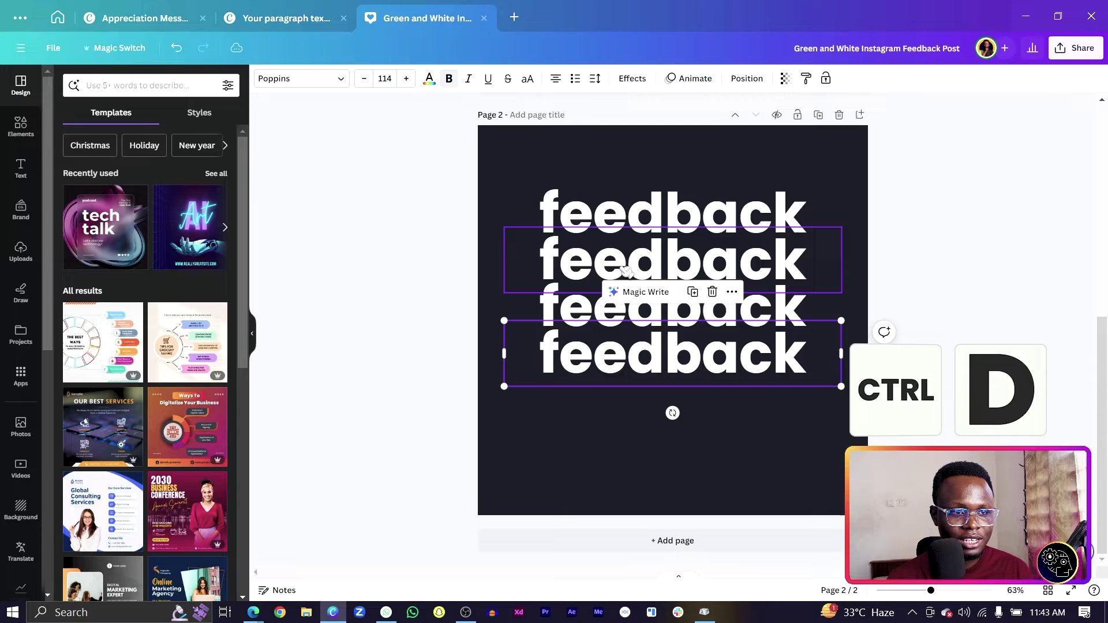
key(ctrl+d)
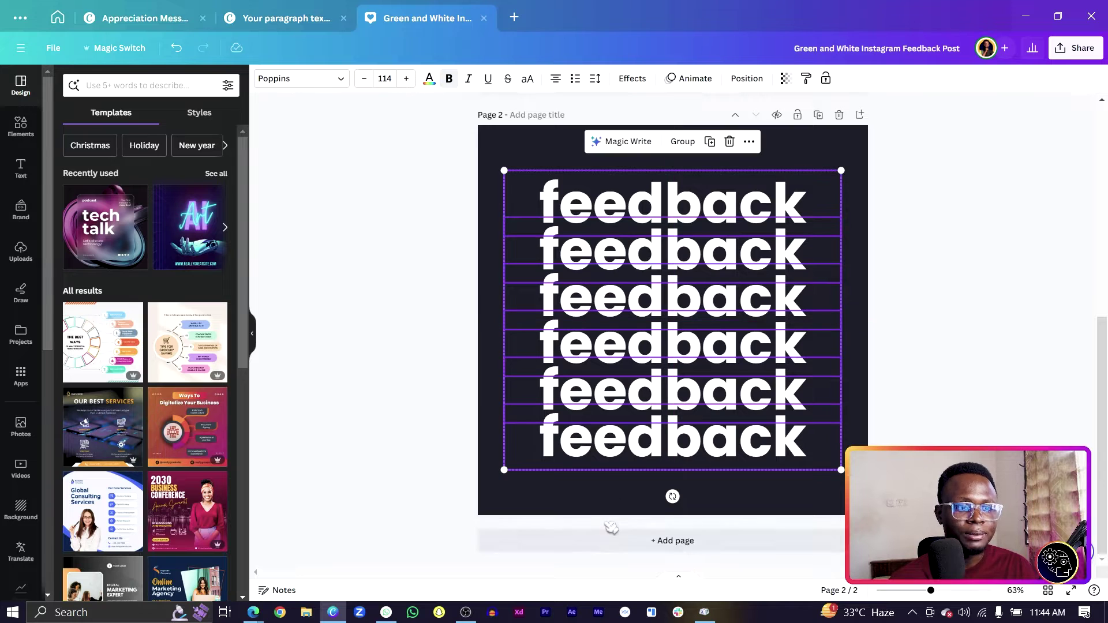
click(430, 80)
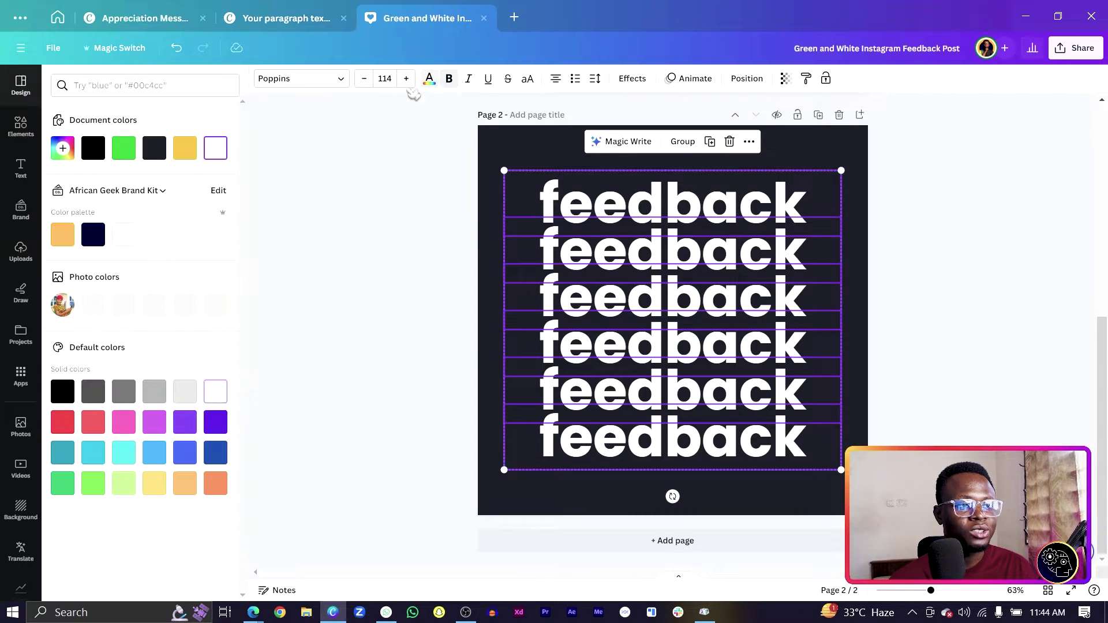
click(124, 148)
click(63, 148)
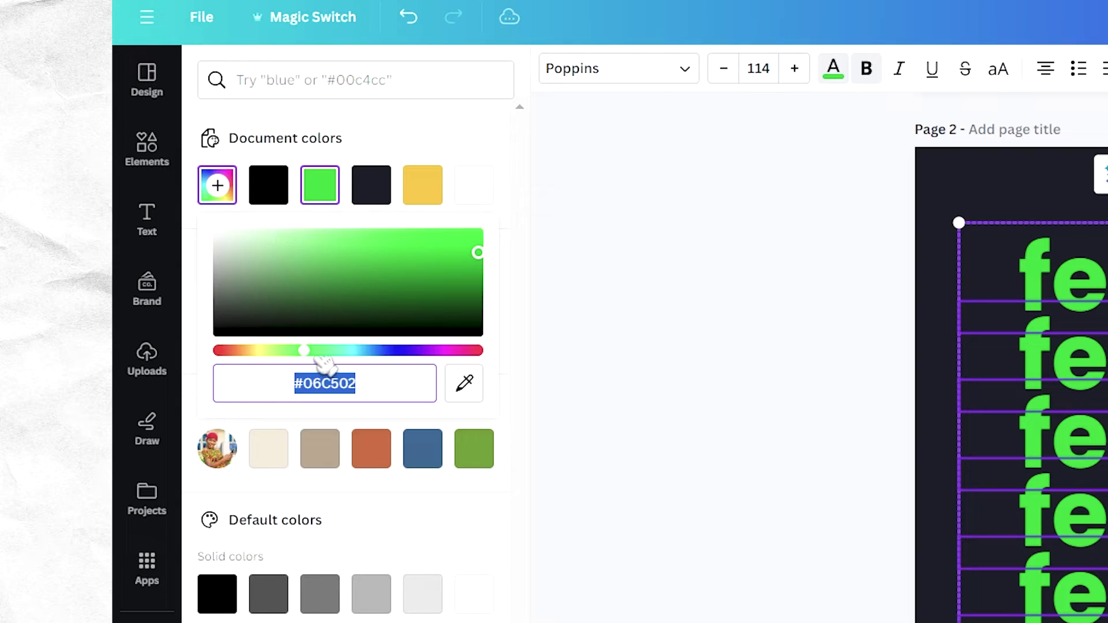
drag(316, 352, 482, 385)
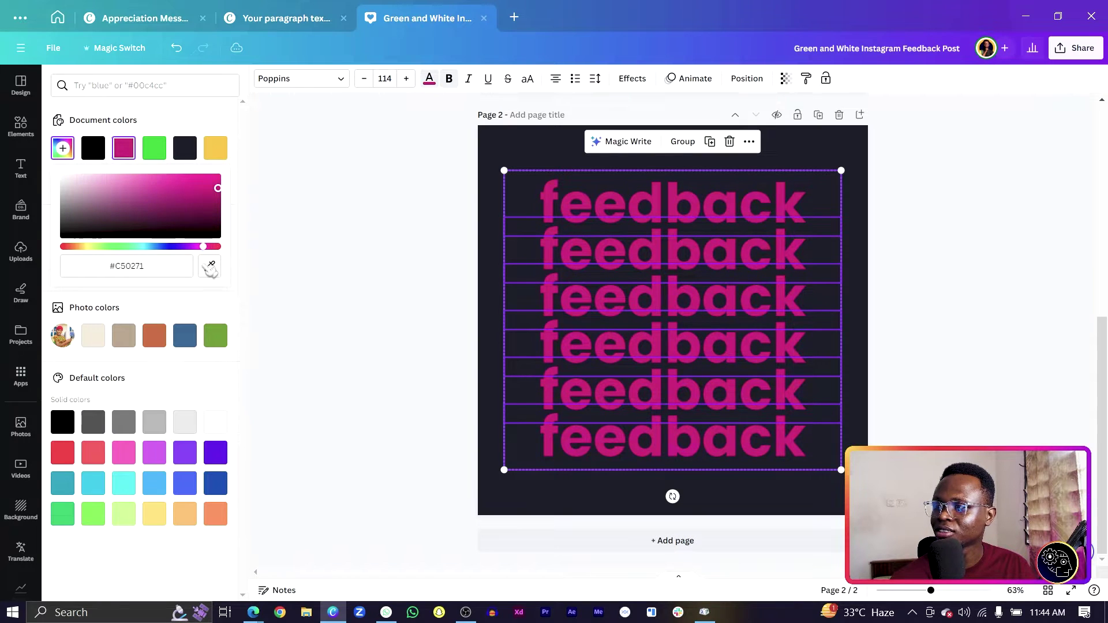
drag(210, 270, 202, 271)
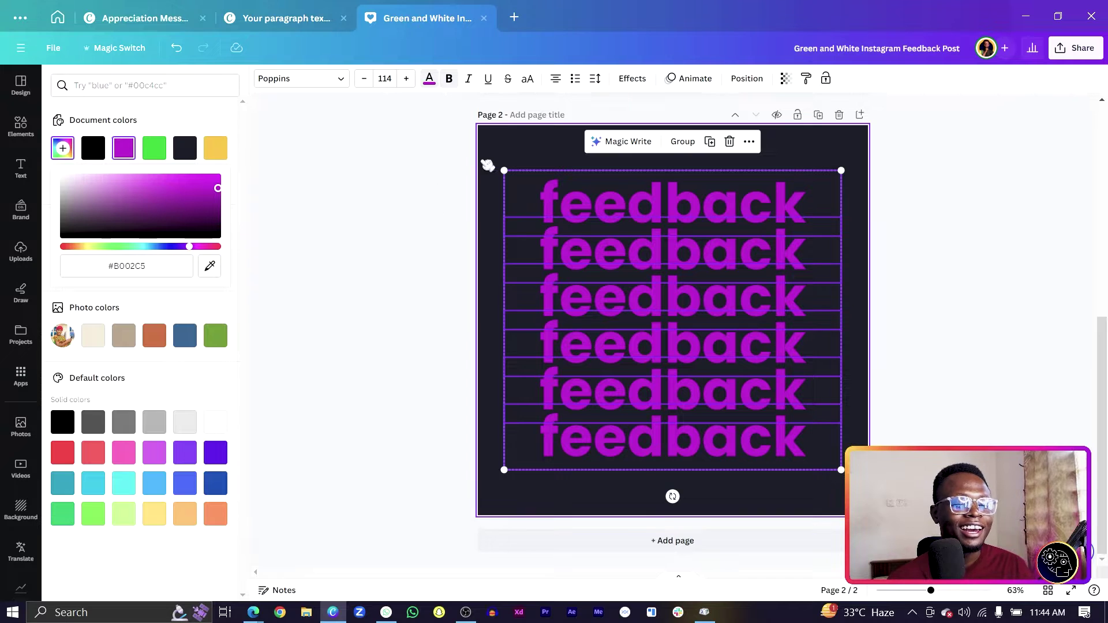
Add an orange square above all text layers and stretch it wide over the lowest lines
click(514, 143)
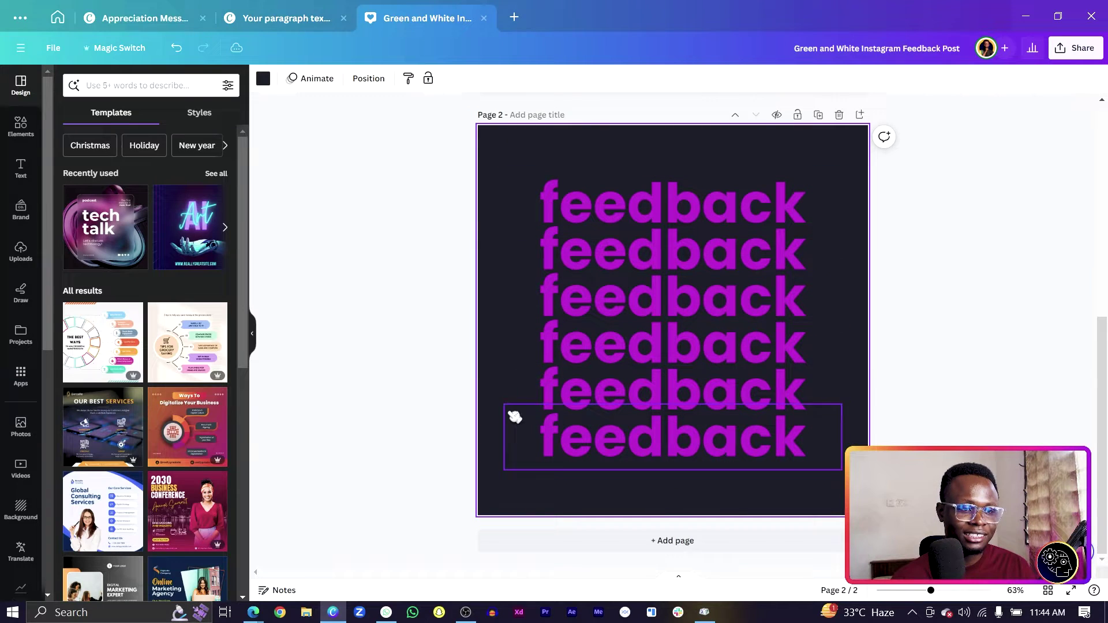
key(r)
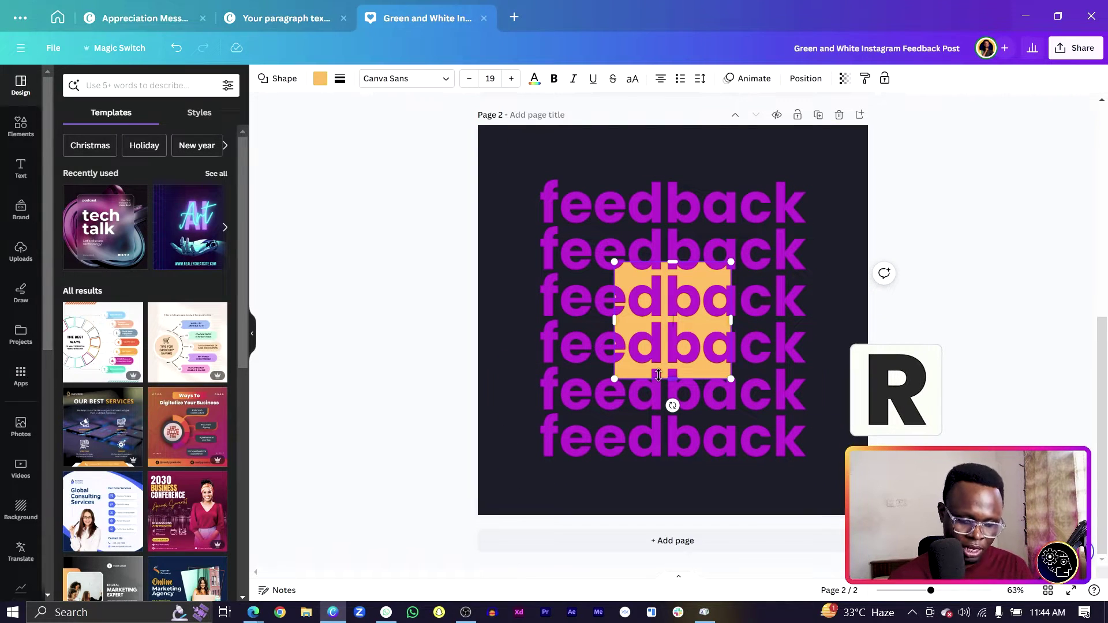
right_click(696, 322)
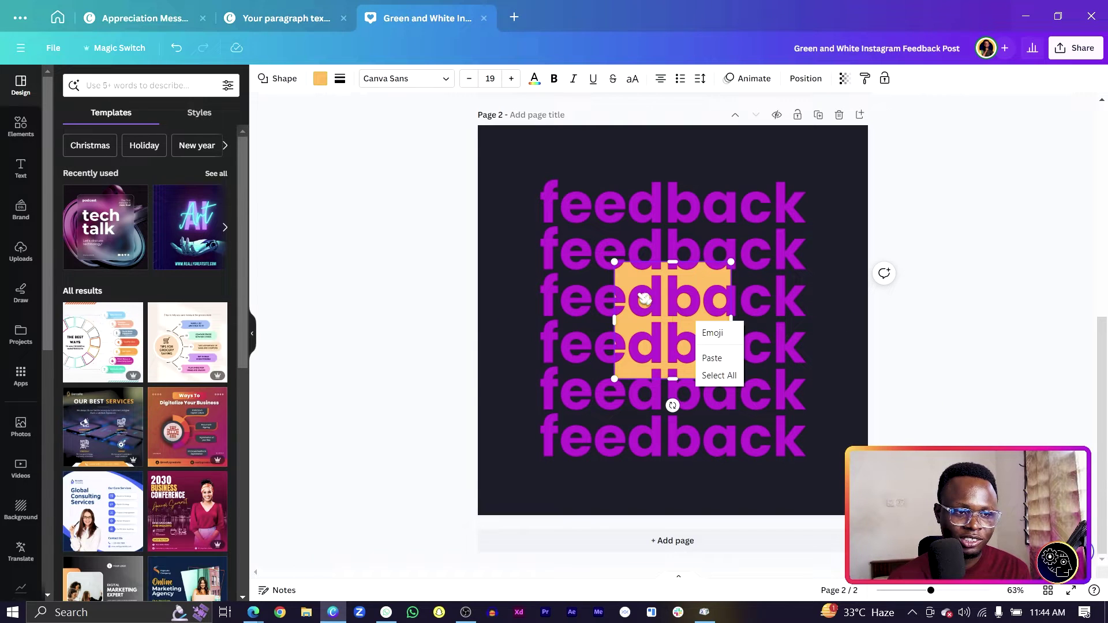
right_click(589, 202)
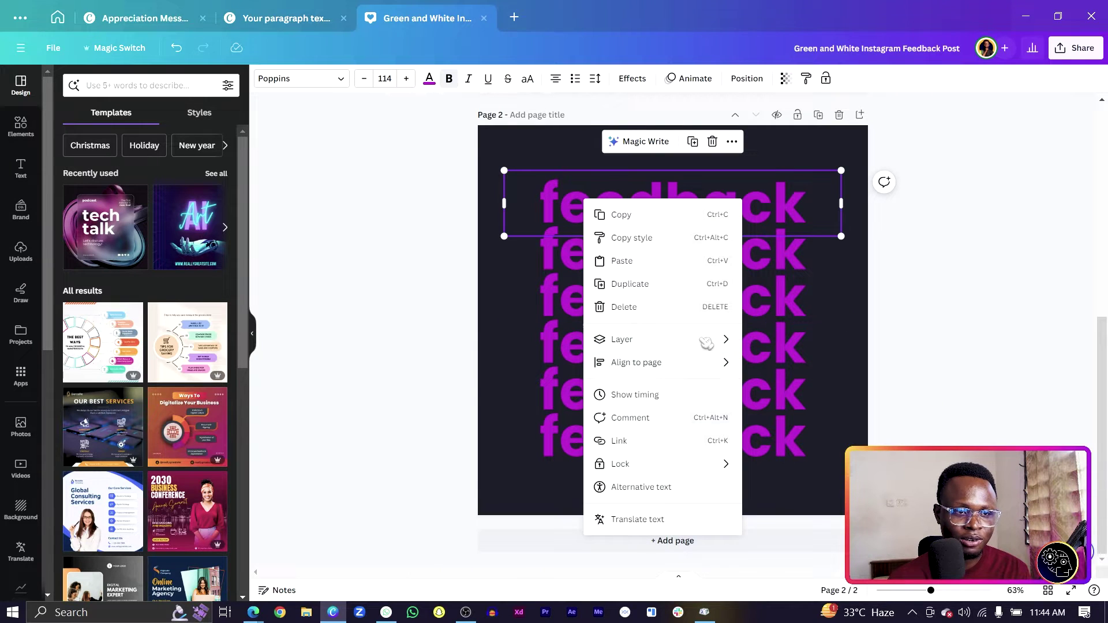
mouse_move(707, 341)
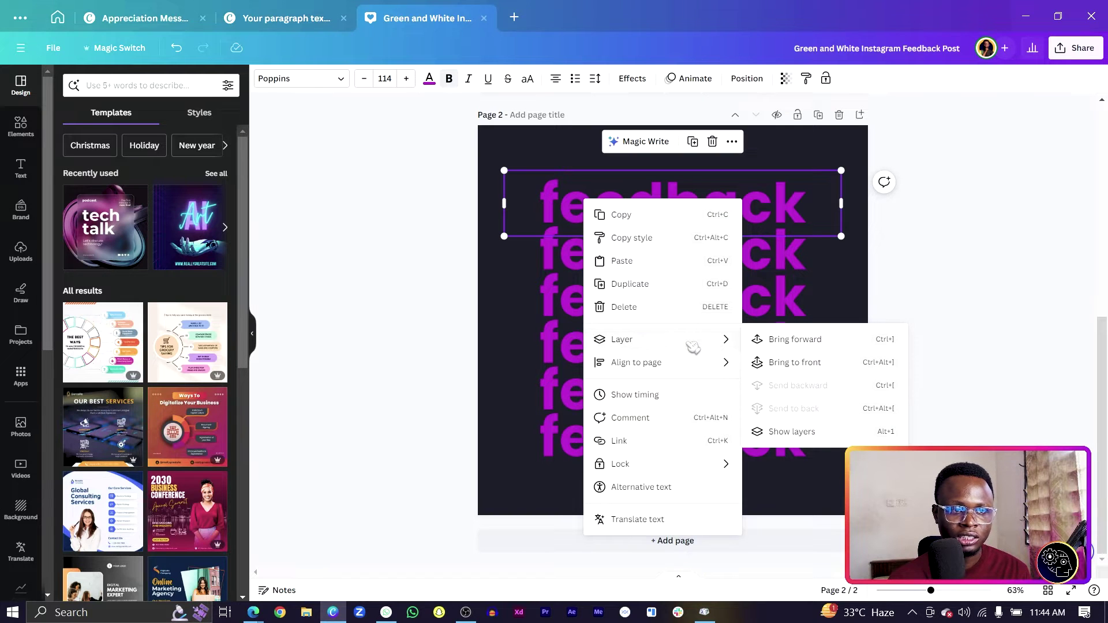
click(792, 432)
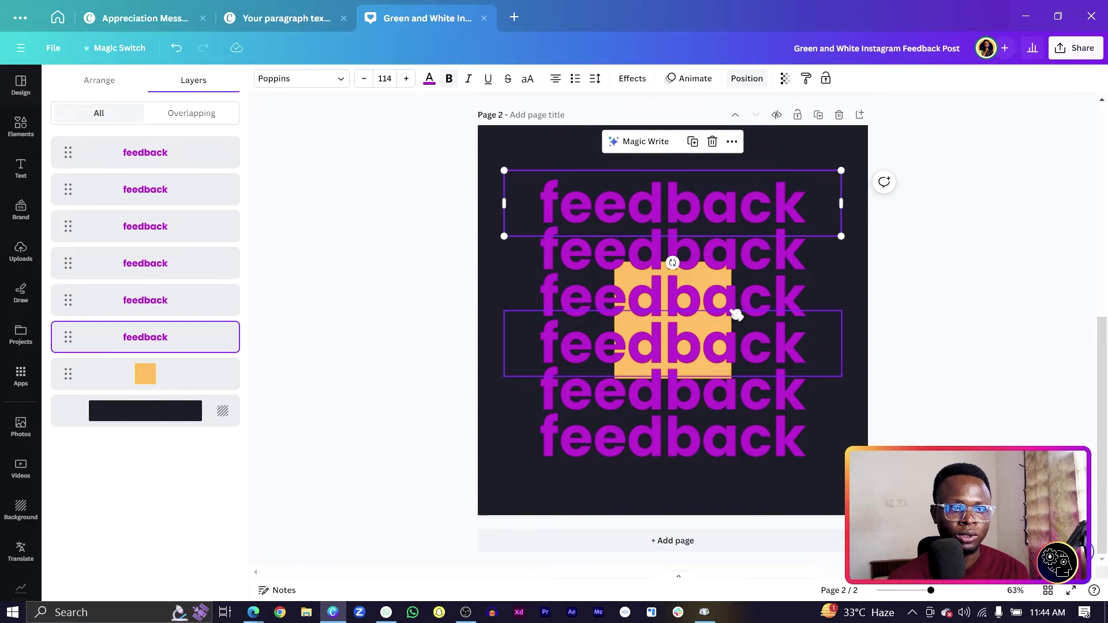
drag(164, 377, 160, 147)
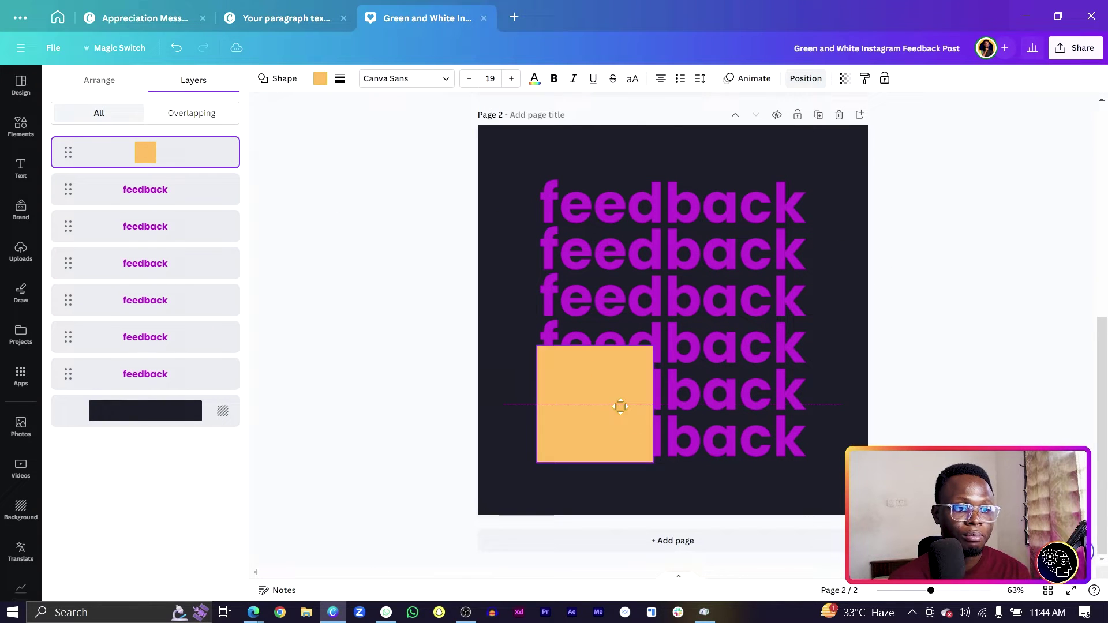
drag(620, 406, 823, 445)
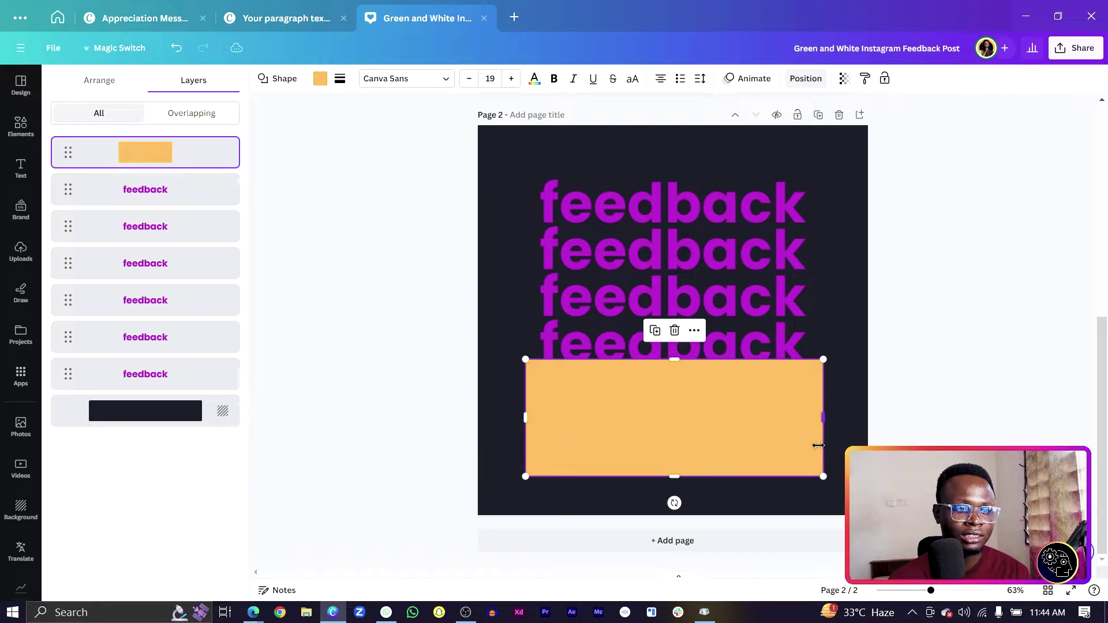
Match the rectangle's fill to the dark page background with the eyedropper
click(321, 79)
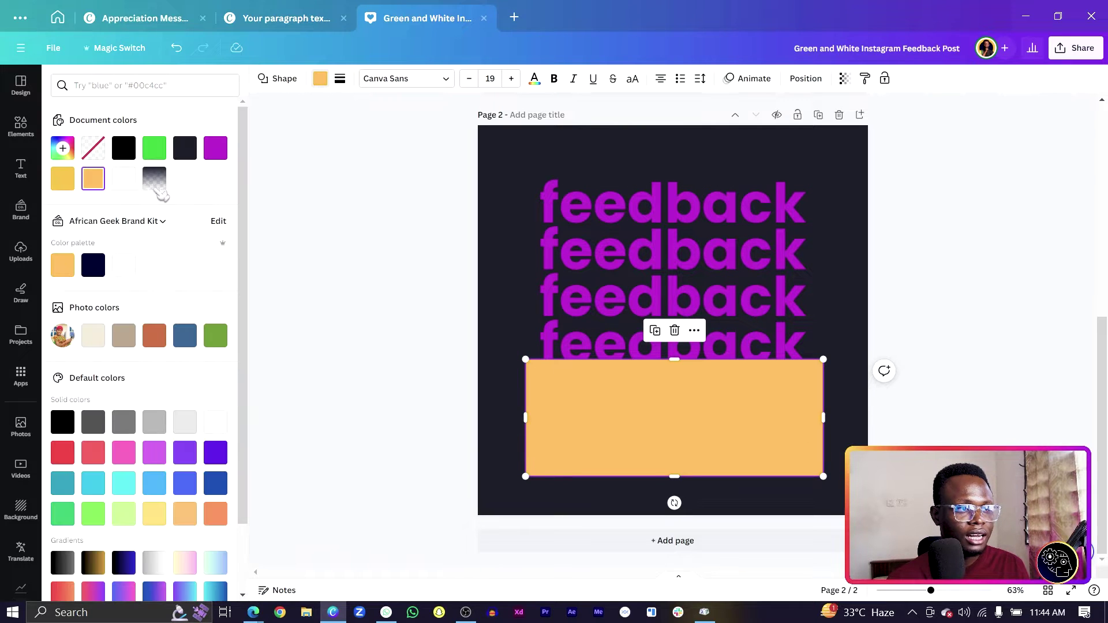
click(94, 179)
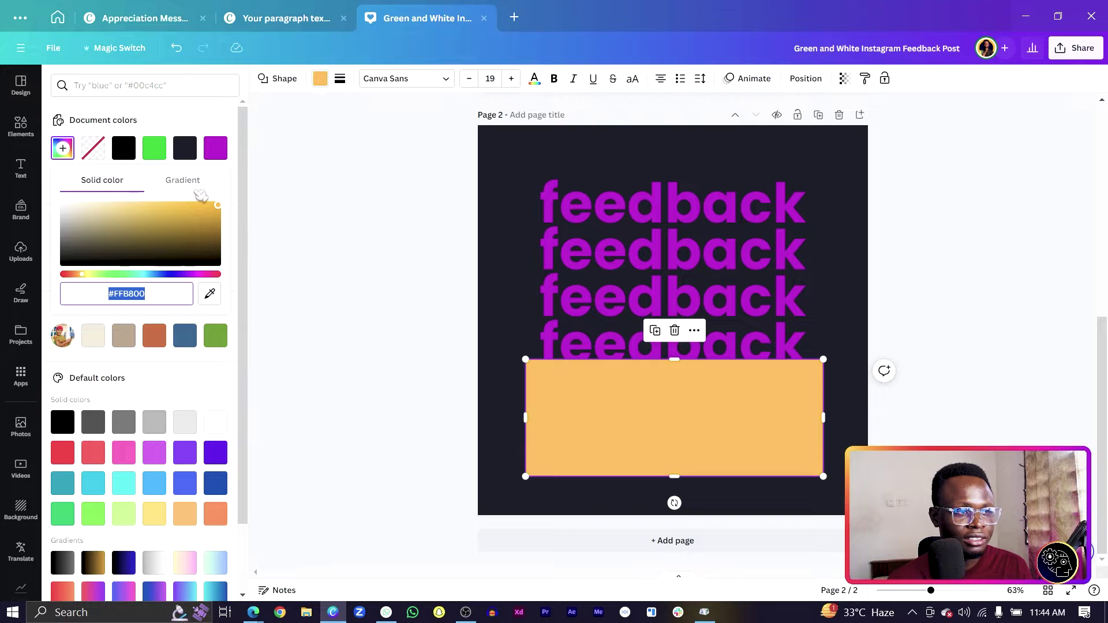
click(209, 294)
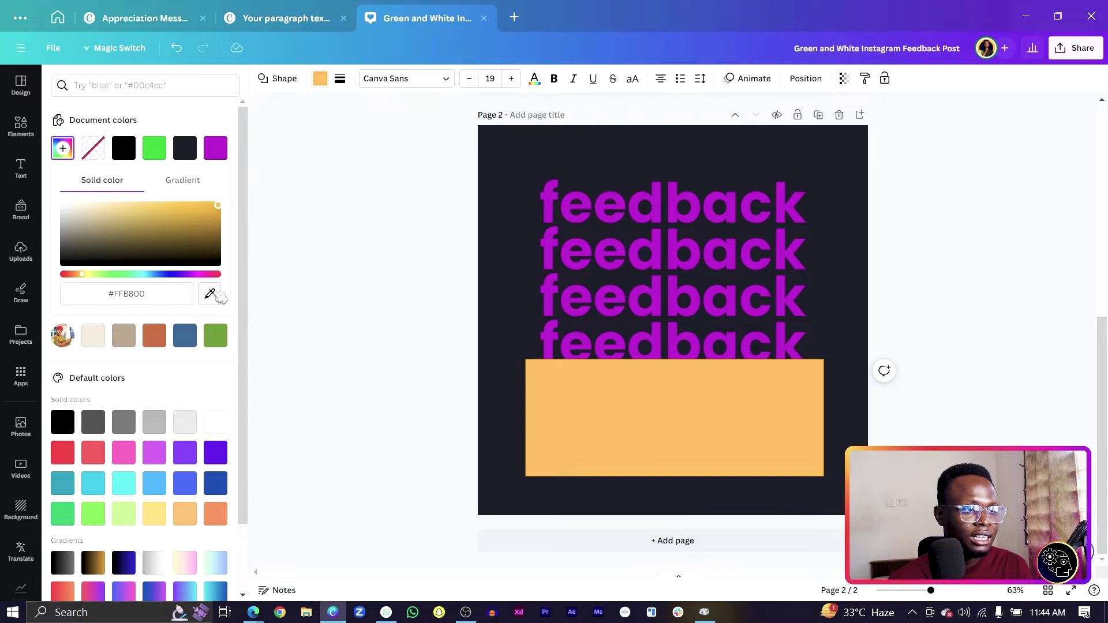
click(534, 151)
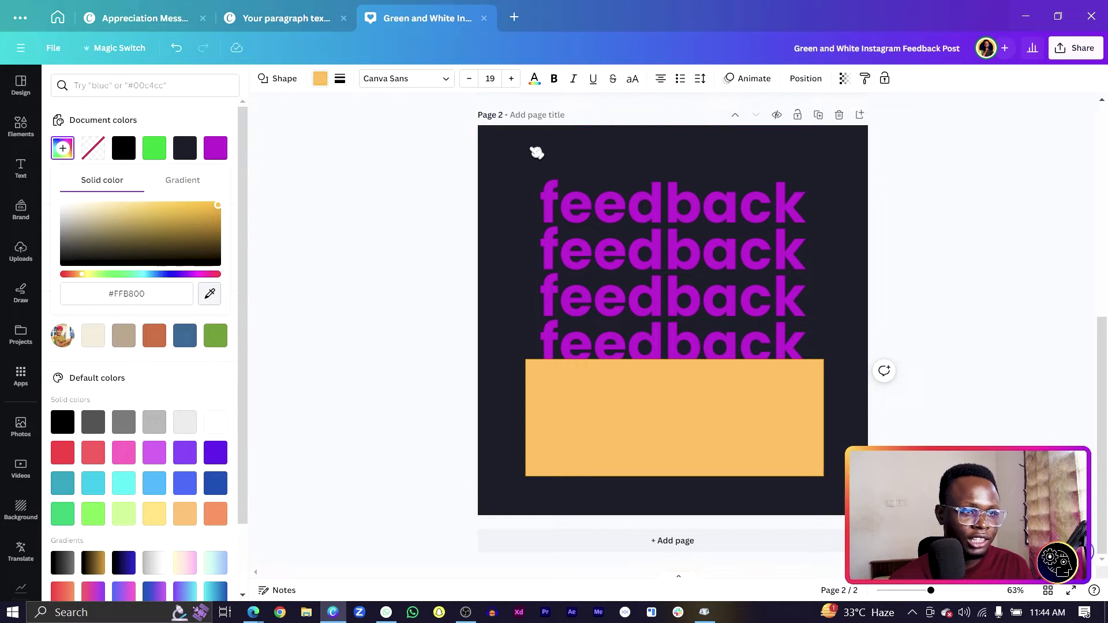
Make the fill a 180° linear gradient fading to a fully transparent second colour
click(195, 182)
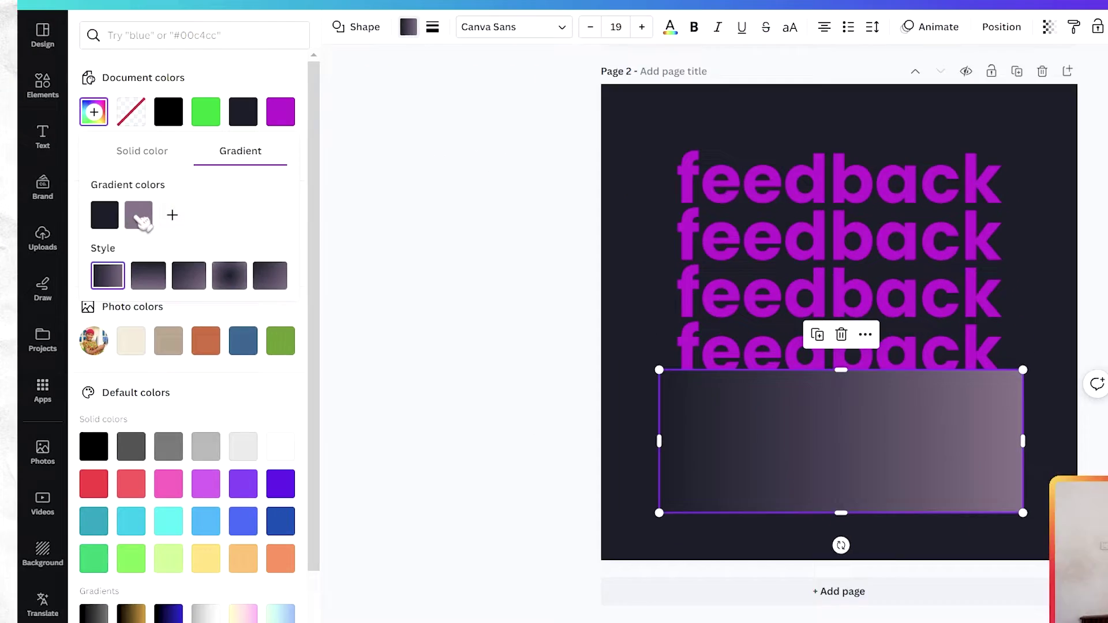
click(101, 234)
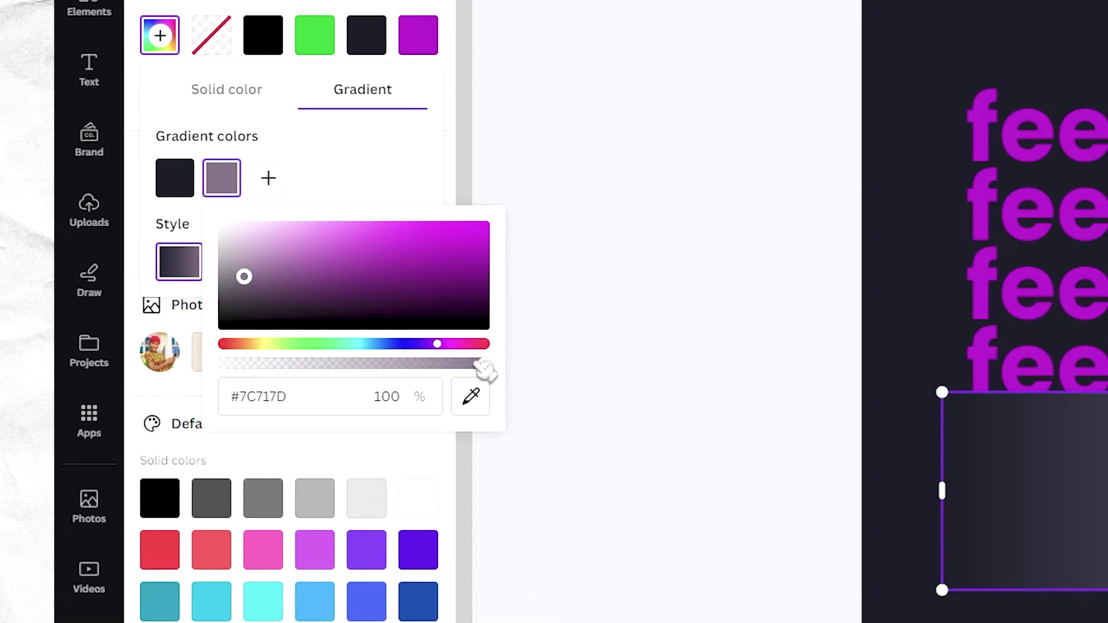
drag(484, 364, 138, 378)
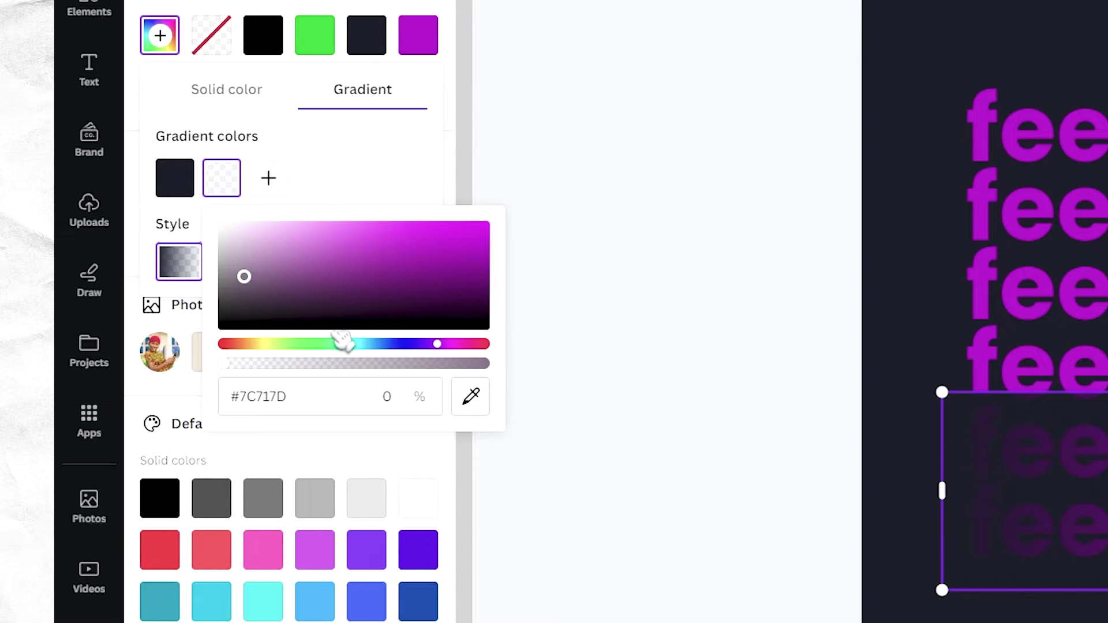
click(395, 180)
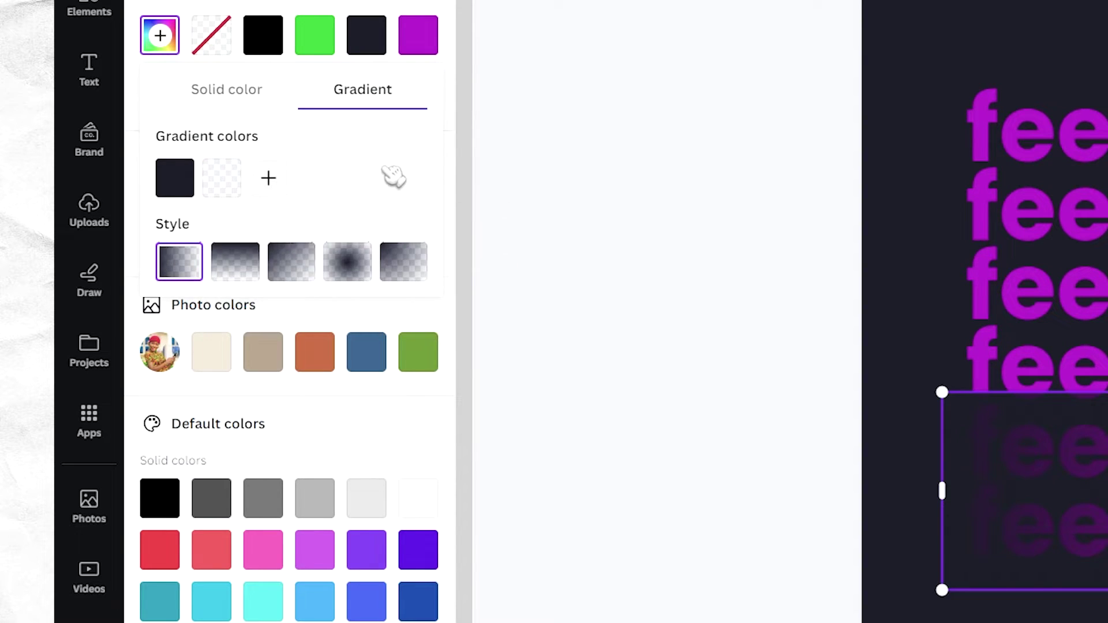
click(235, 268)
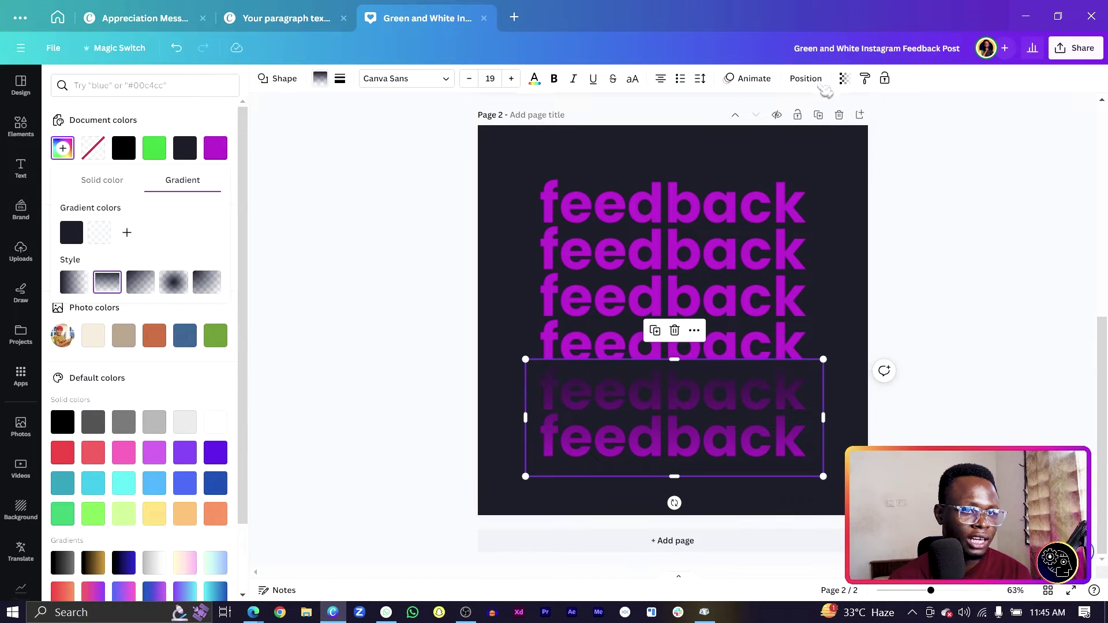
click(807, 79)
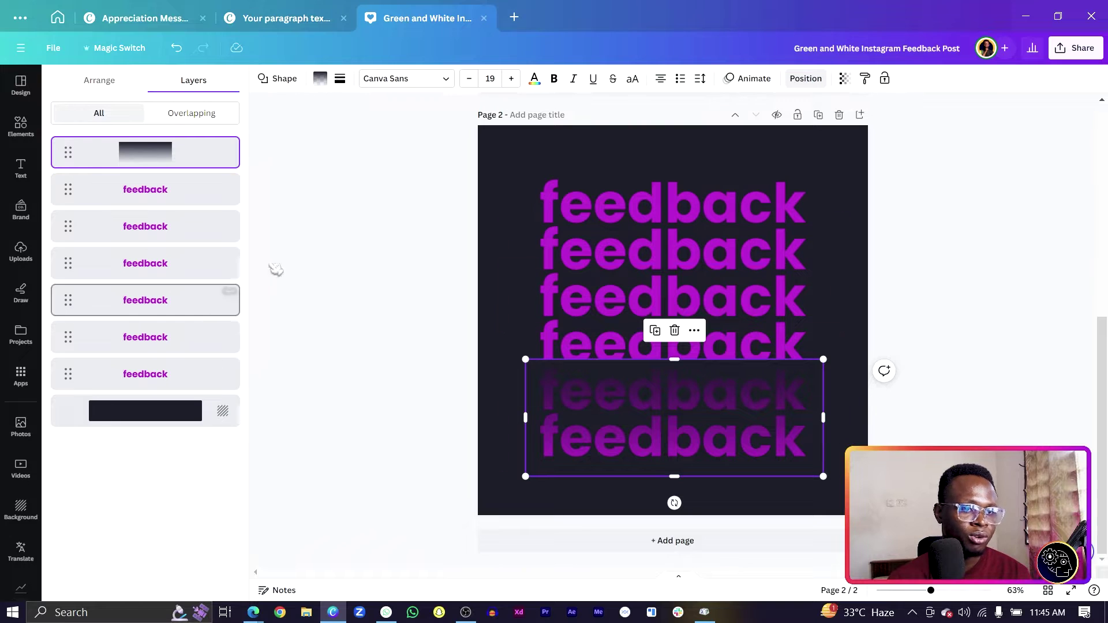
Rotate the fade overlay to 180°
click(93, 81)
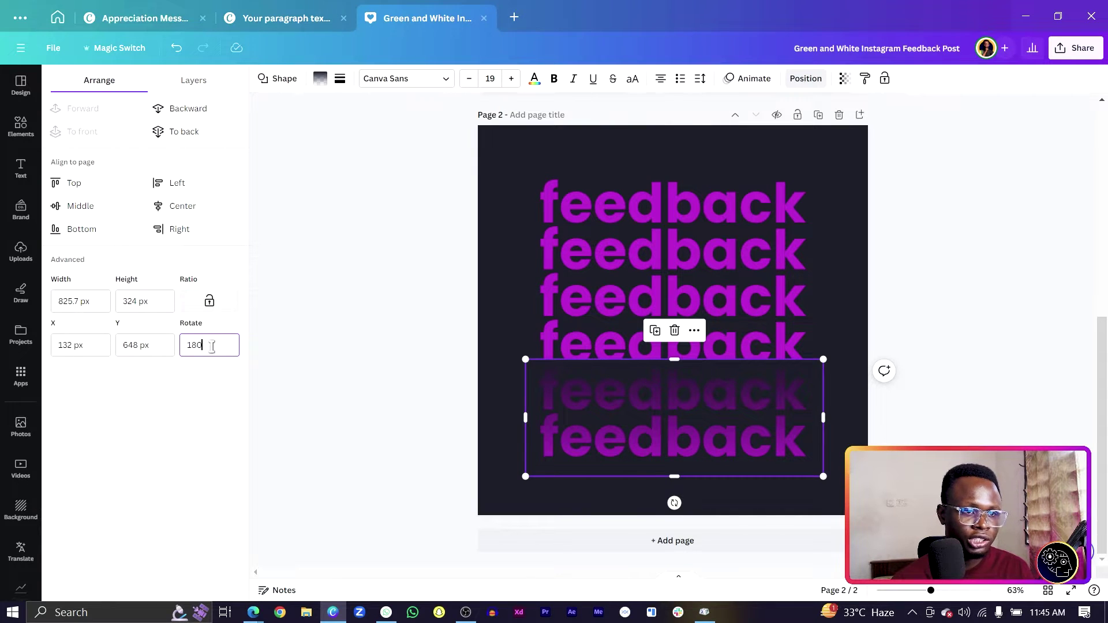
click(212, 346)
text(180)
key(Return)
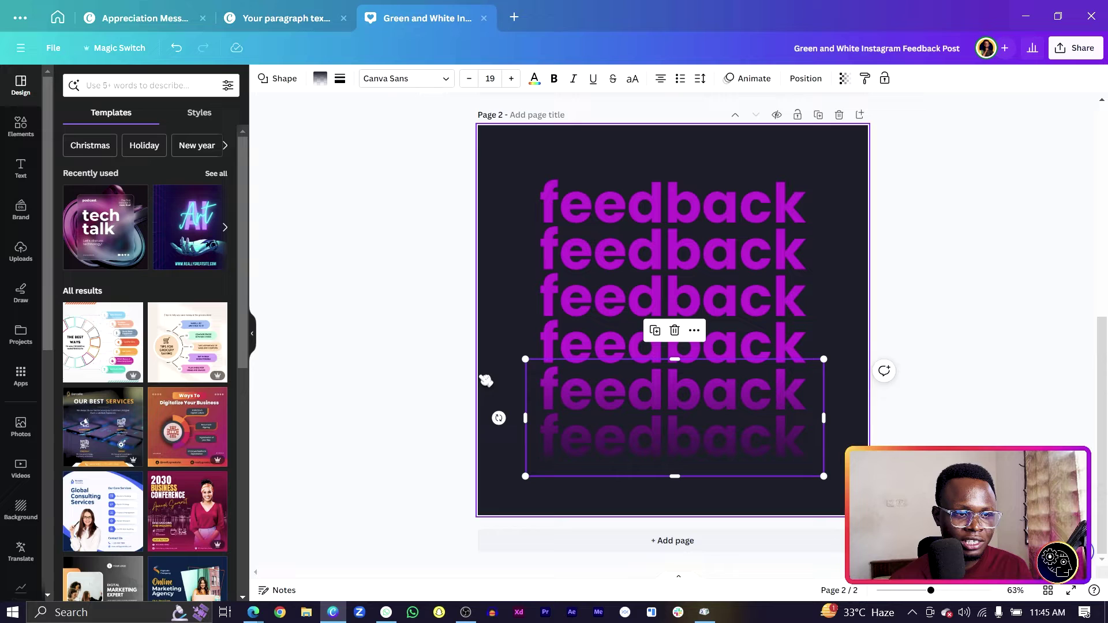
Place a fade overlay over the top feedback lines and set its rotation so both ends fade
click(487, 380)
click(558, 470)
drag(558, 469, 540, 266)
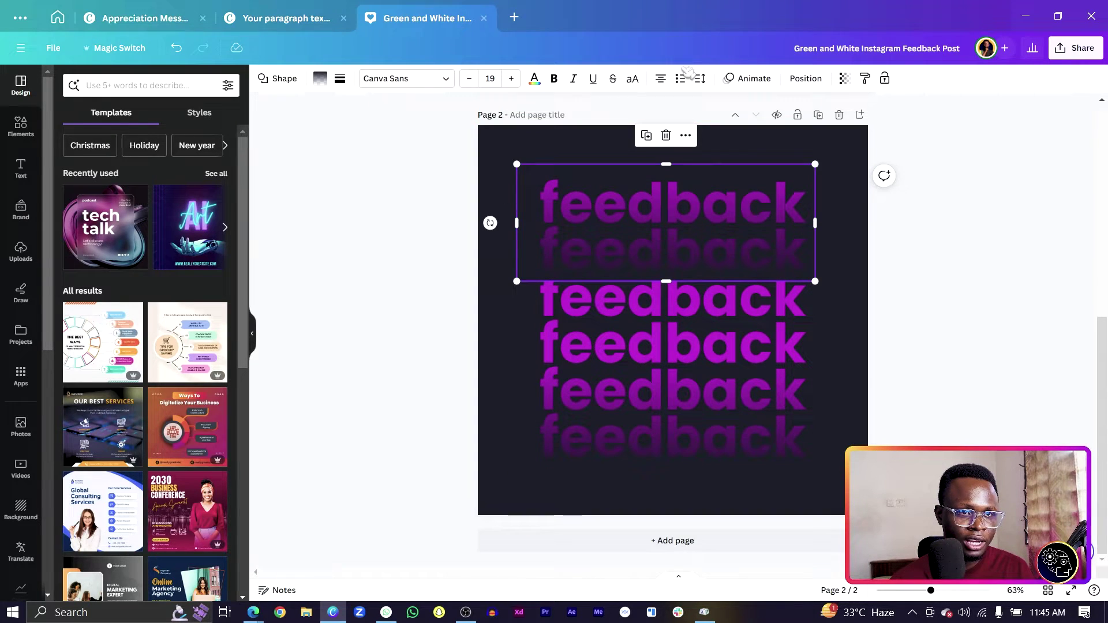
click(807, 79)
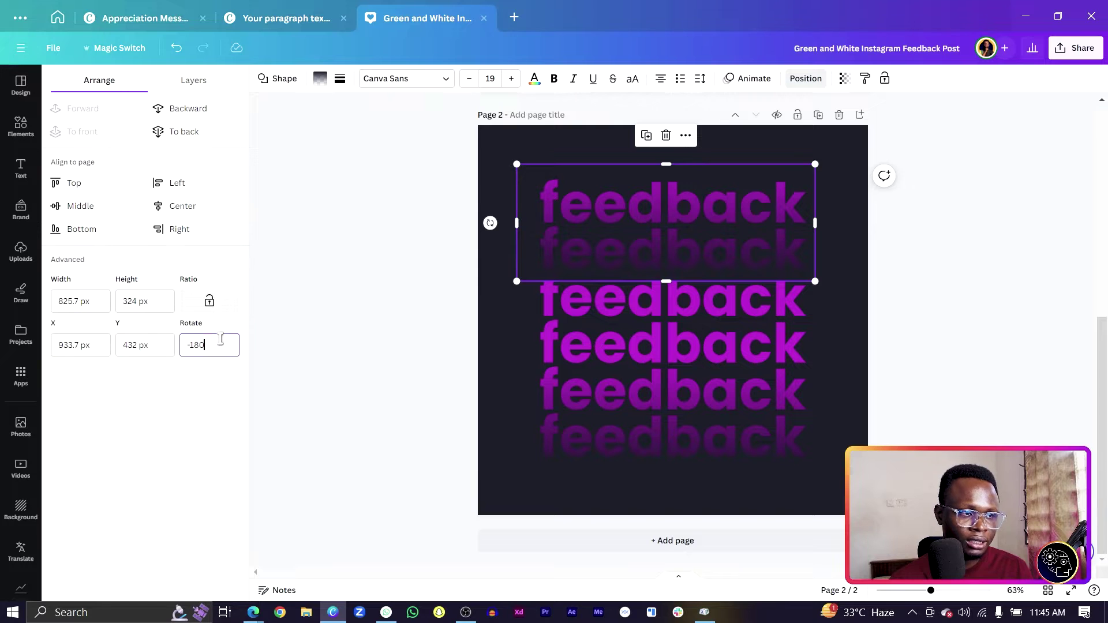
key(Return)
click(416, 362)
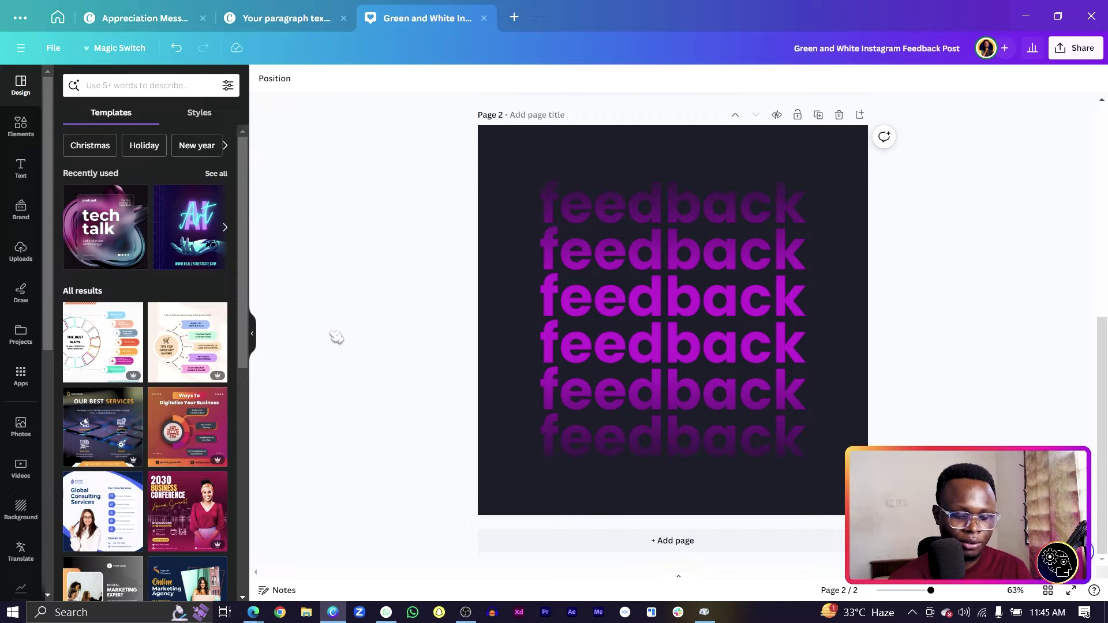
Add a square, widen it into a long bar across the middle lines, and make it white
key(r)
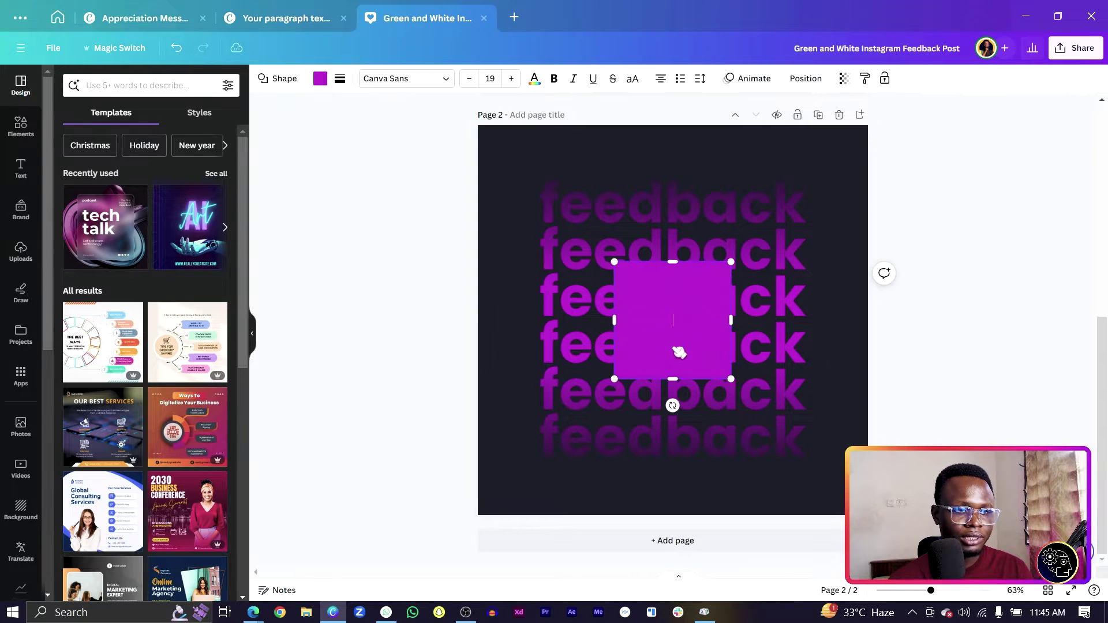
drag(613, 321, 516, 325)
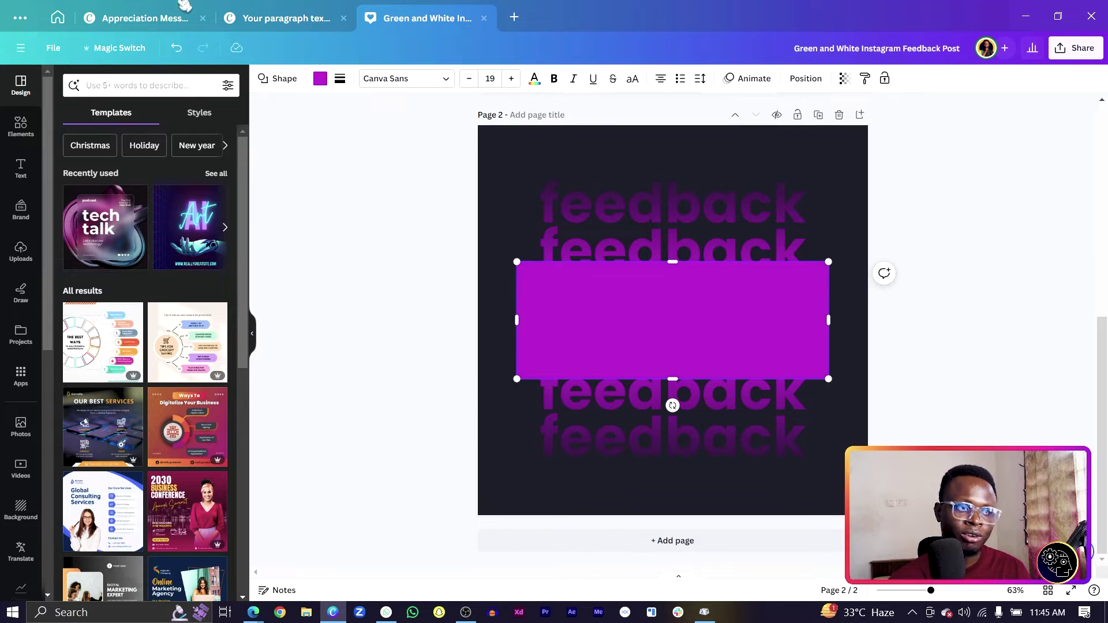
click(320, 79)
click(97, 181)
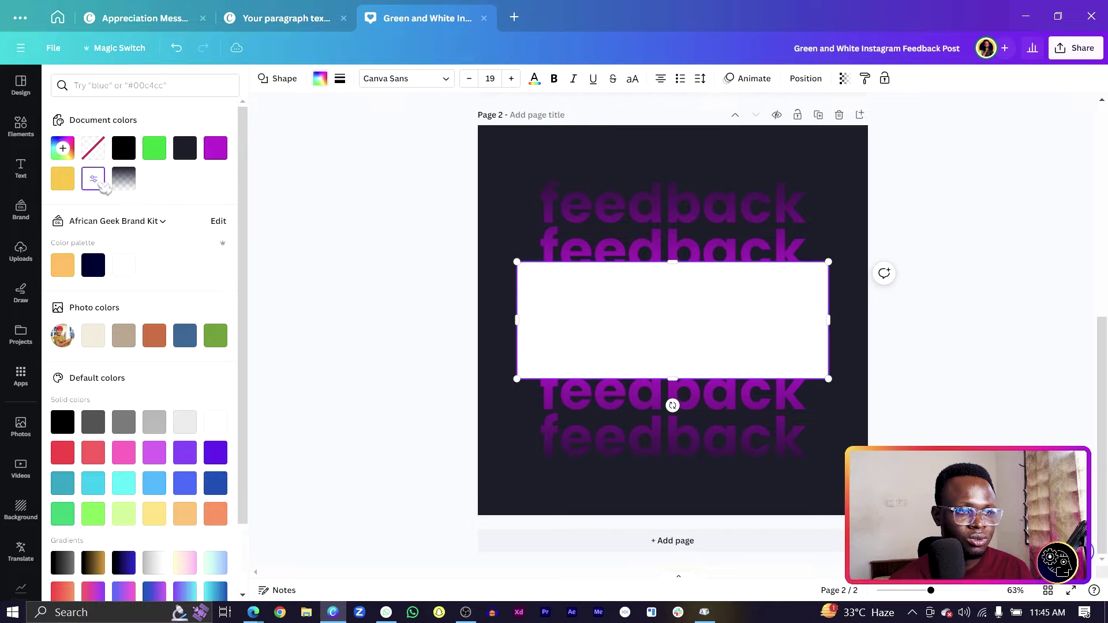
click(340, 79)
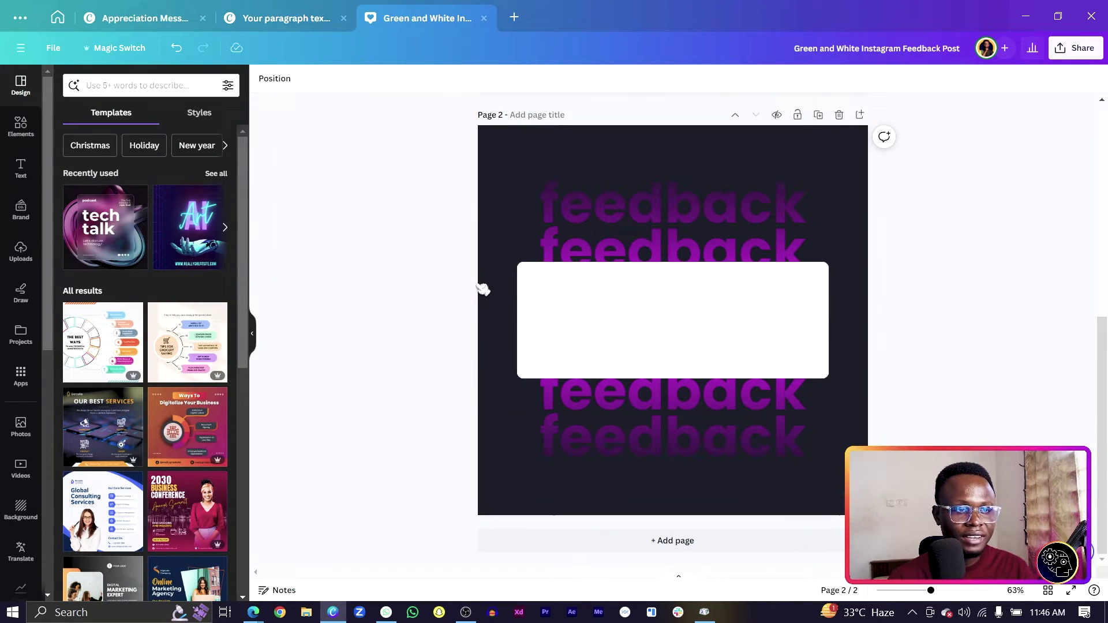
click(553, 323)
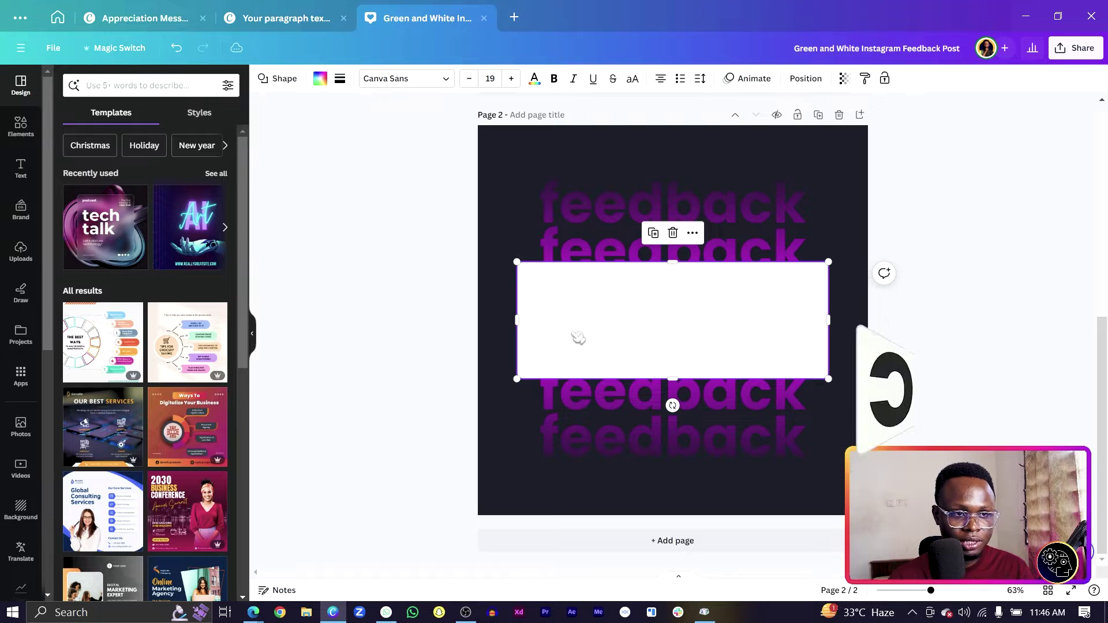
click(436, 331)
Paste a dark circle at the card's left end and centre a 362 px circular photo frame on it
key(ctrl+v)
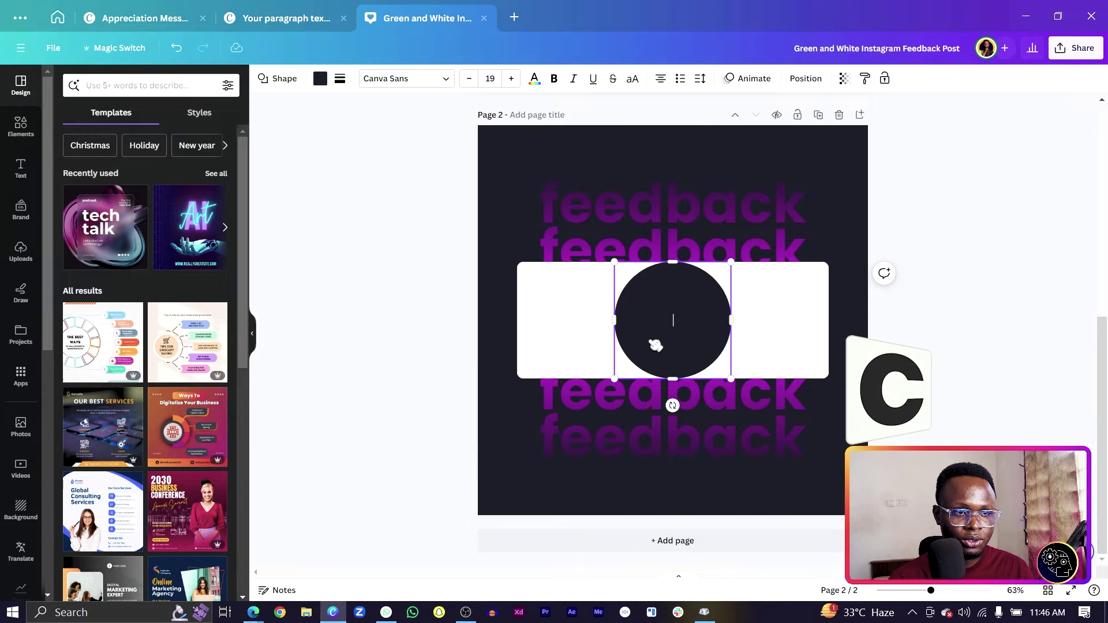
drag(654, 340, 564, 339)
click(23, 127)
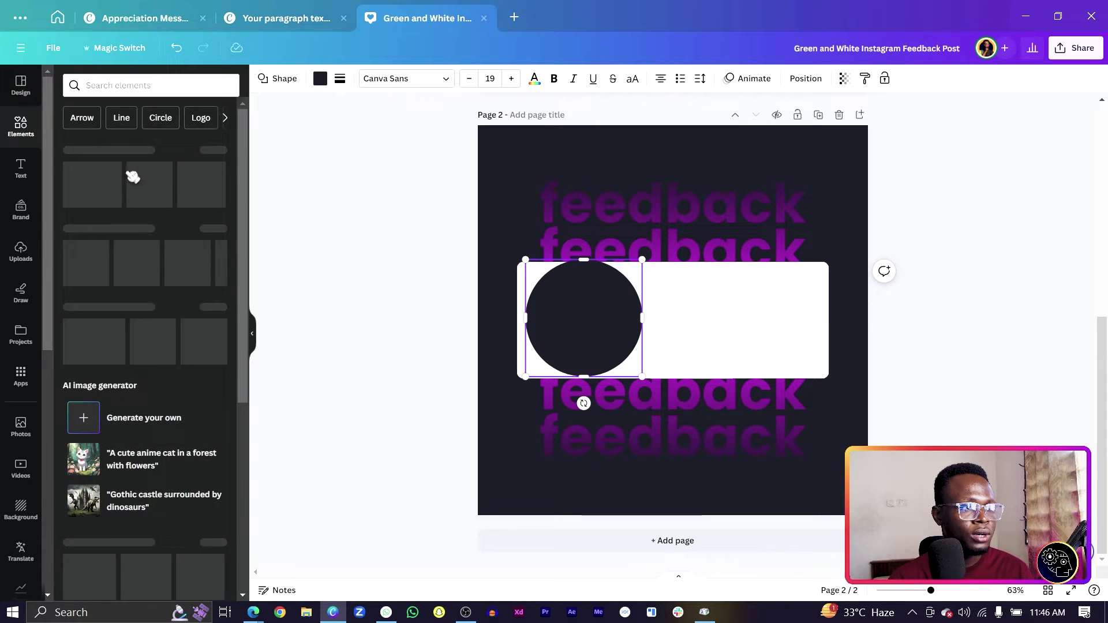
scroll(121, 462, down, 10)
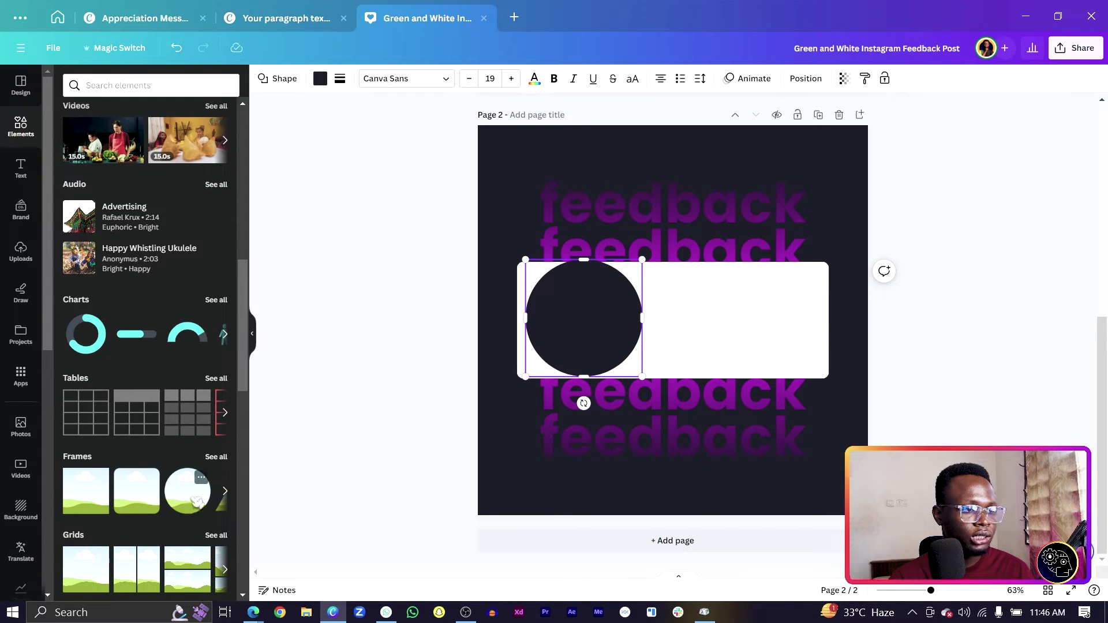
click(196, 507)
drag(574, 422, 630, 410)
drag(675, 349, 587, 349)
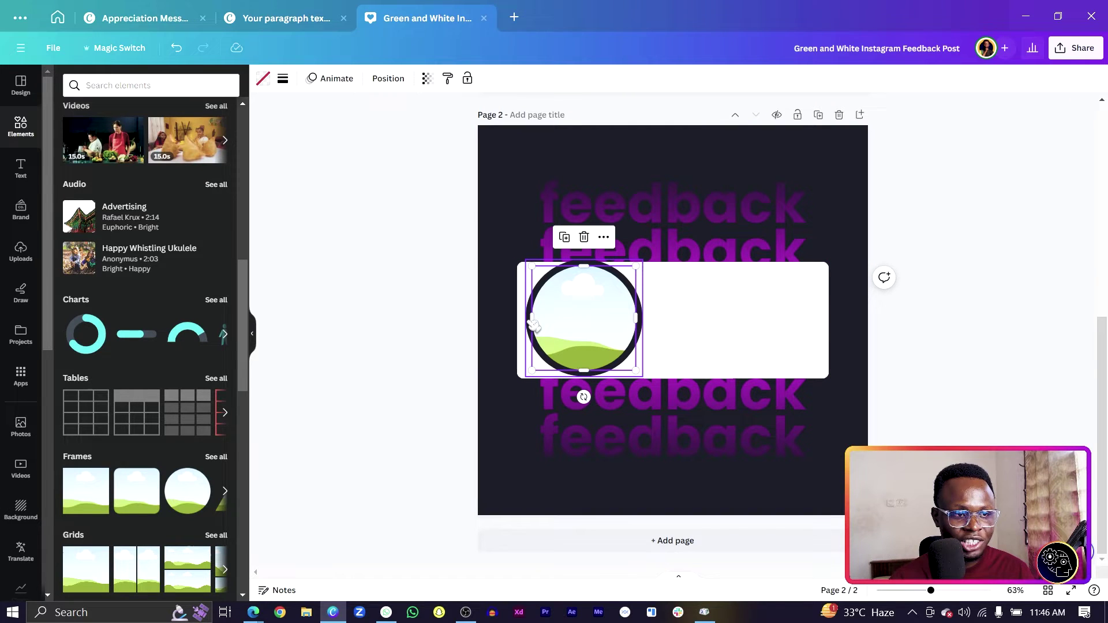
shift+click(534, 326)
Select the photo frame and dark circle together from the Layers list
right_click(578, 326)
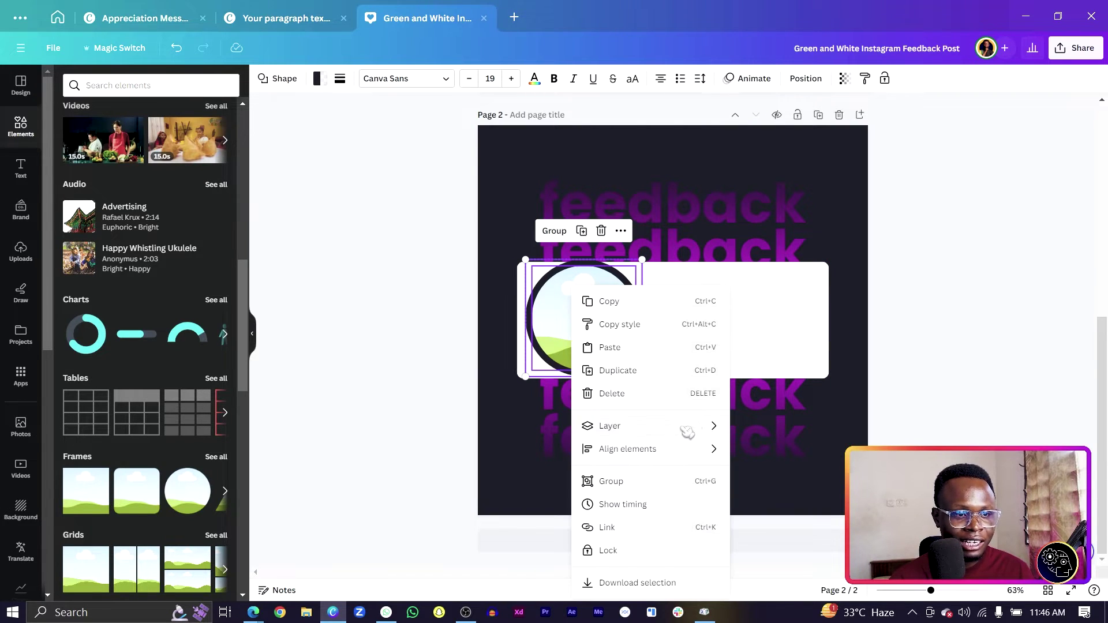
mouse_move(695, 426)
click(781, 518)
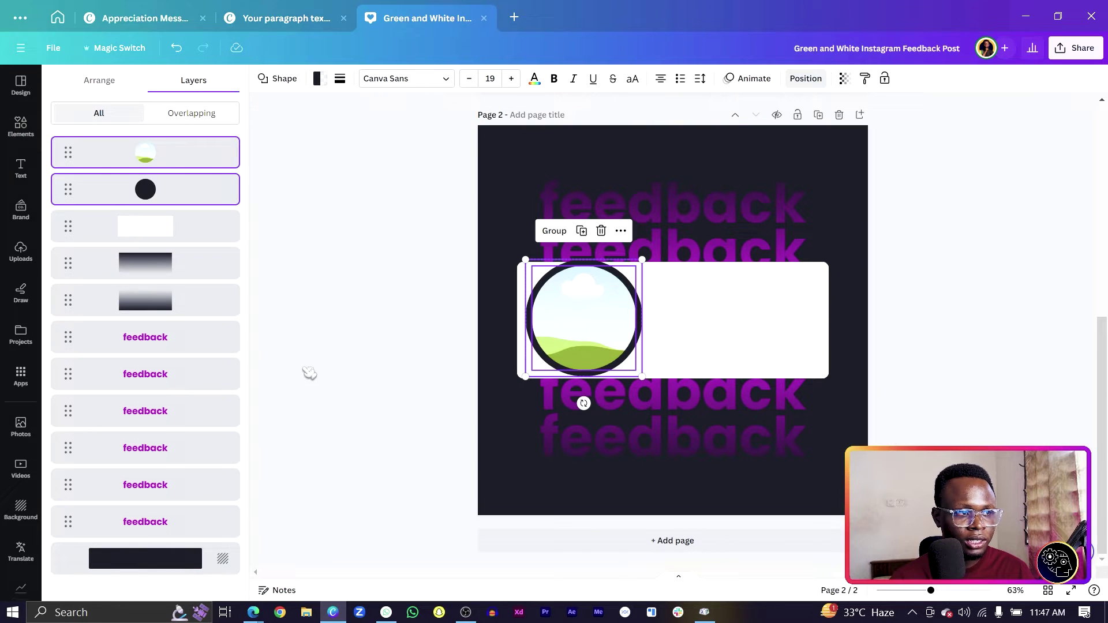
click(214, 226)
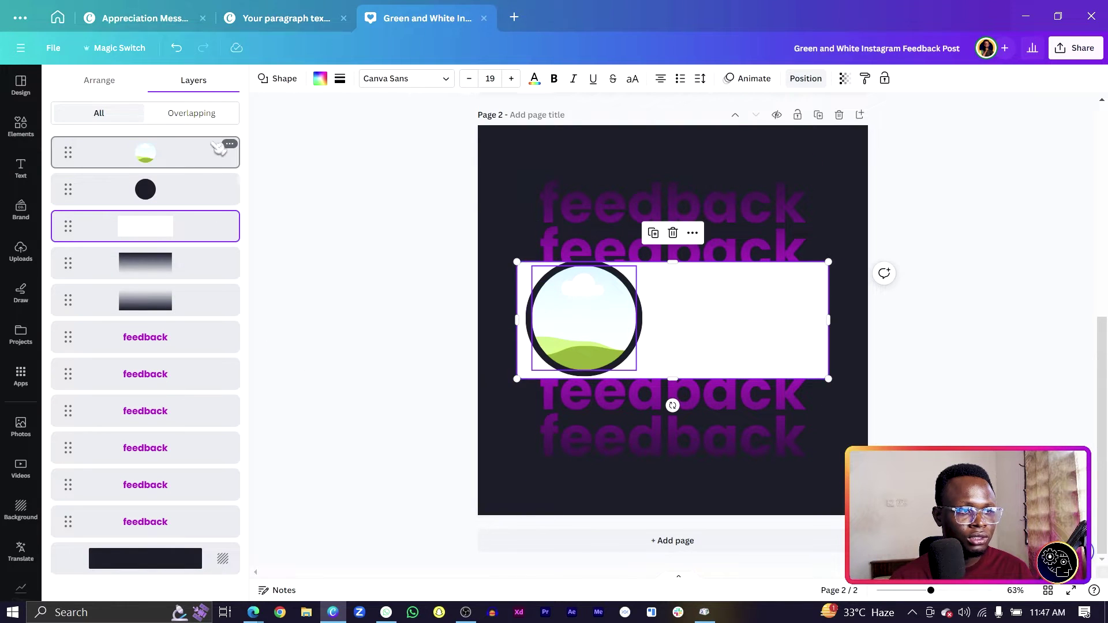
click(190, 156)
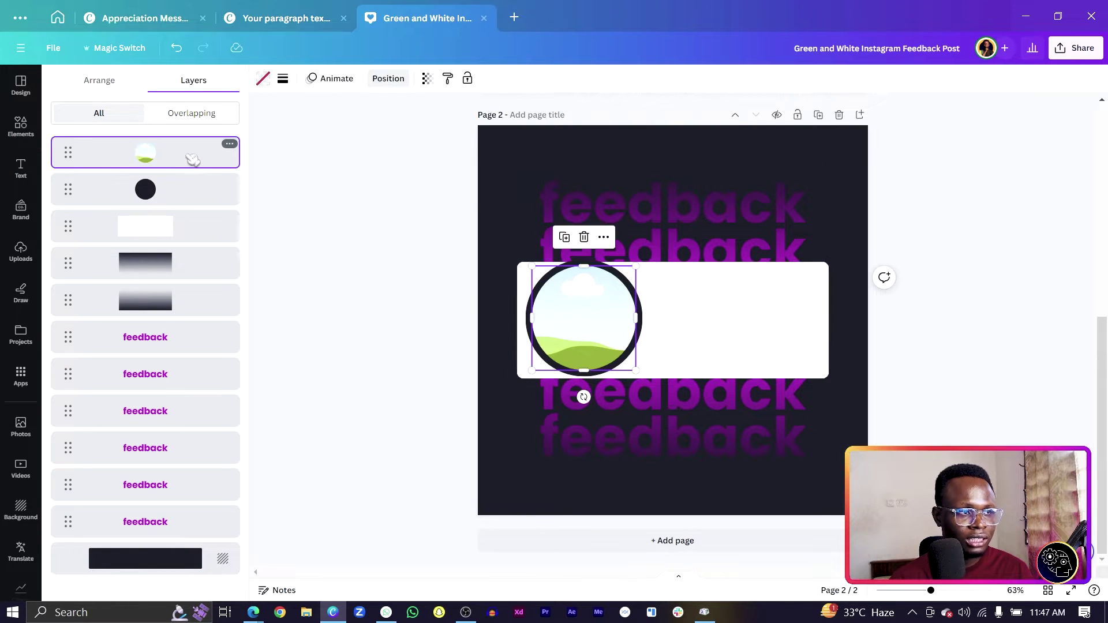
shift+click(193, 198)
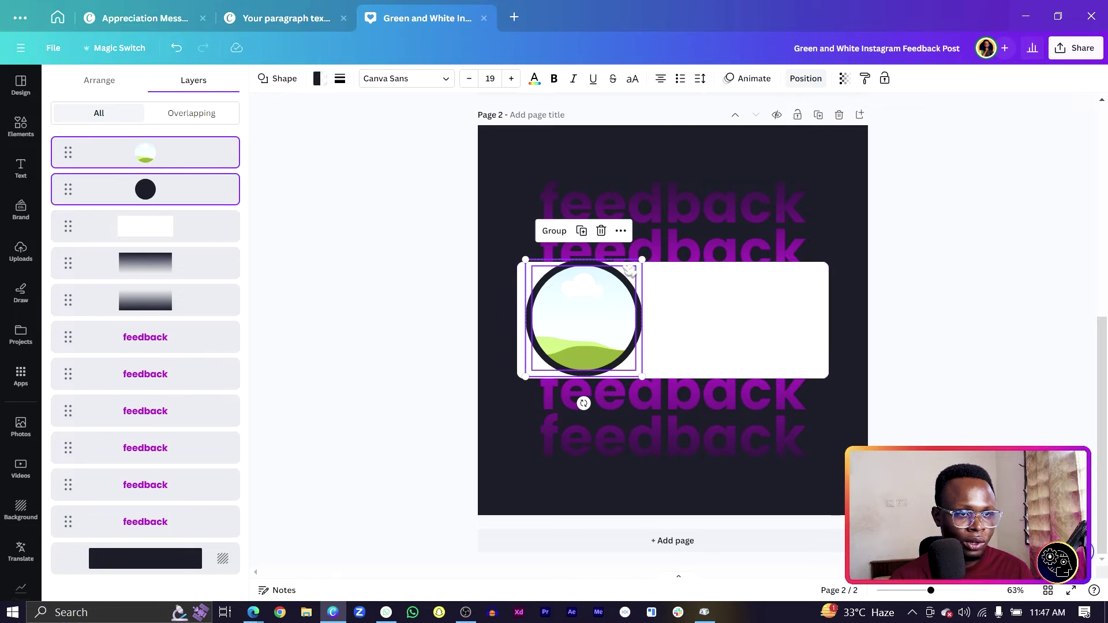
Resize the photo circle group, move it to the card's top-left, then select the circle shape
drag(641, 261, 601, 361)
drag(564, 324, 559, 312)
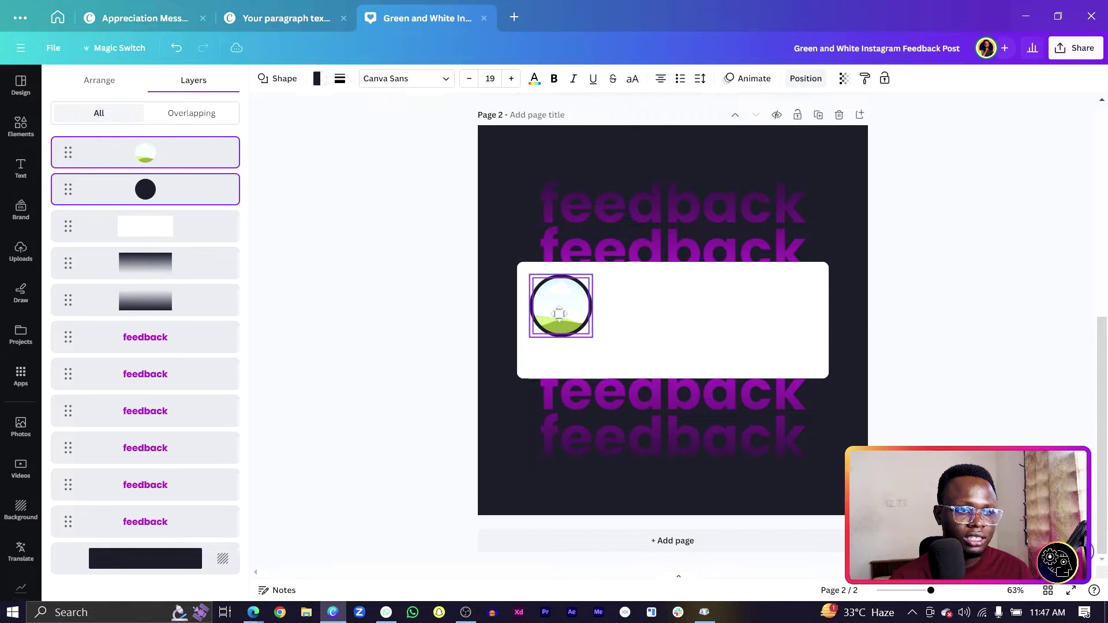
click(366, 346)
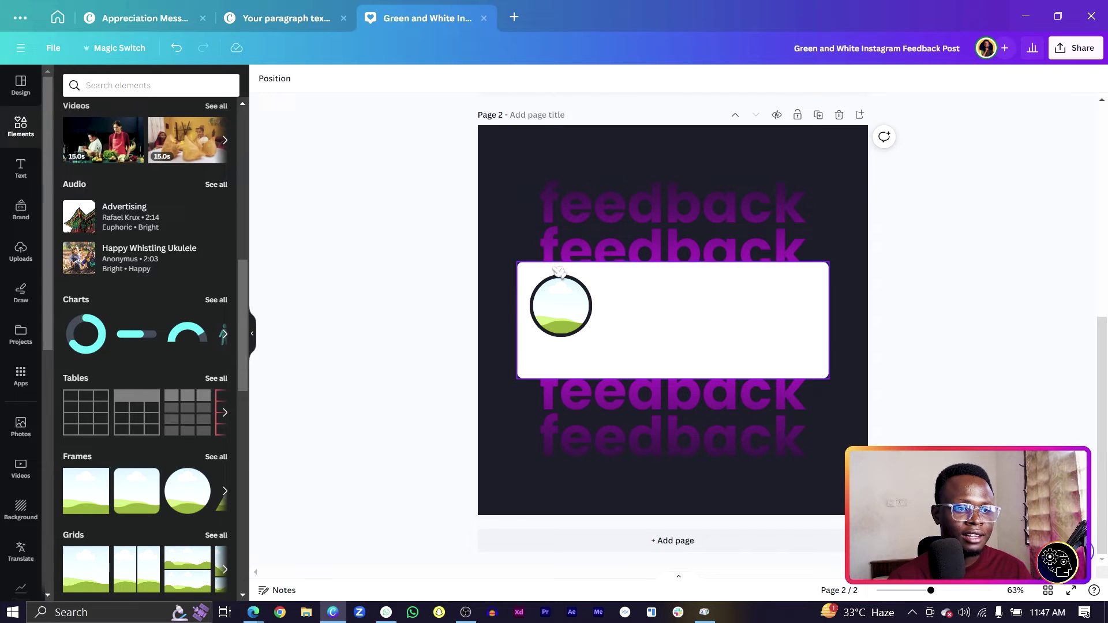
click(563, 332)
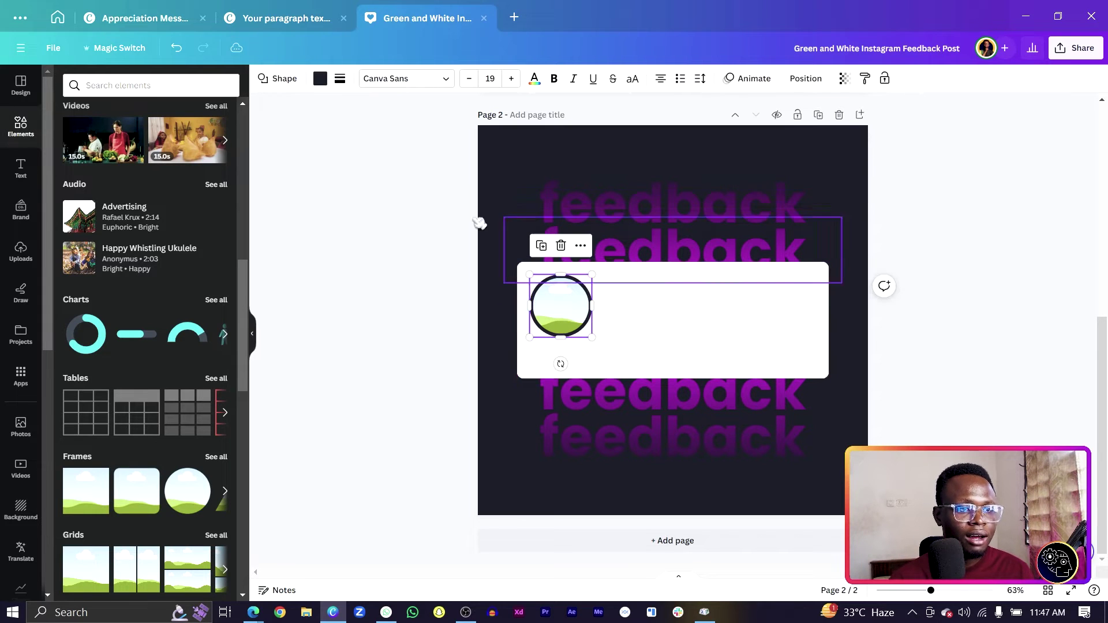
Give the photo circle a purple border and add a widened, left-aligned text box
click(320, 78)
click(216, 148)
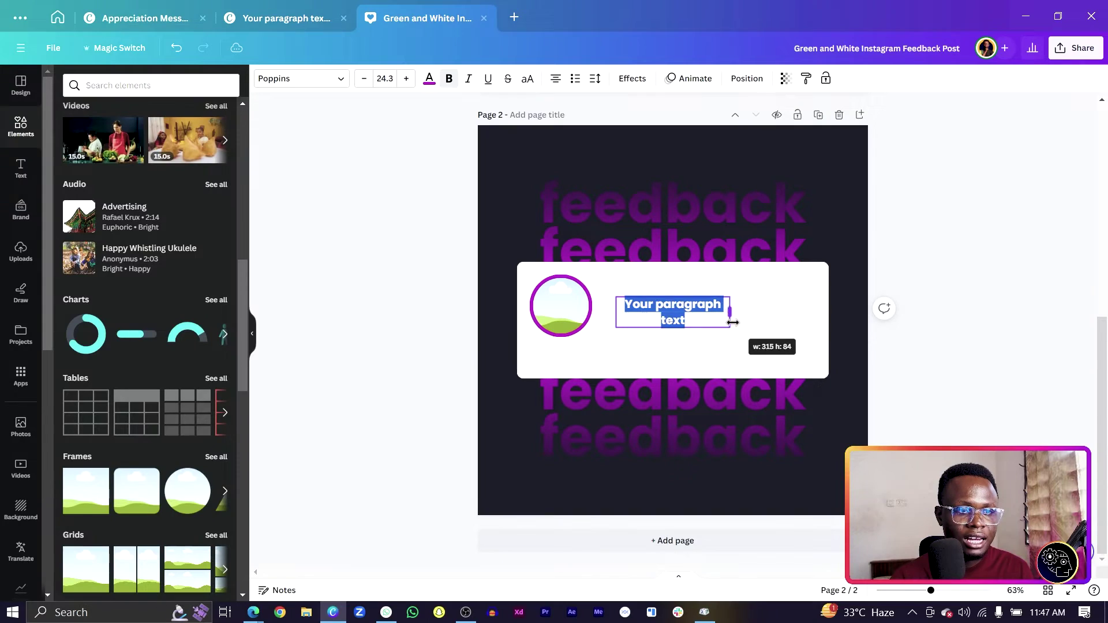
drag(733, 317, 695, 333)
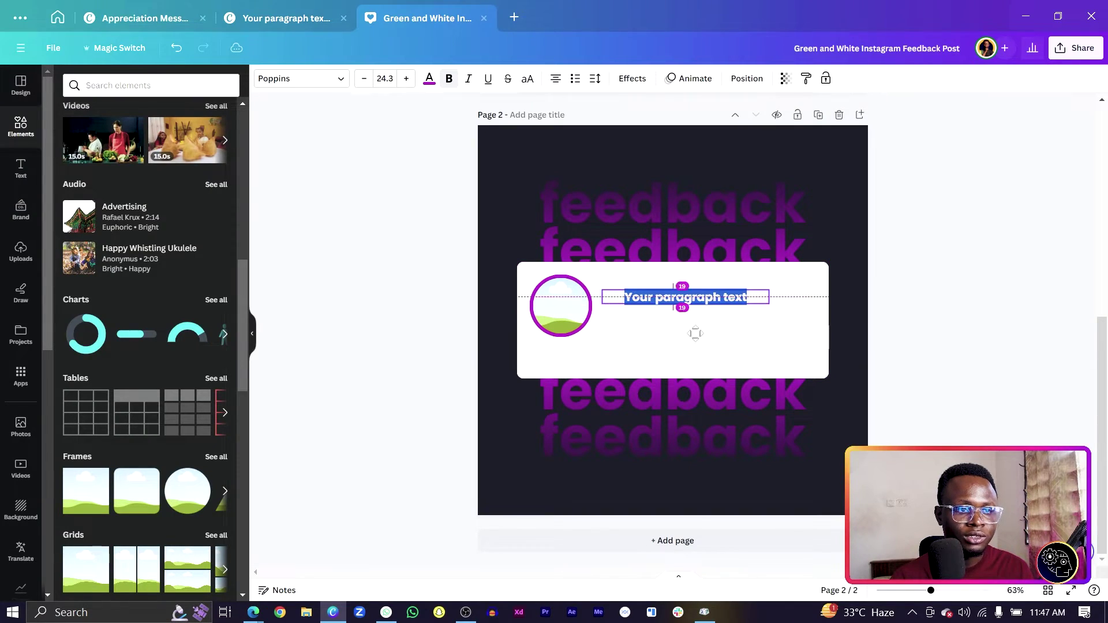
click(555, 80)
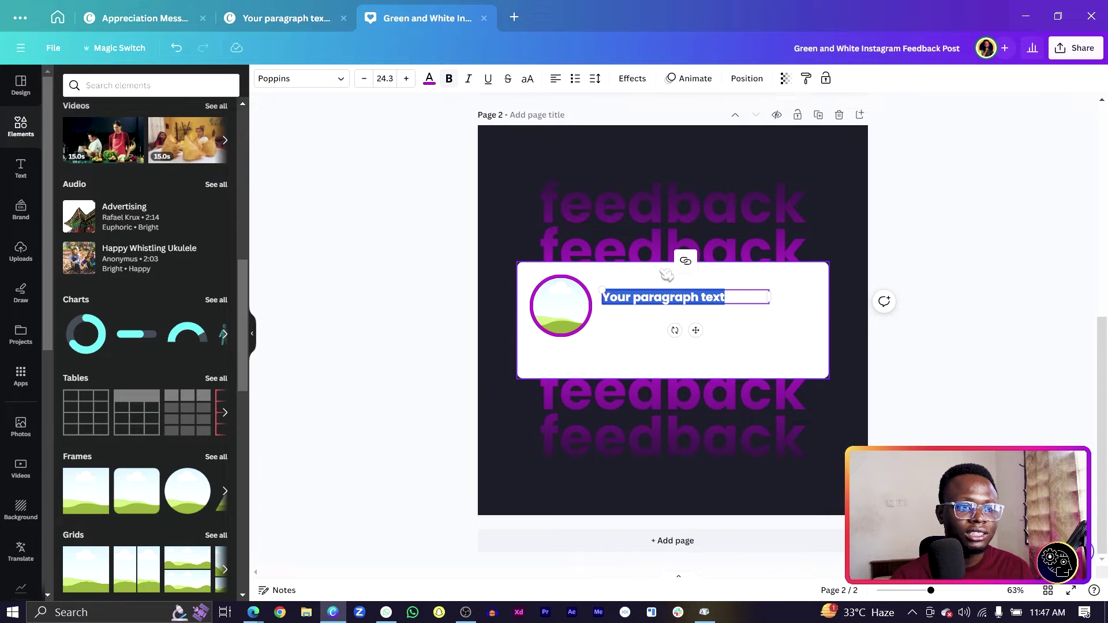
Replace the placeholder with the reviewer's name in dark #1f212c
click(674, 297)
key(ctrl+a)
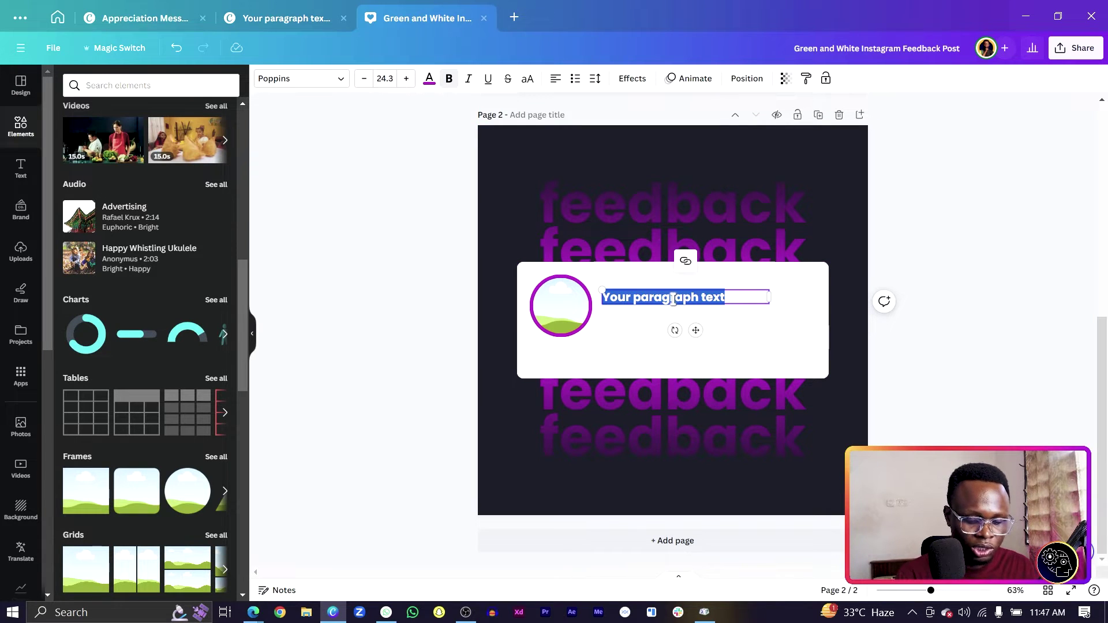
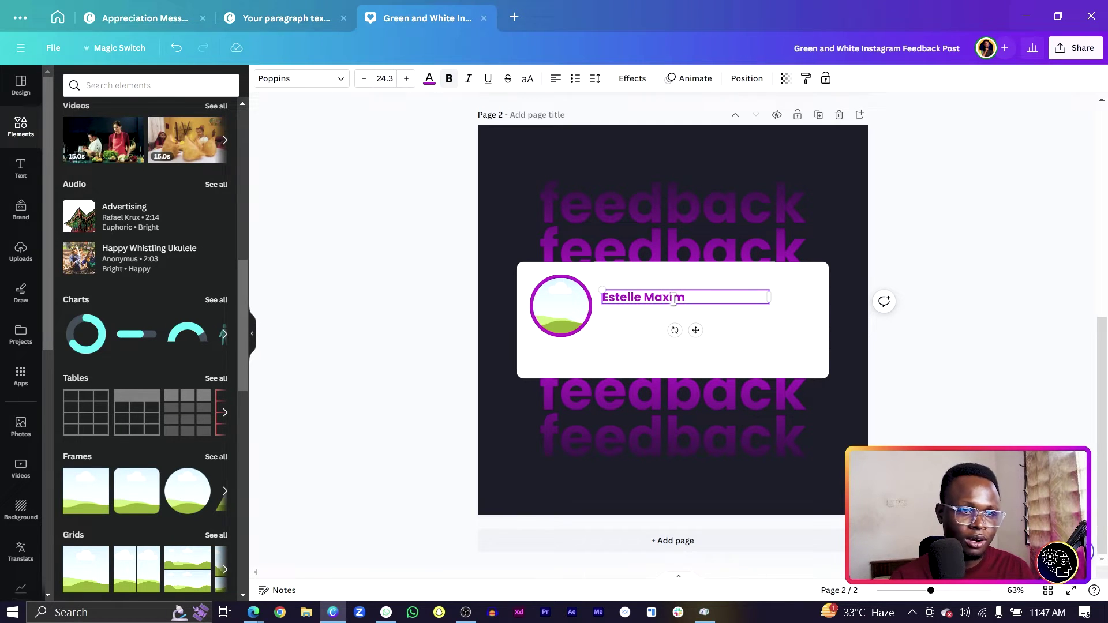
key(ctrl+a)
click(429, 79)
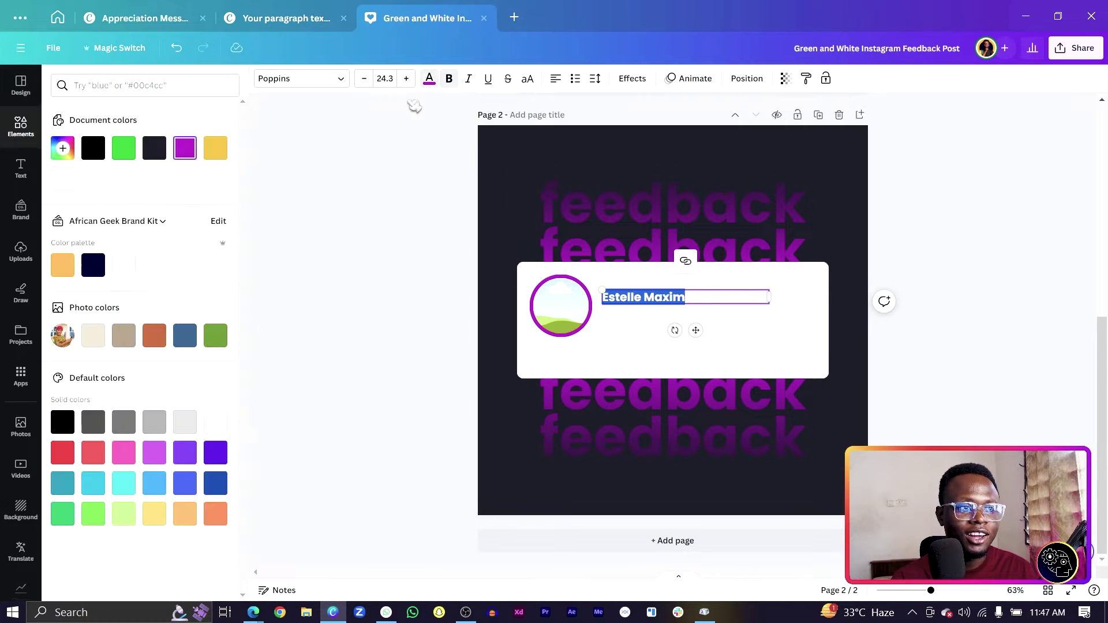
click(154, 149)
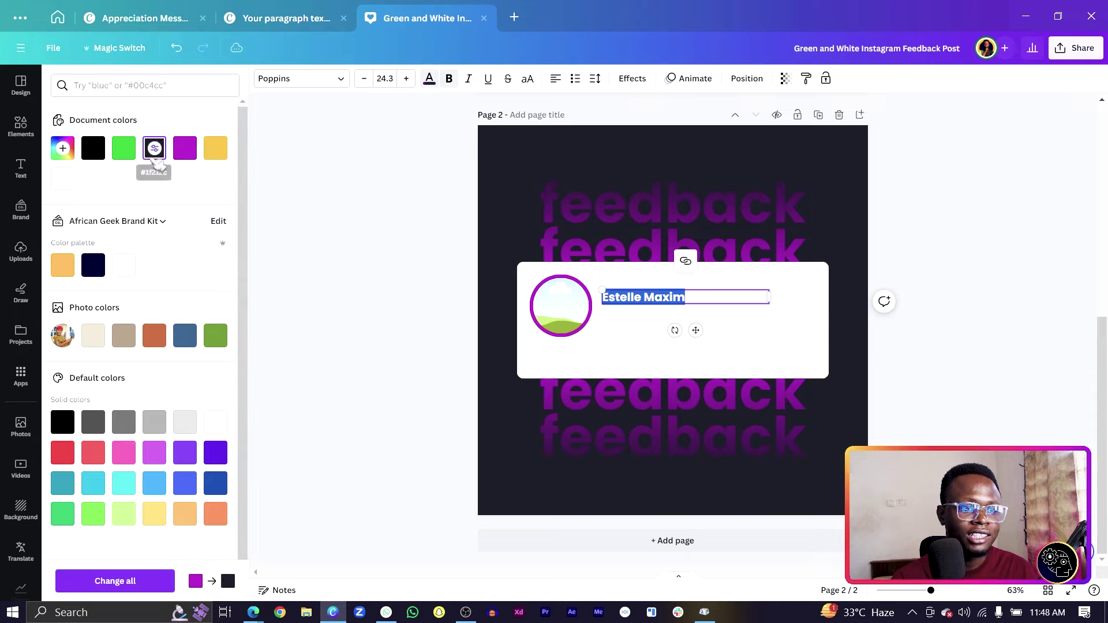
click(438, 276)
Move the name beside the photo circle and enlarge it to size 26.3
click(635, 298)
mouse_move(632, 298)
mouse_down()
mouse_move(638, 289)
mouse_move(642, 306)
mouse_up()
click(406, 78)
click(407, 79)
Duplicate the name as a non-bold 18.3-size line beneath it reading Abuja, Nigeria
key(ctrl+d)
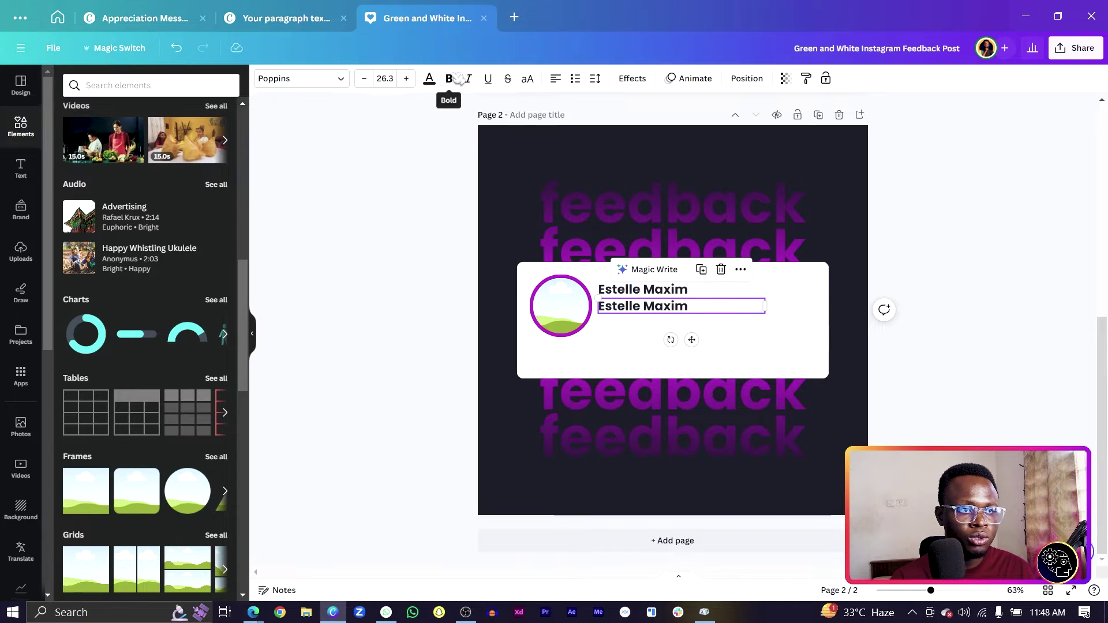
click(453, 81)
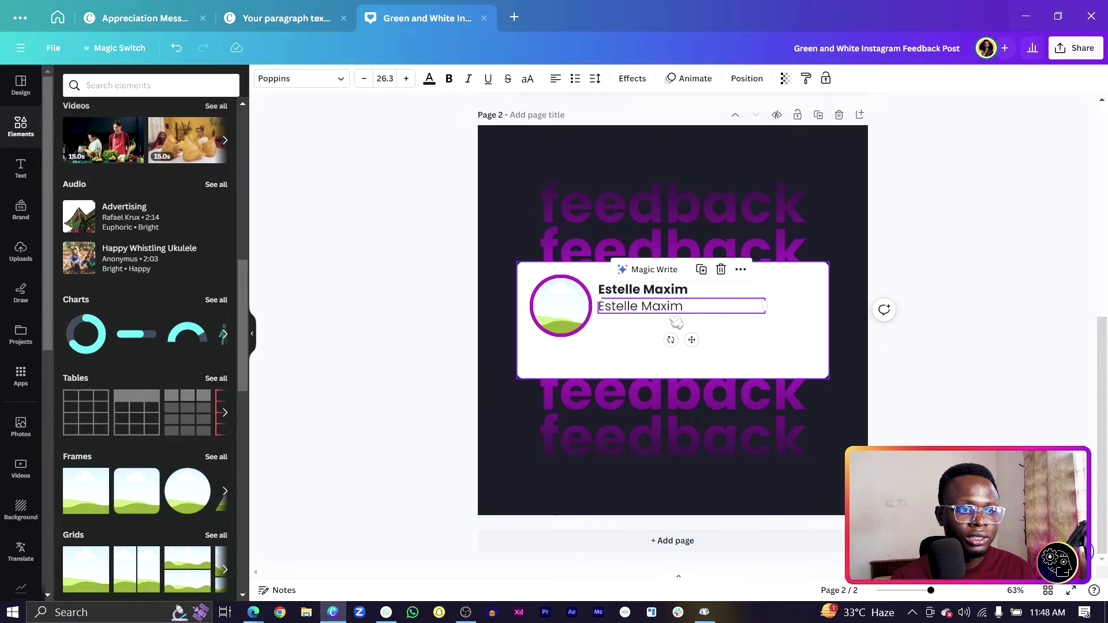
click(364, 78)
click(364, 78)
click(364, 79)
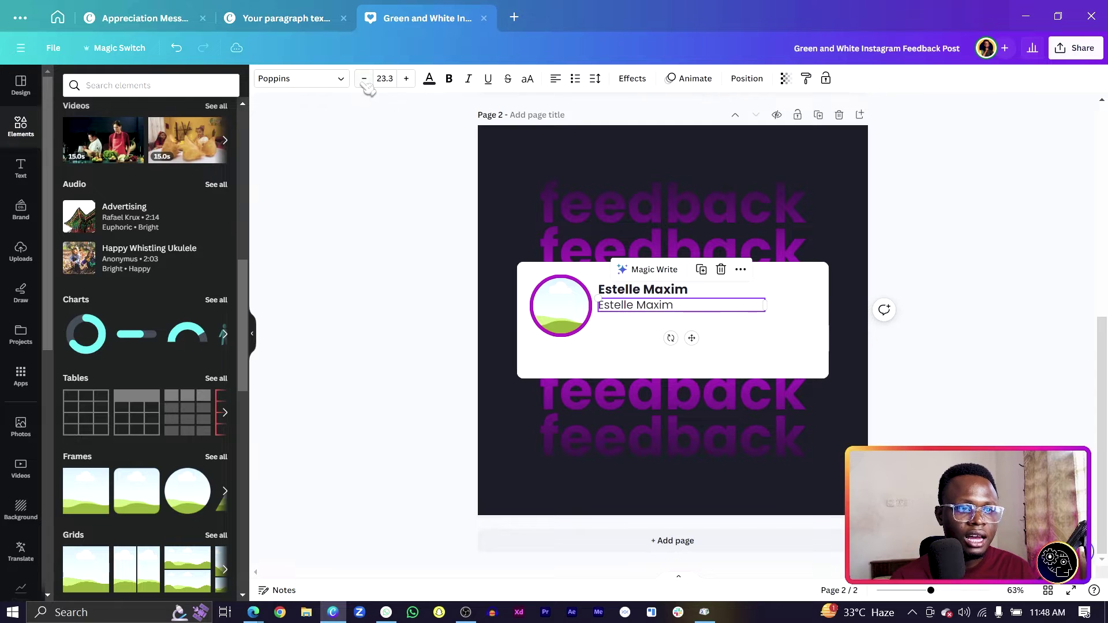
click(364, 78)
click(364, 79)
click(364, 78)
click(364, 78)
click(364, 78)
click(421, 295)
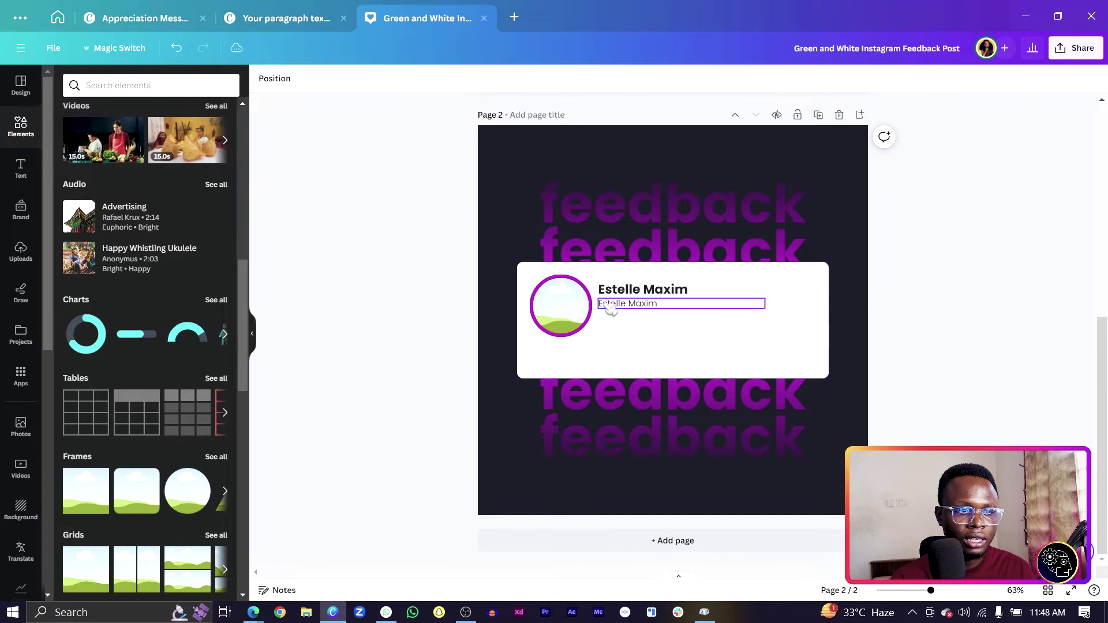
drag(609, 307, 607, 306)
double_click(605, 305)
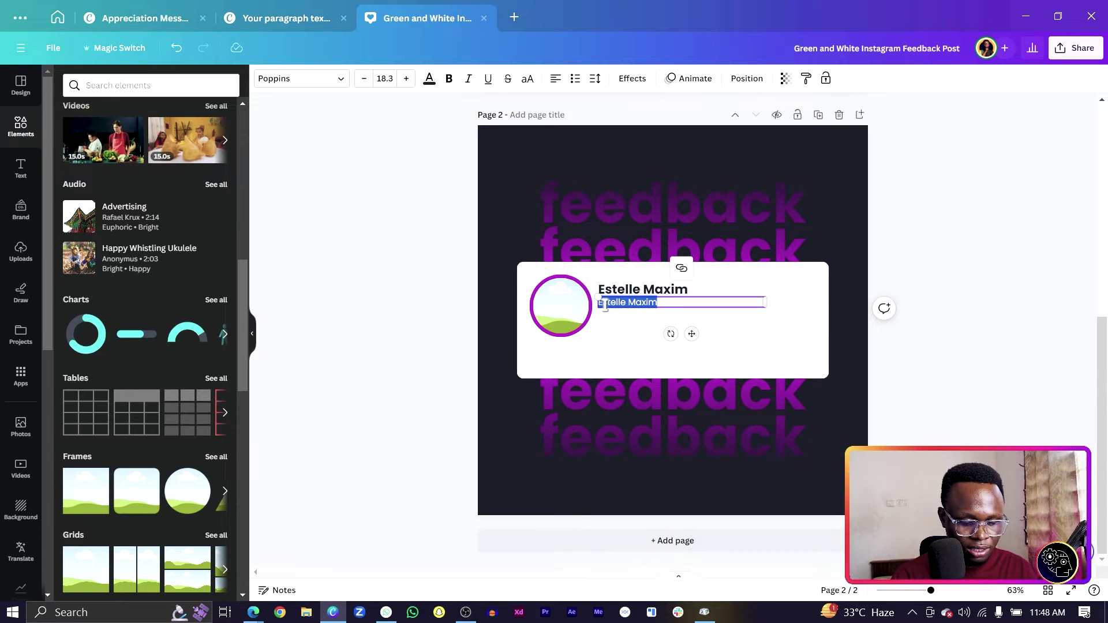
text(Apu)
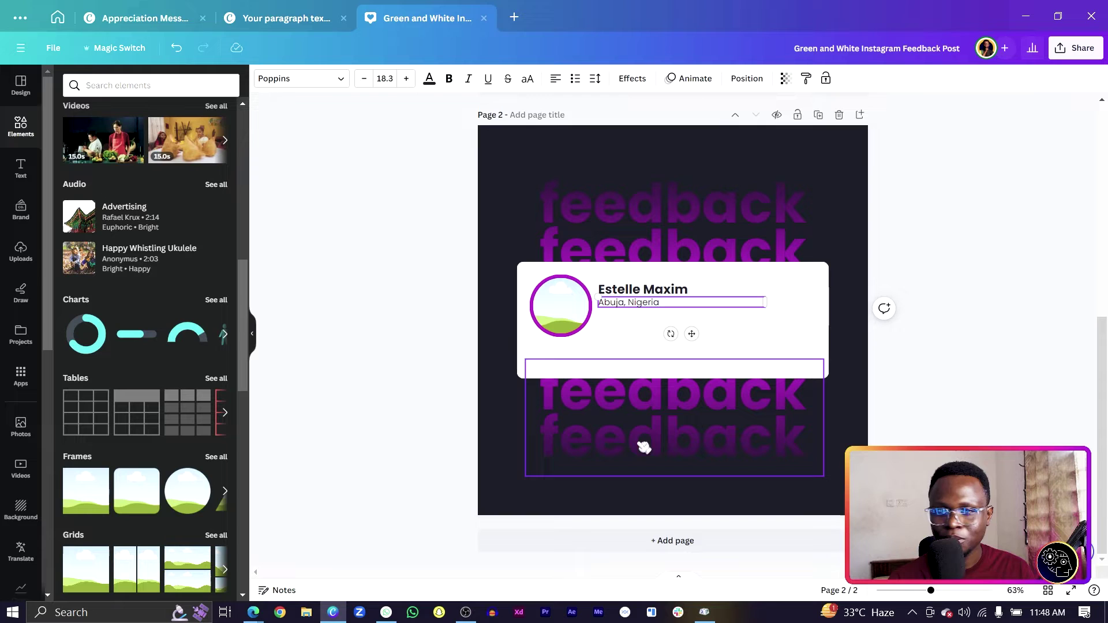
click(480, 321)
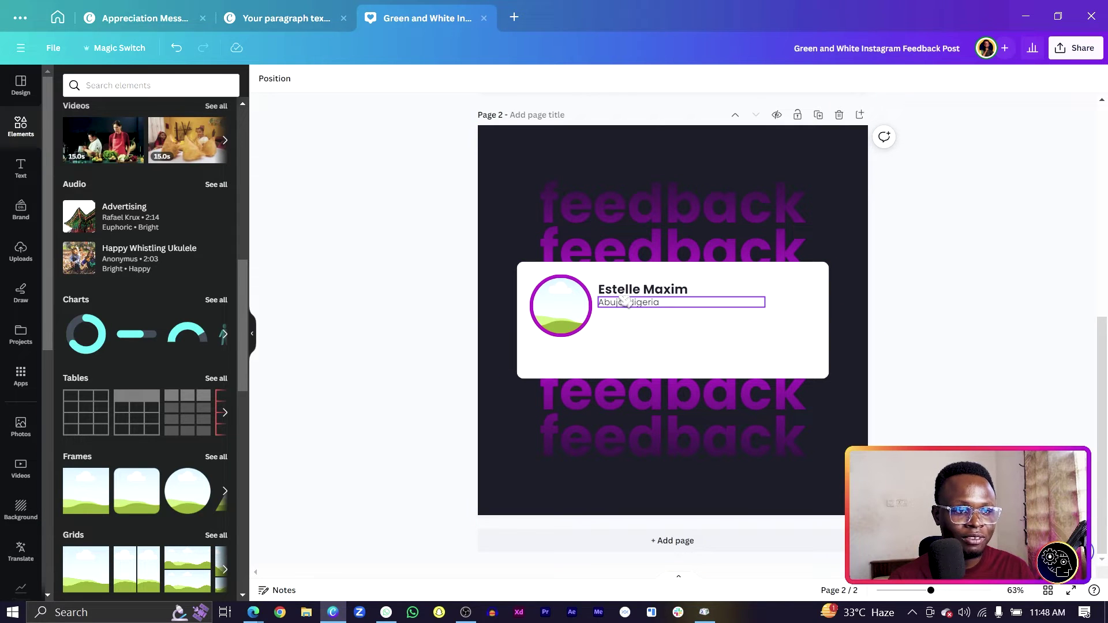
Copy the location line just below it at size 21.3 and widen its text box
click(637, 310)
drag(637, 310, 636, 320)
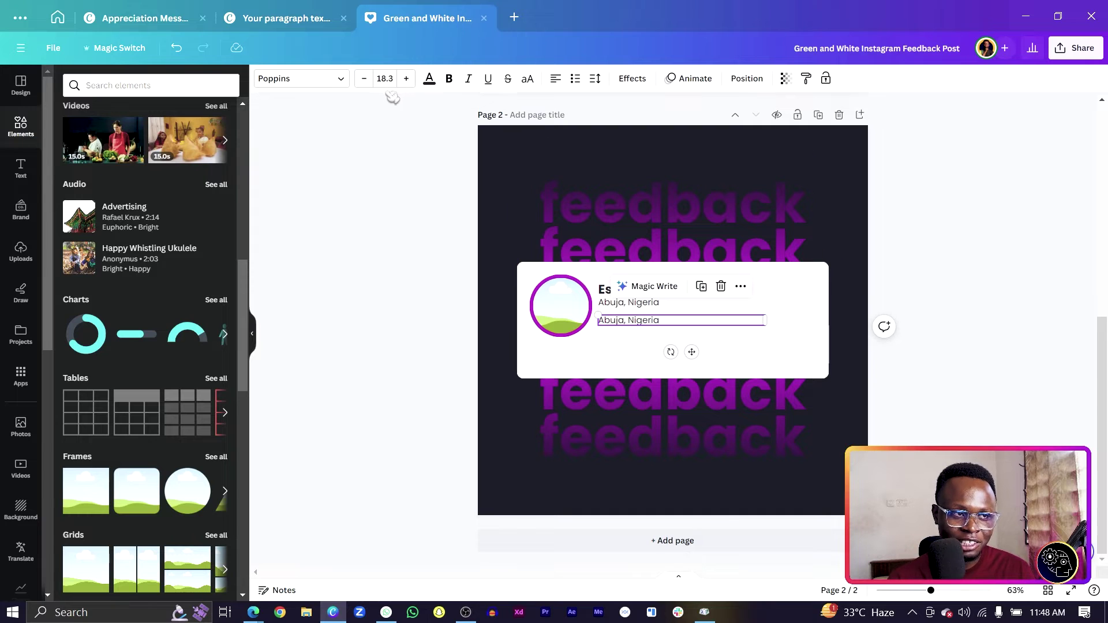
click(406, 78)
click(407, 79)
click(406, 79)
click(406, 78)
click(407, 79)
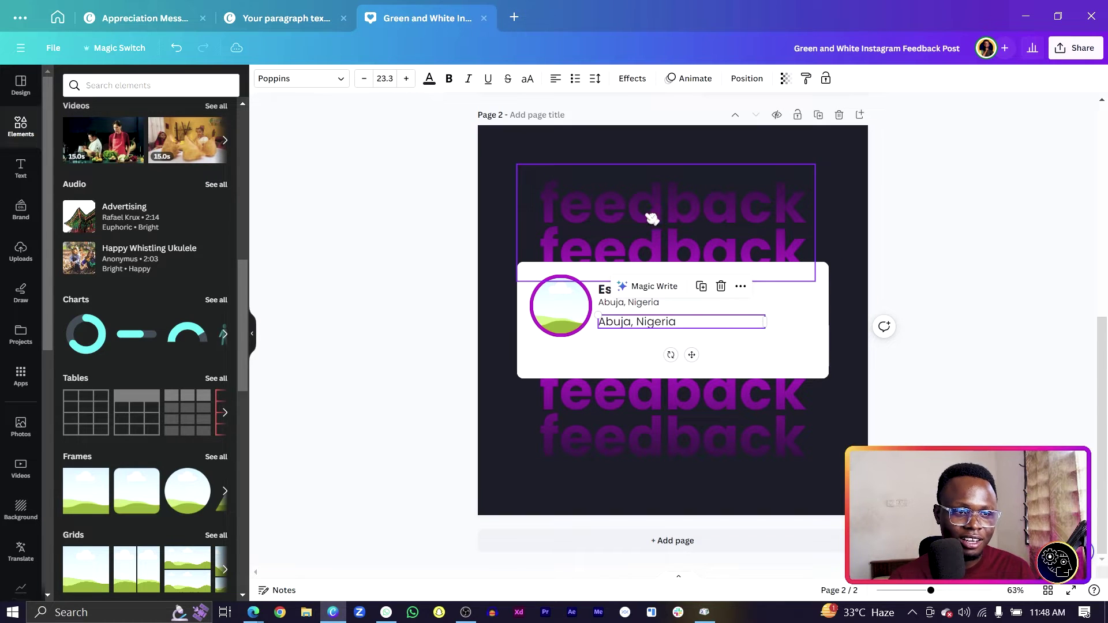
click(372, 79)
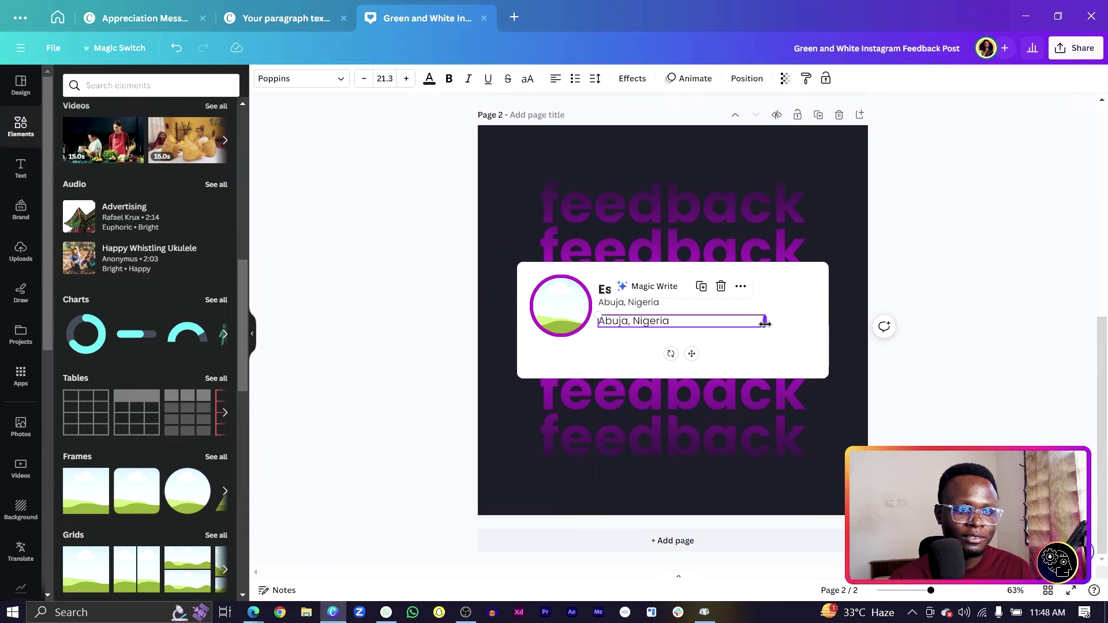
drag(765, 322, 796, 321)
double_click(787, 321)
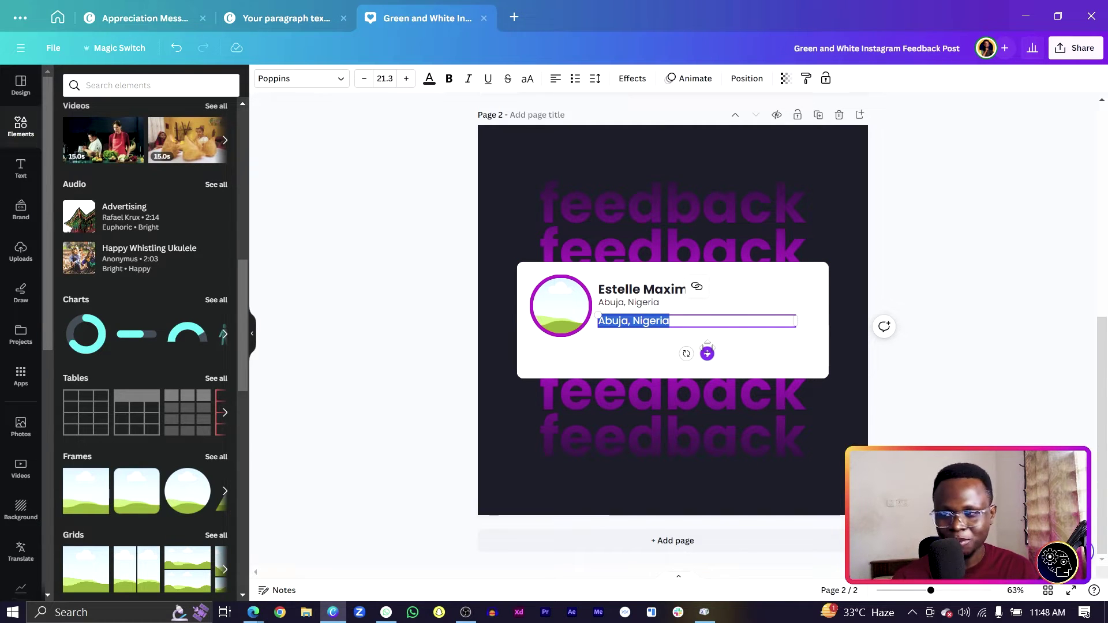
Paste in the feedback paragraph, then extend the white card down to fit it and re-centre it
click(639, 326)
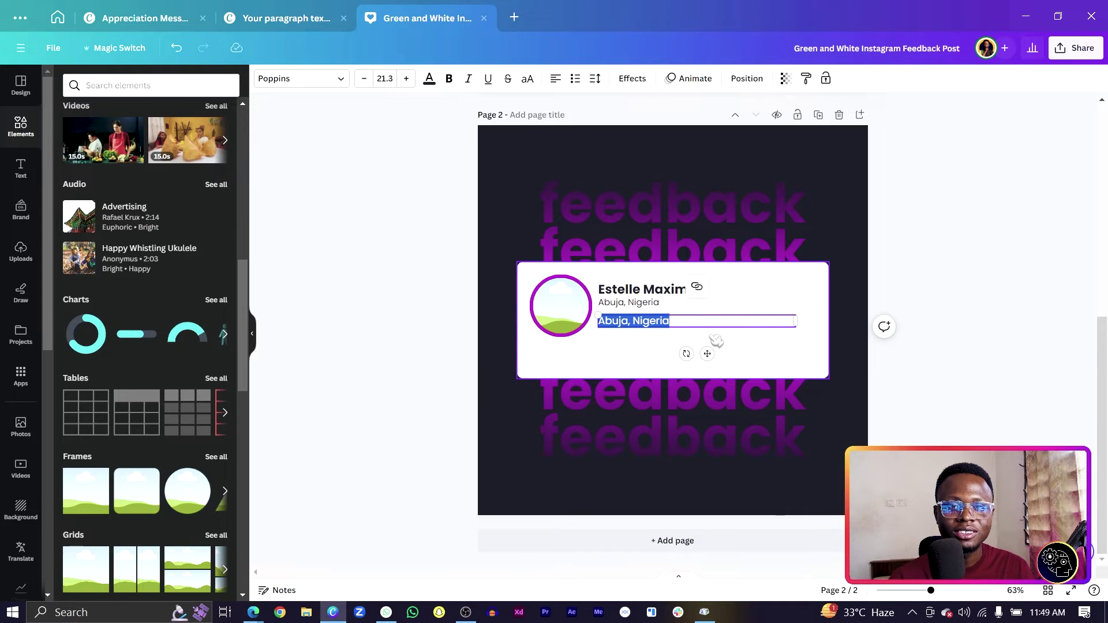
key(ctrl+v)
click(470, 347)
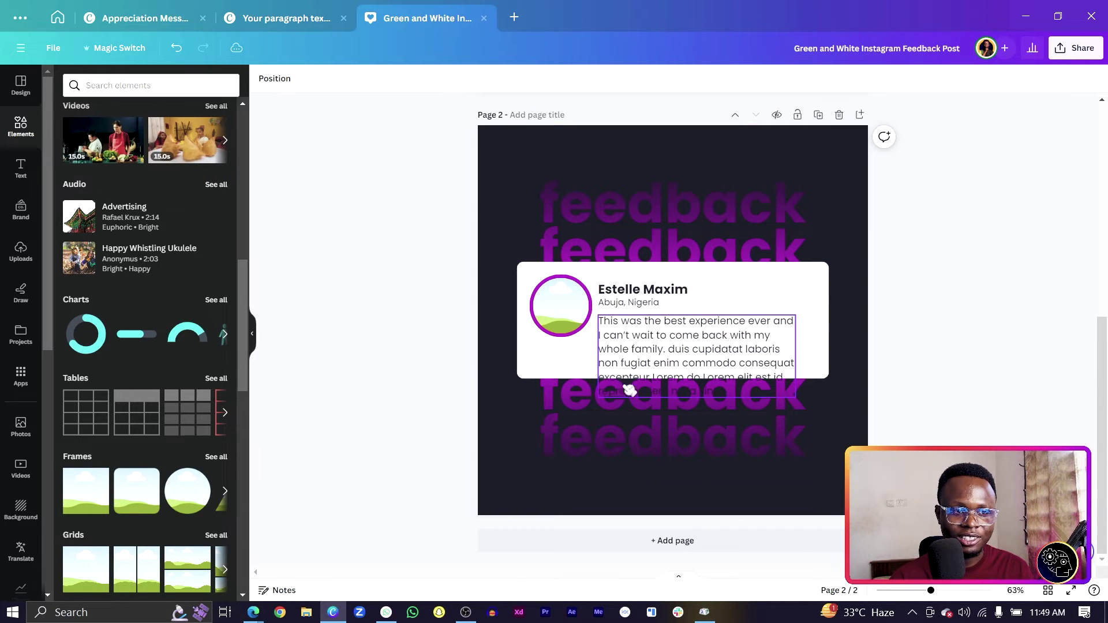
click(692, 363)
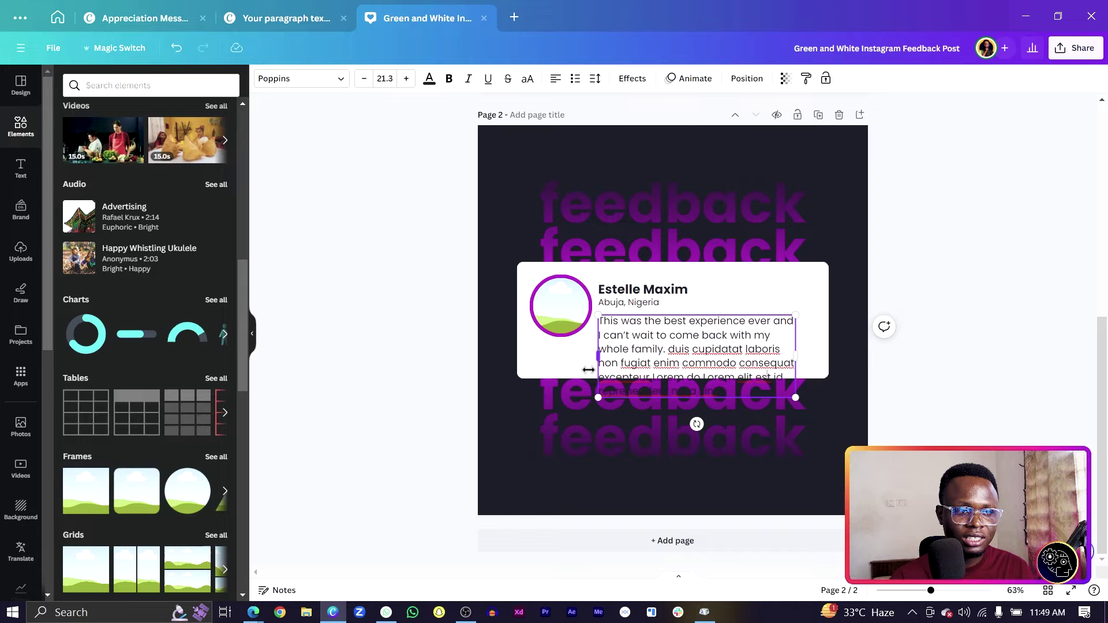
click(589, 372)
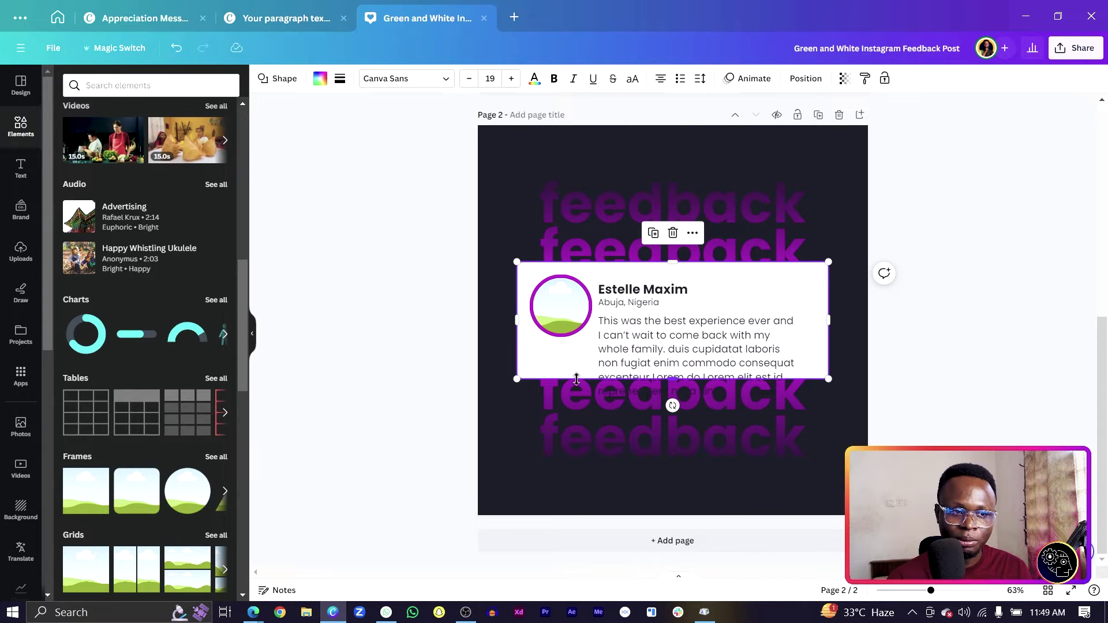
drag(576, 379, 578, 416)
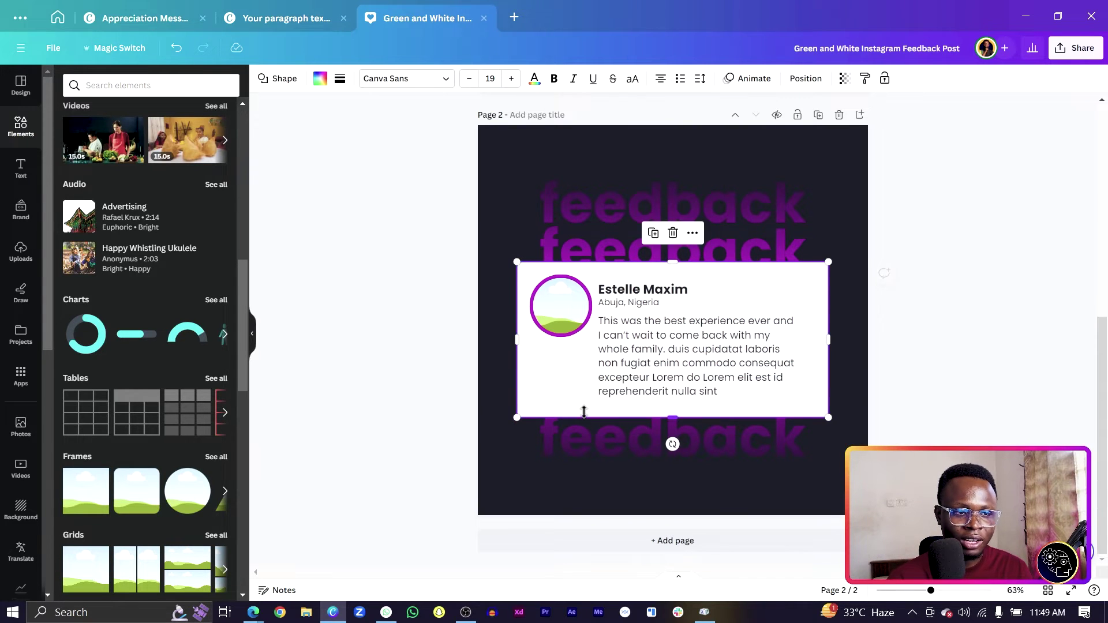
click(656, 303)
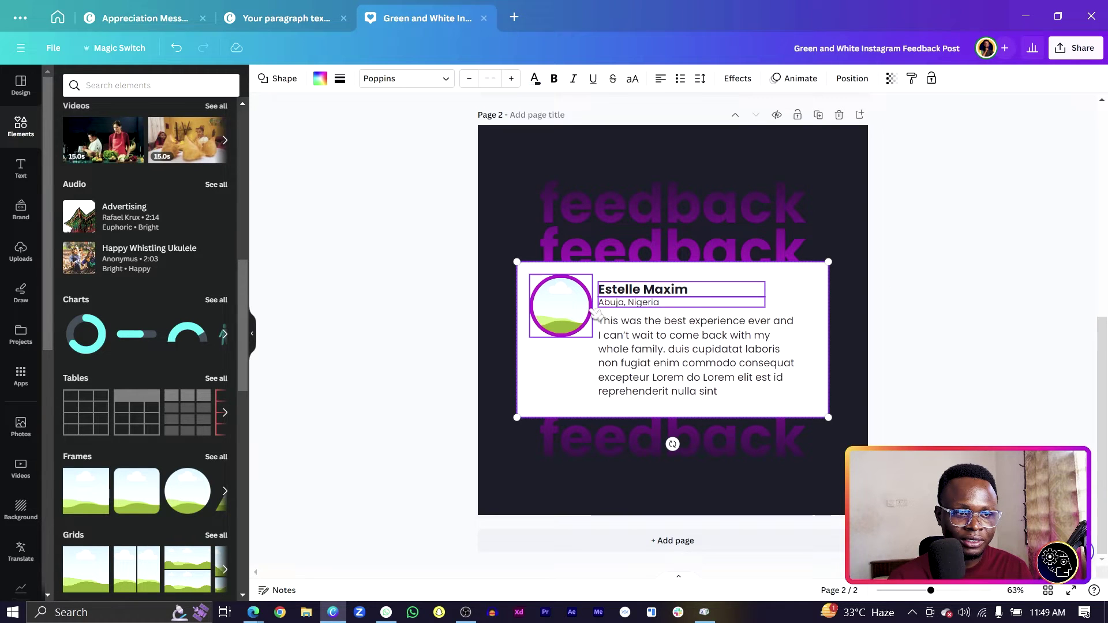
drag(628, 369, 629, 358)
Delete the extra Lorem text, end the review with 'enim.', and move the paragraph slightly lower
click(747, 358)
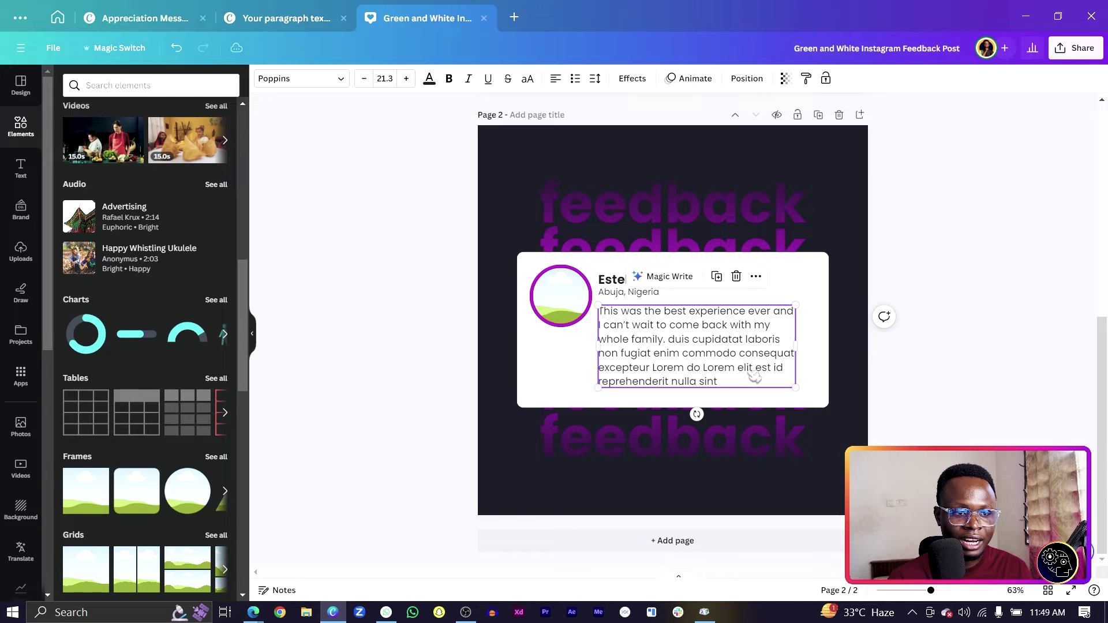
drag(754, 377, 687, 358)
key(BackSpace)
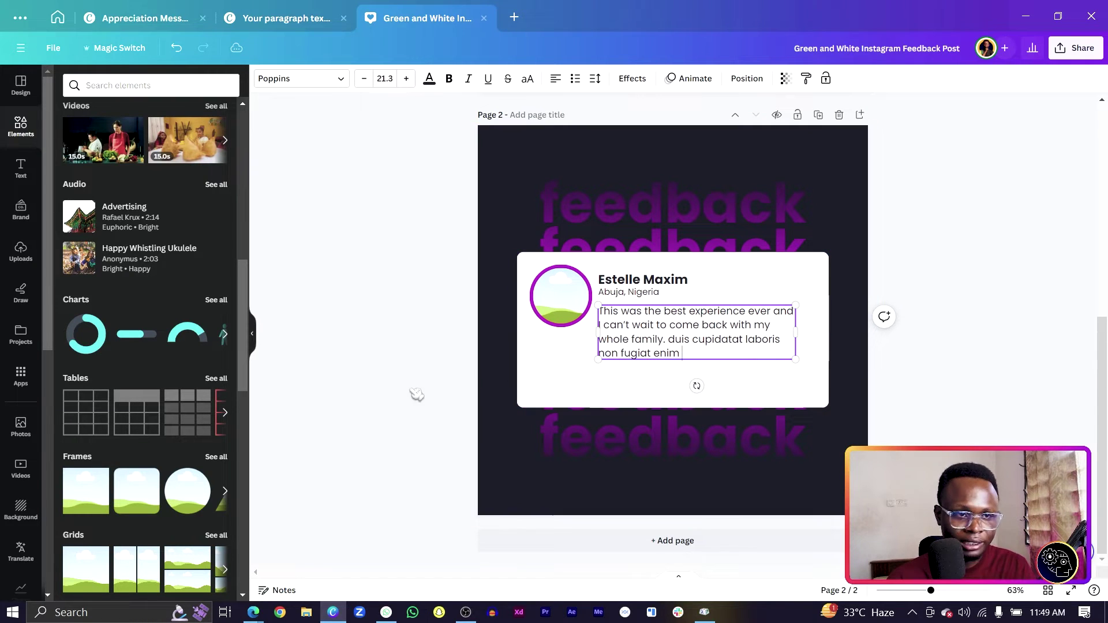
click(372, 349)
click(751, 354)
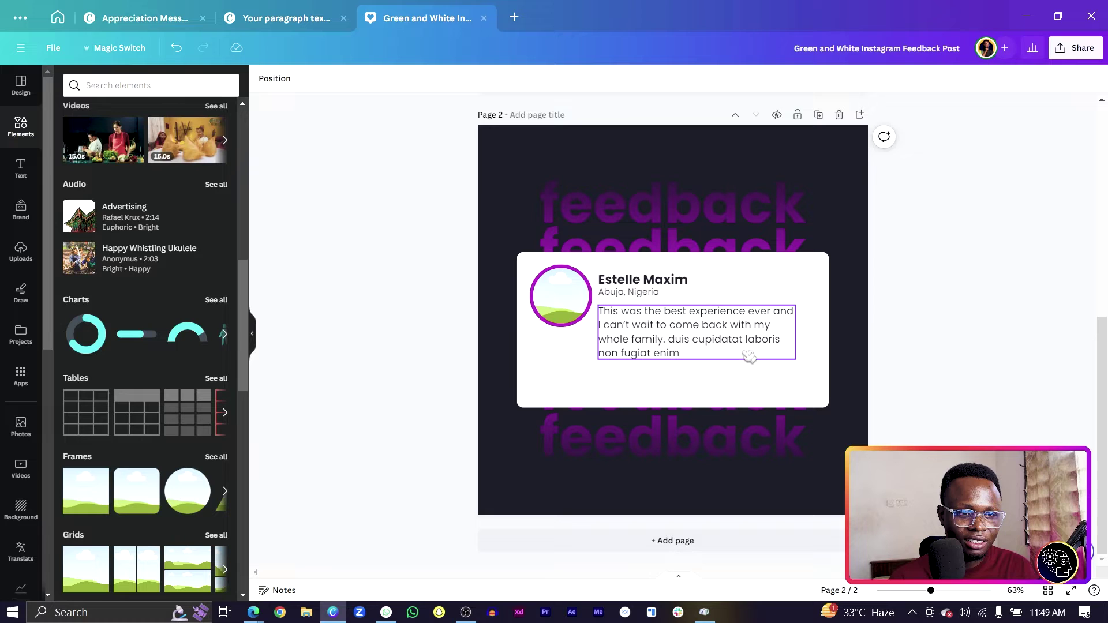
click(748, 354)
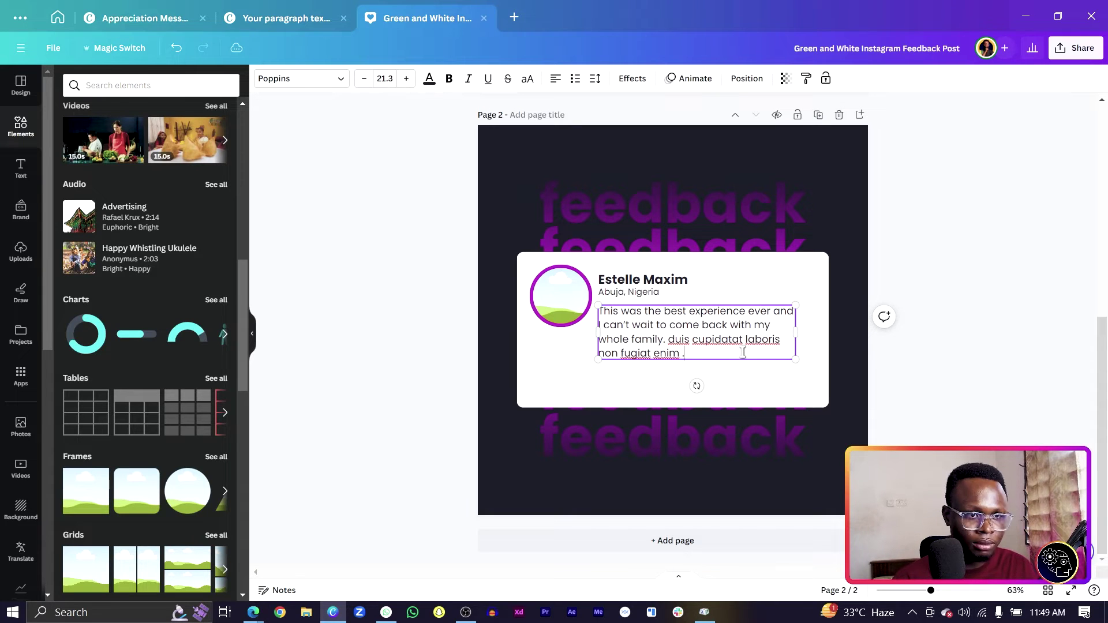
text(.)
click(435, 296)
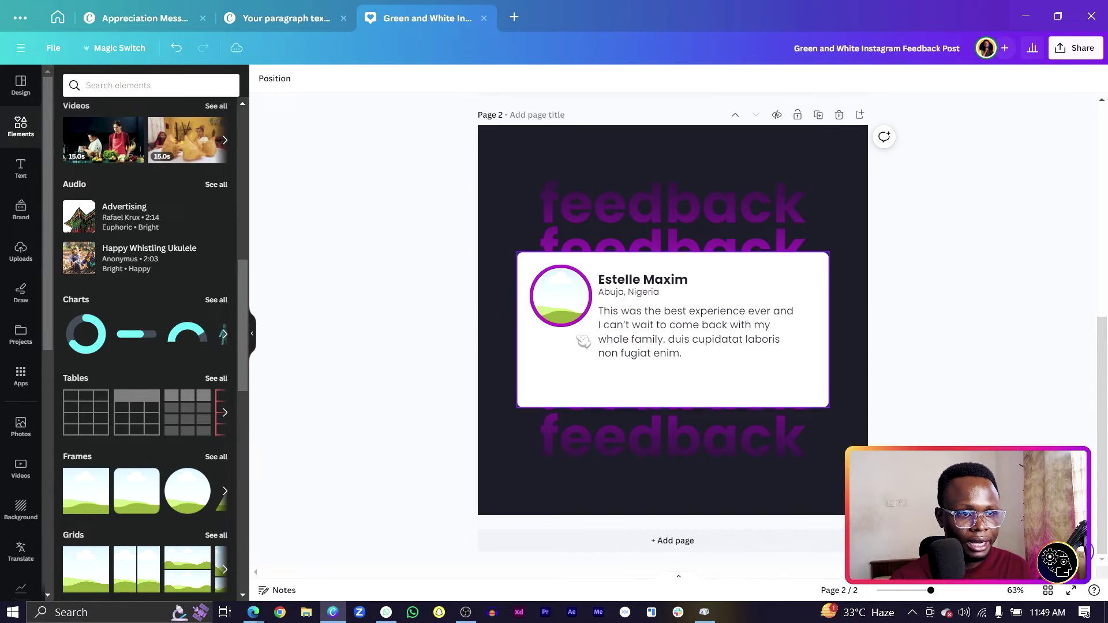
click(613, 335)
drag(613, 335, 612, 343)
click(508, 341)
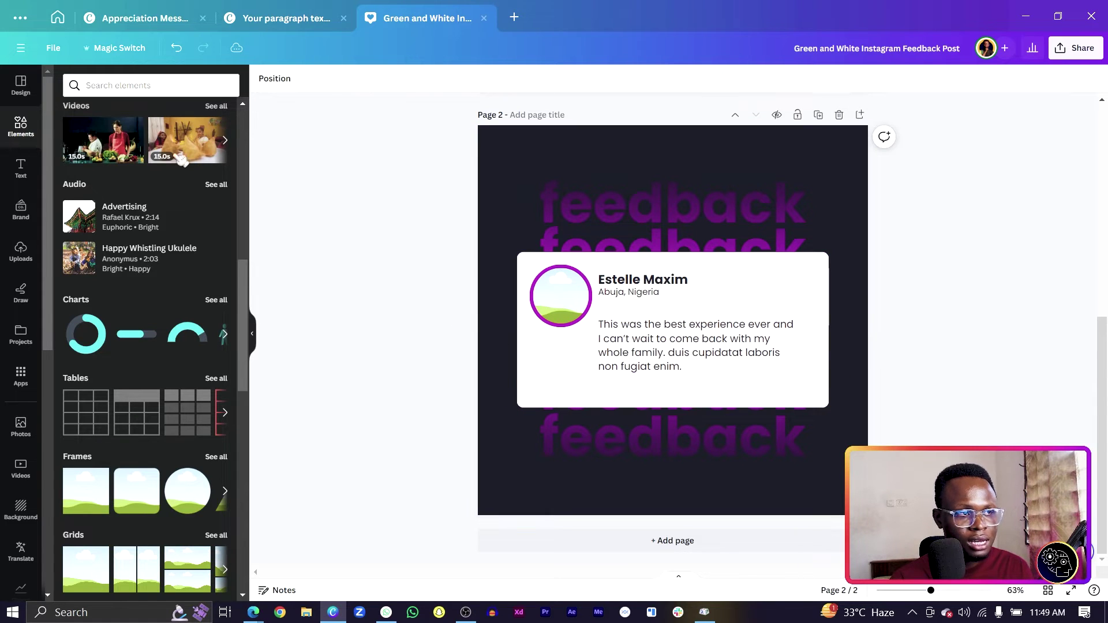
Add a yellow star graphic from a 'star' search and shrink it under the location line
click(151, 85)
text(star)
key(Return)
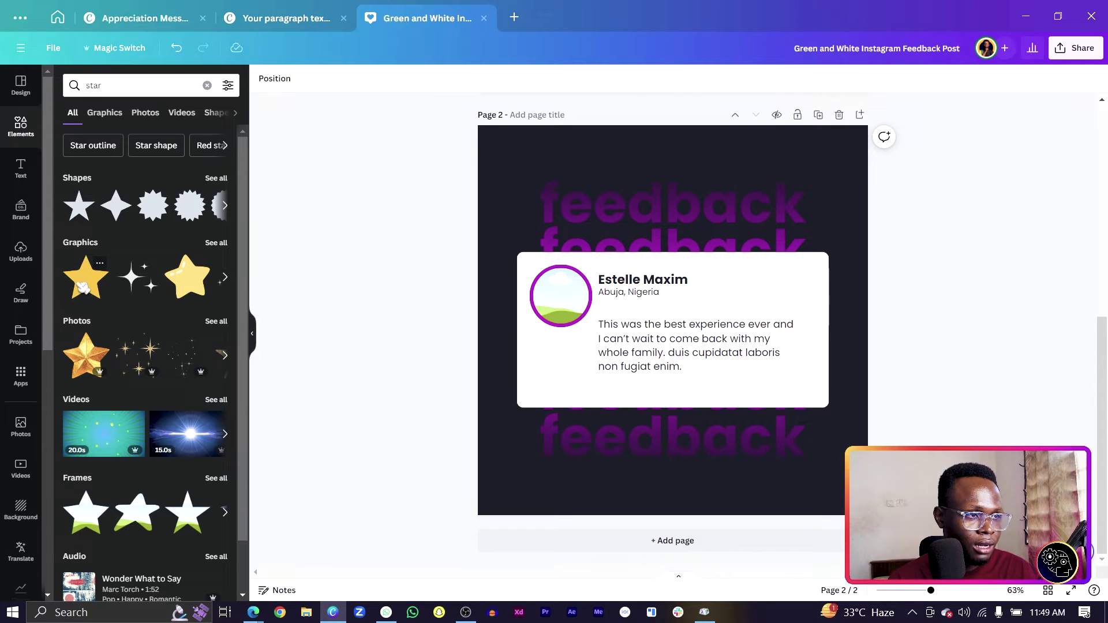
click(84, 287)
drag(596, 392, 622, 339)
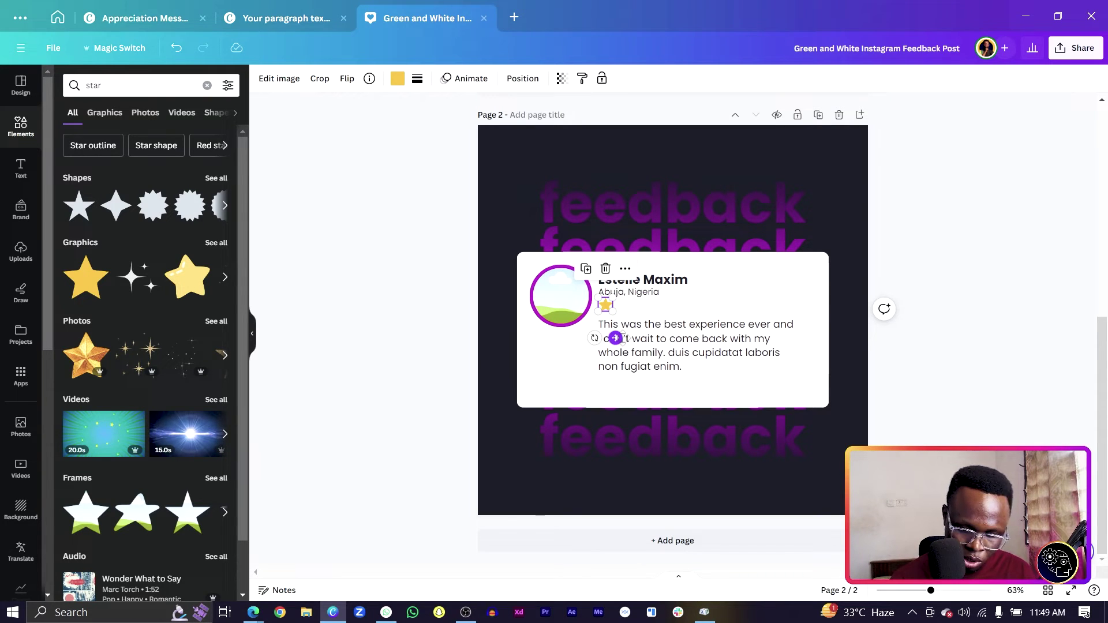
Duplicate the star into a row of five side by side
click(616, 339)
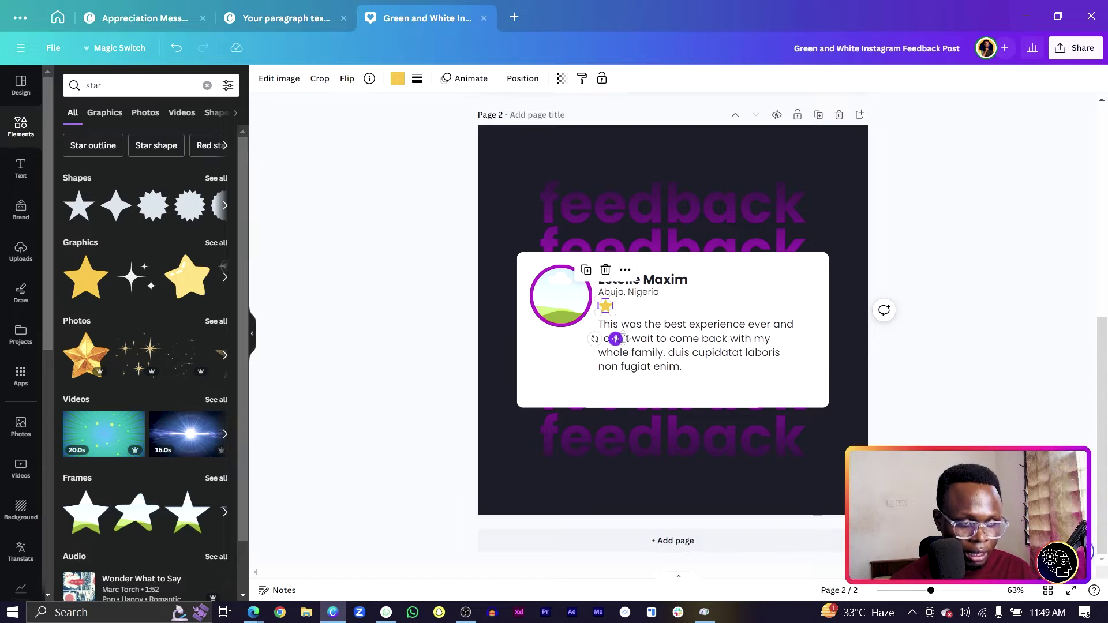
click(616, 339)
key(ctrl+d)
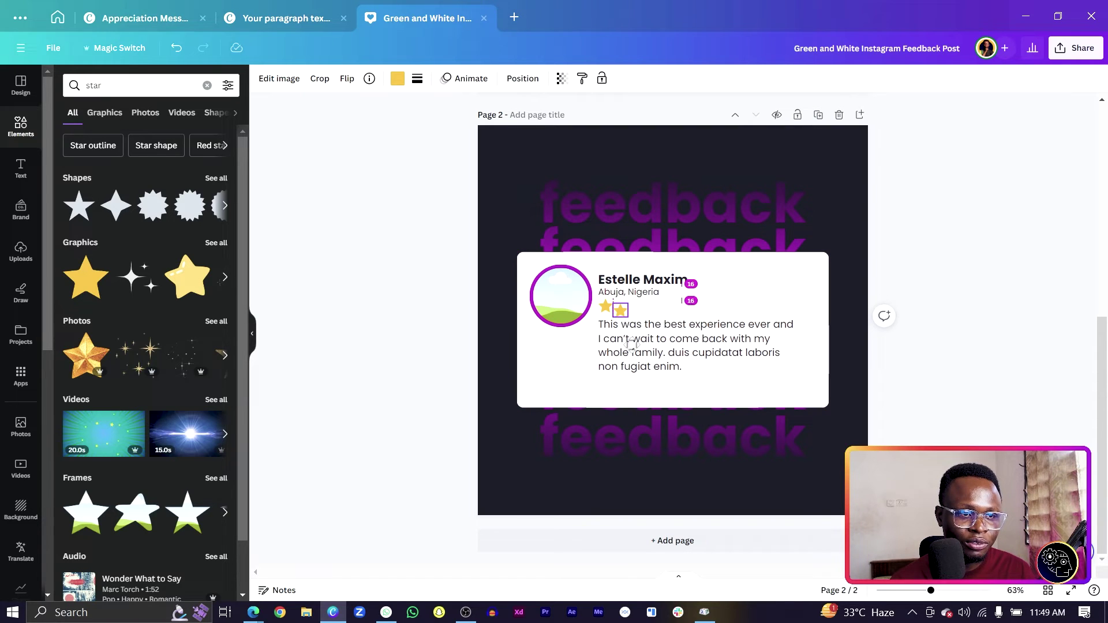
drag(633, 336, 631, 343)
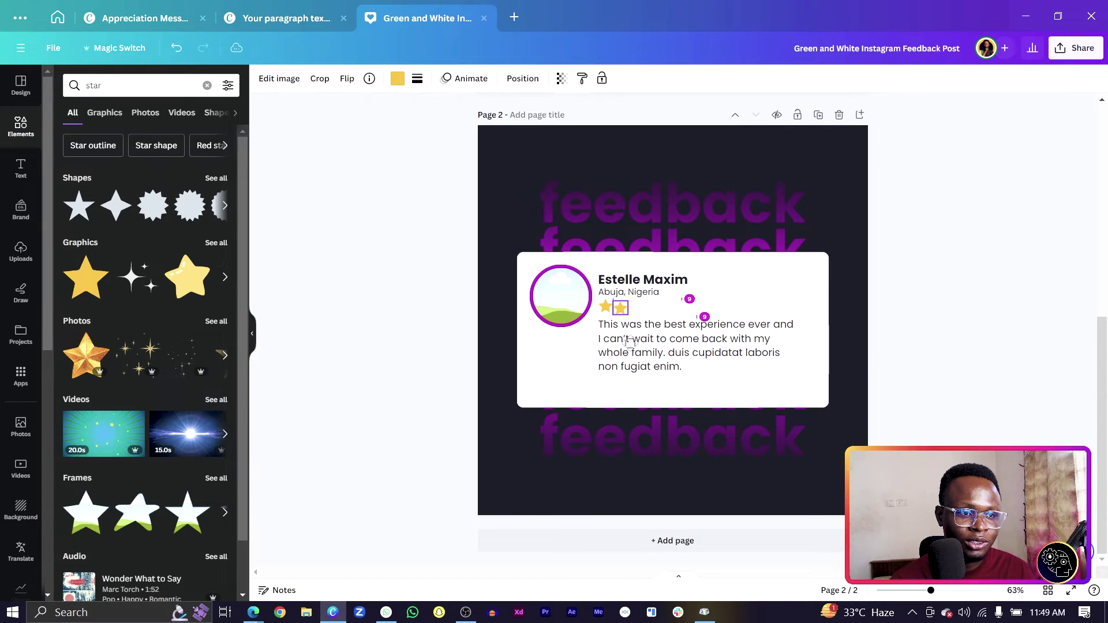
scroll(629, 341, up, 5)
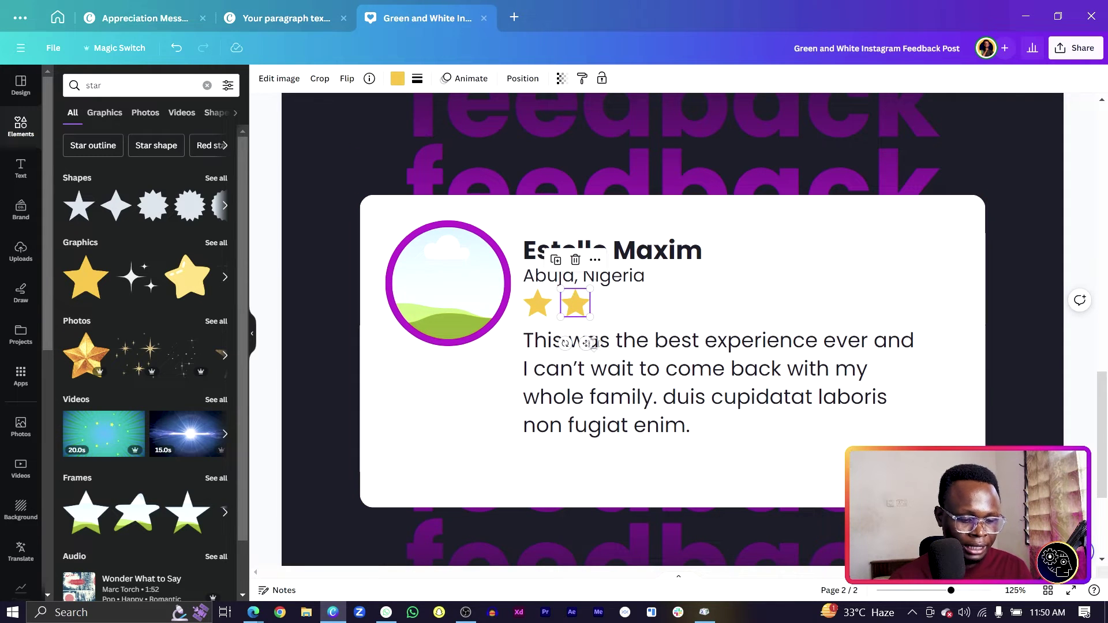
key(ctrl+d)
key(ctrl+d)
key(ctrl+d)
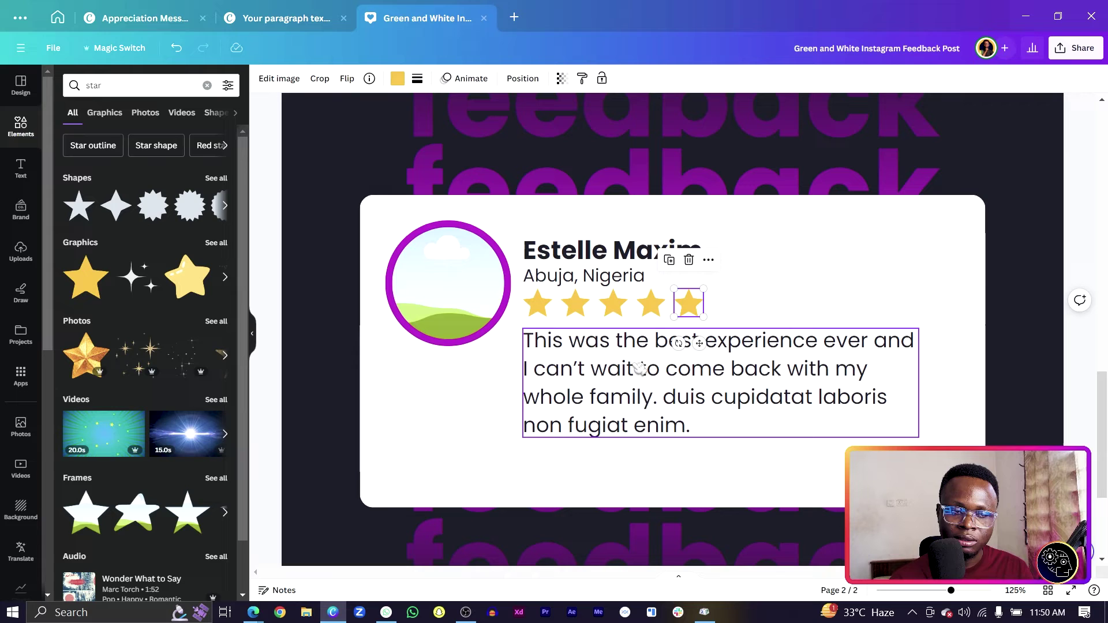
scroll(594, 413, down, 4)
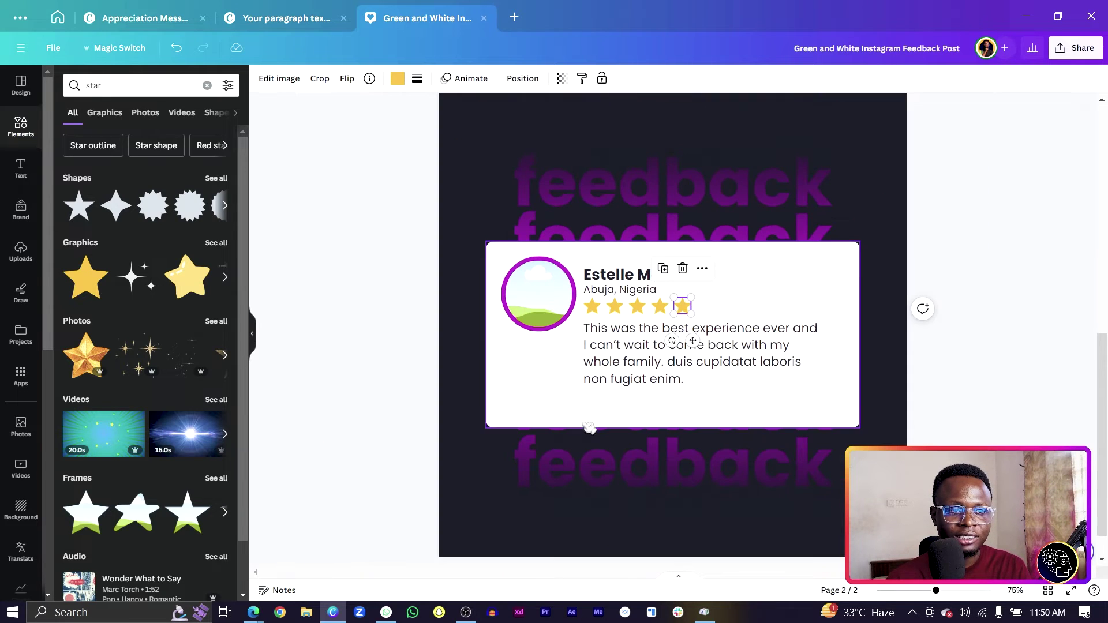
Recolour the fifth star light grey
click(378, 365)
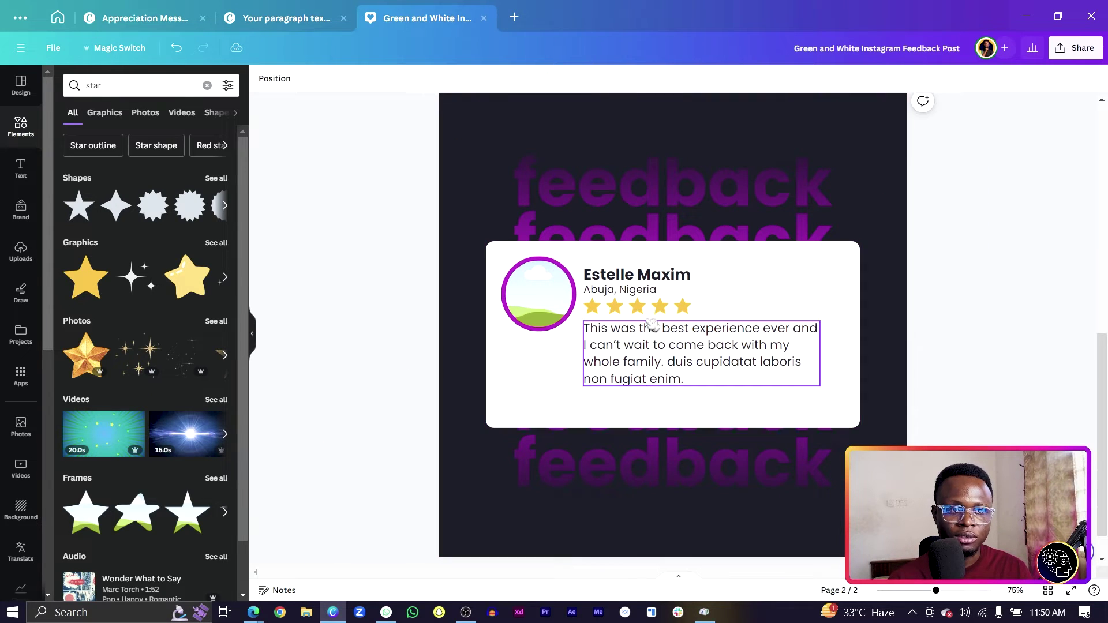
click(682, 306)
click(398, 79)
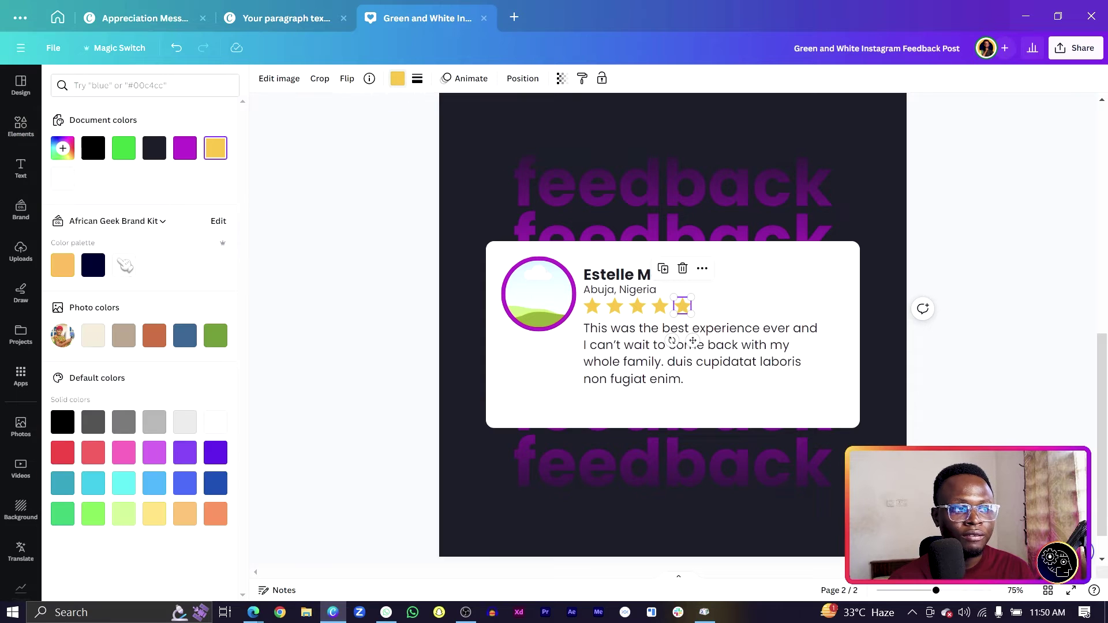
click(185, 422)
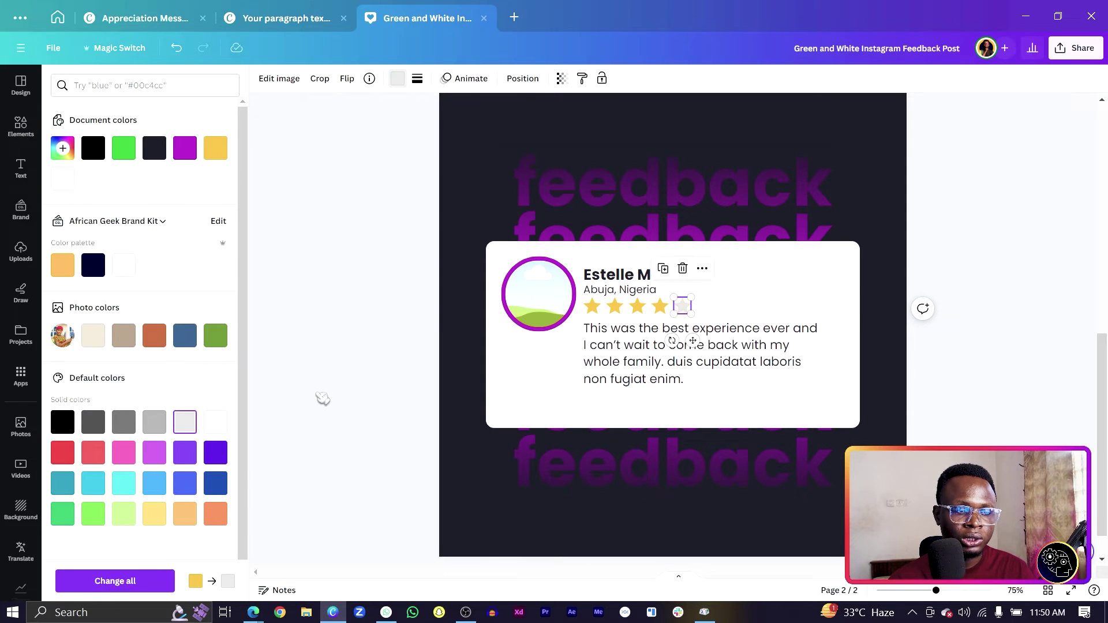
click(425, 379)
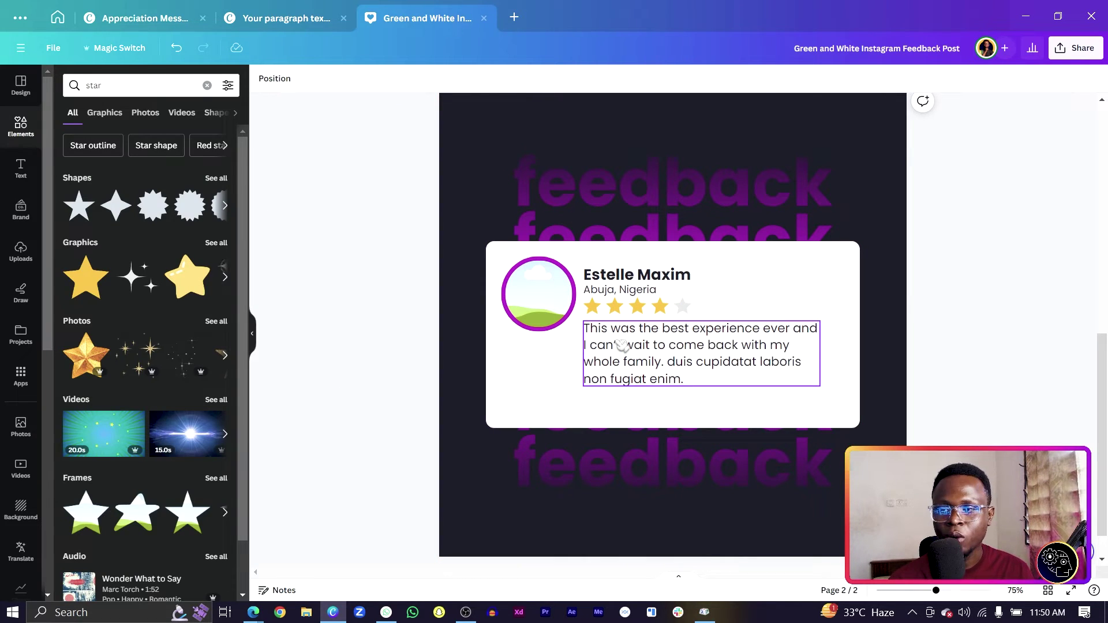
Add an outline thumbs-up graphic from a 'like' search and shrink it below the review
double_click(112, 87)
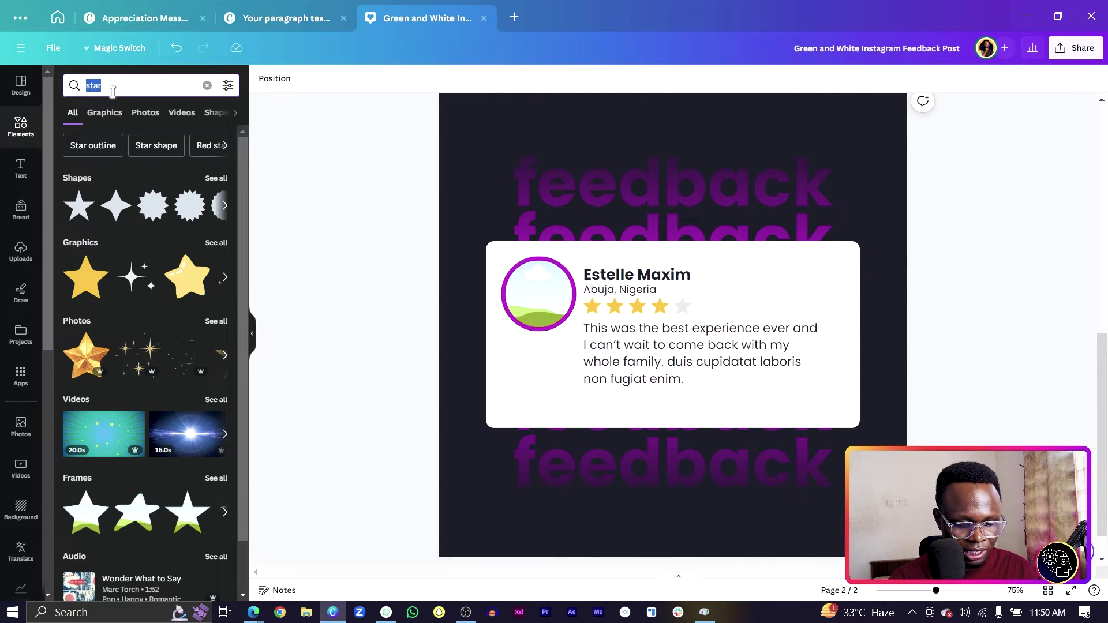
key(BackSpace)
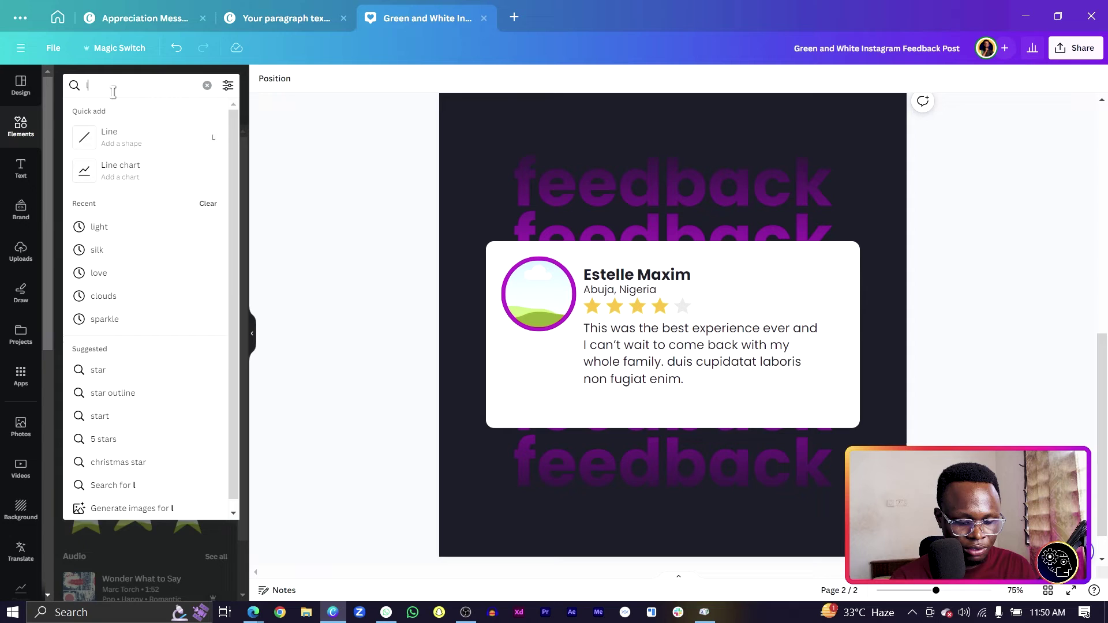
text(like)
key(Return)
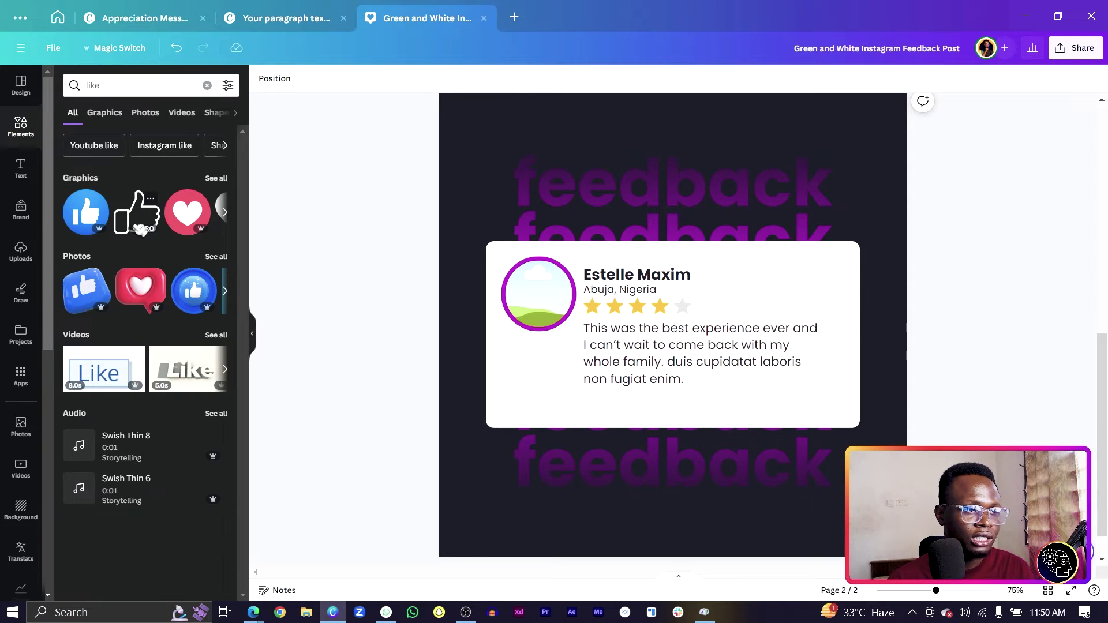
click(141, 229)
drag(767, 239, 592, 410)
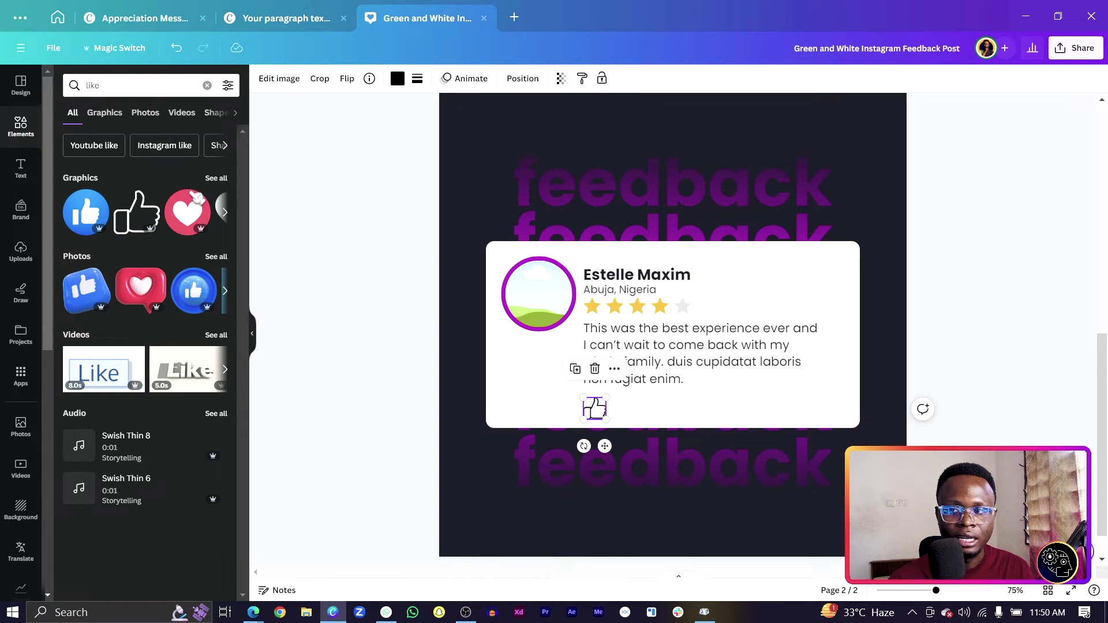
Copy the review box, replace its text with 'Like this post', and place it beside the thumbs-up
drag(707, 350, 746, 404)
double_click(740, 398)
key(BackSpace)
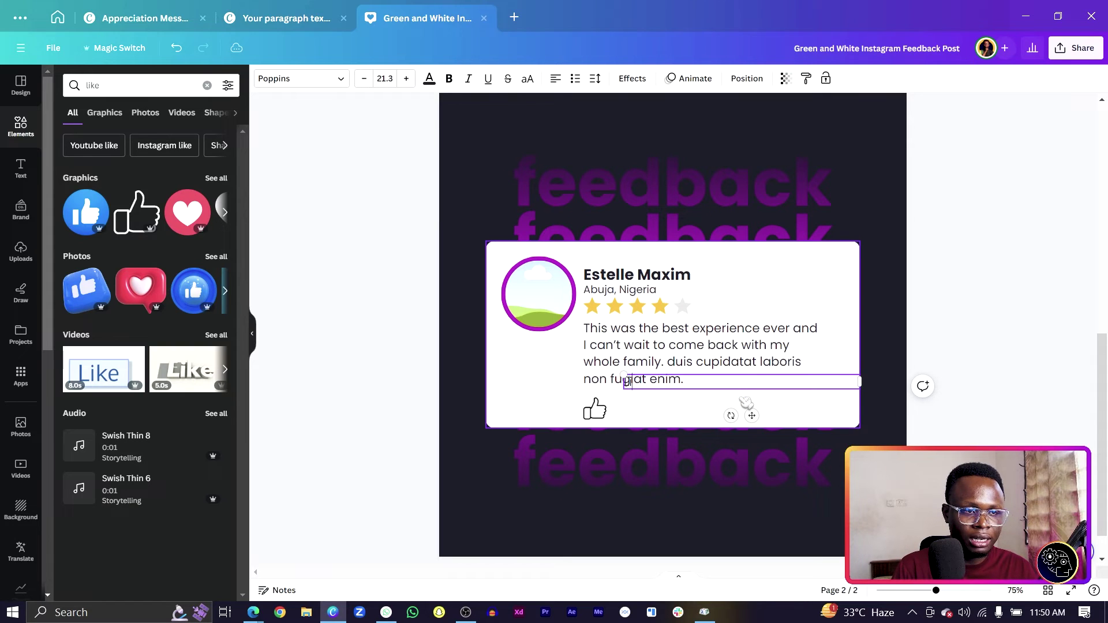
text(Like this post)
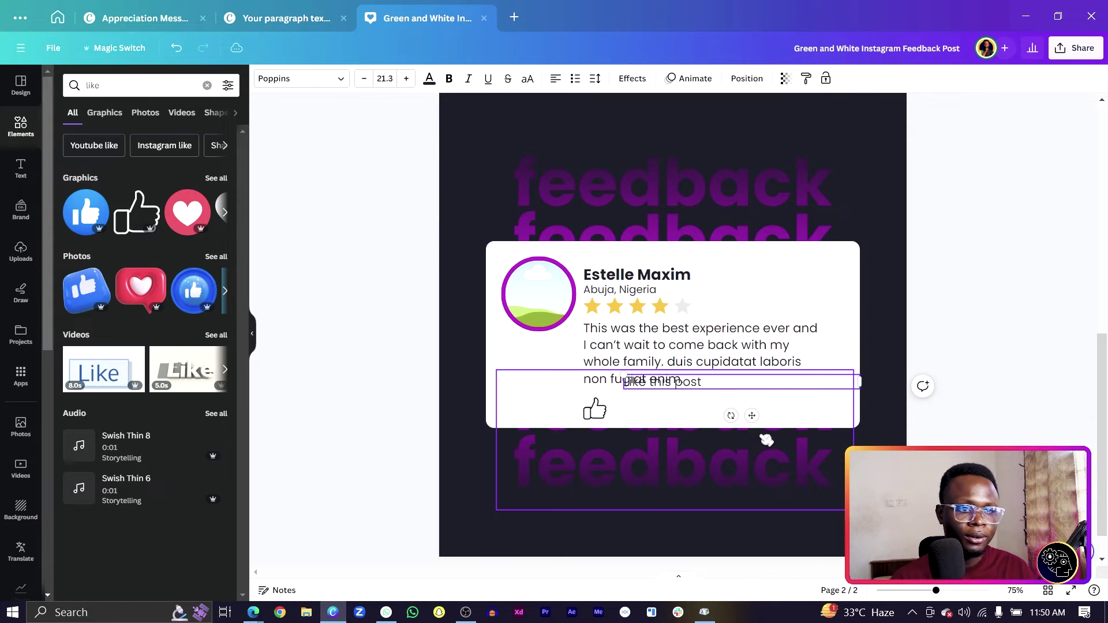
mouse_move(752, 417)
mouse_down()
mouse_move(756, 438)
mouse_move(745, 437)
mouse_up()
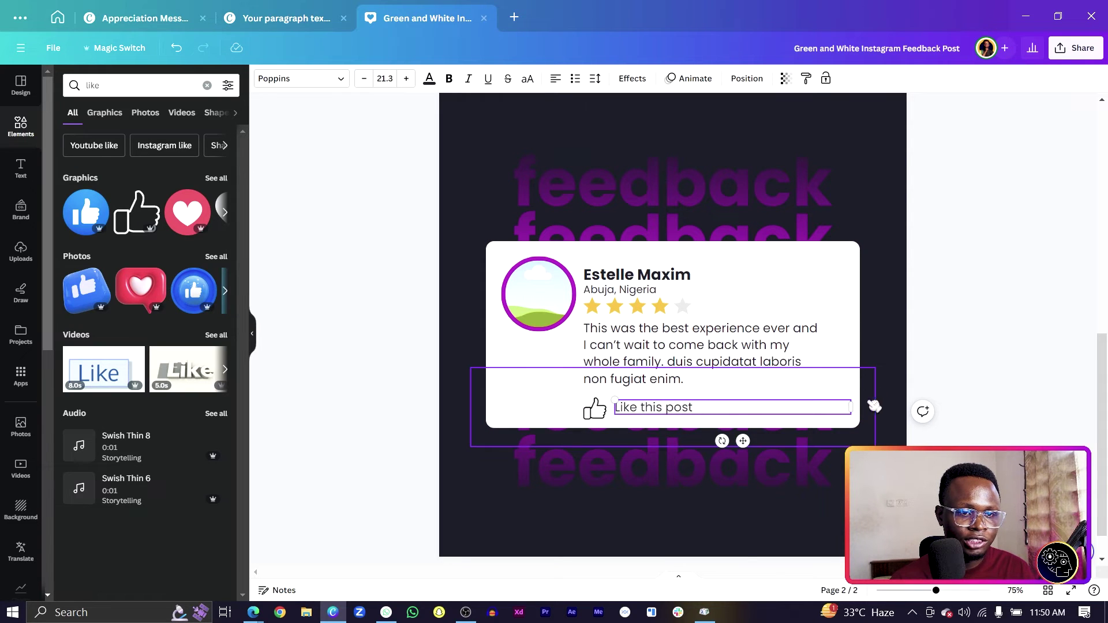
drag(852, 407, 741, 408)
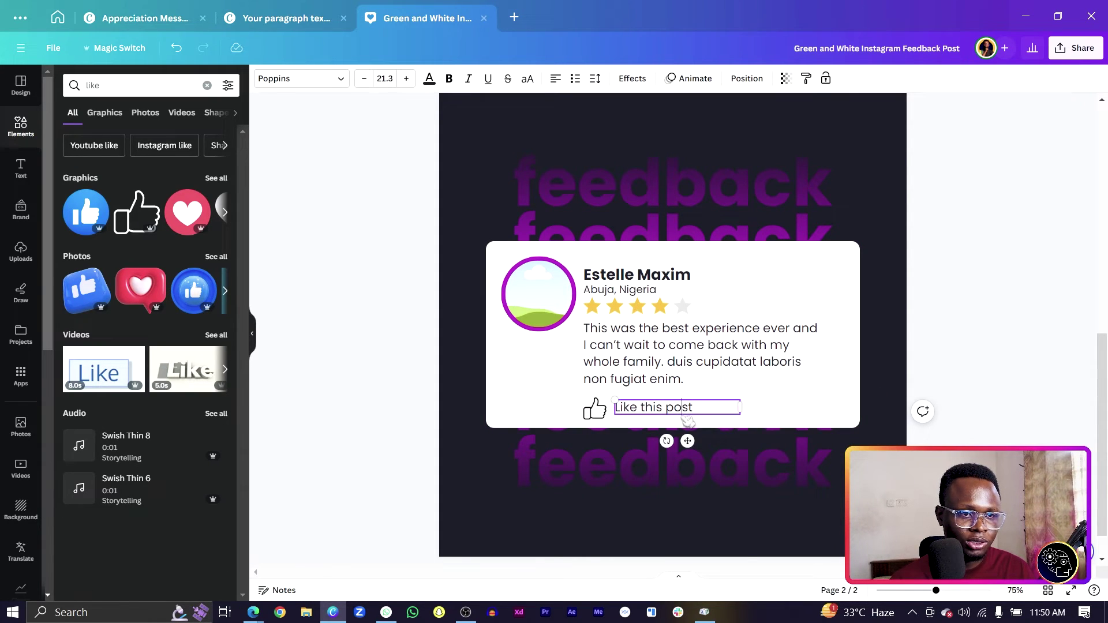
drag(687, 441, 683, 446)
Scale the thumbs-up icon and 'Like this post' caption down together
shift+click(595, 409)
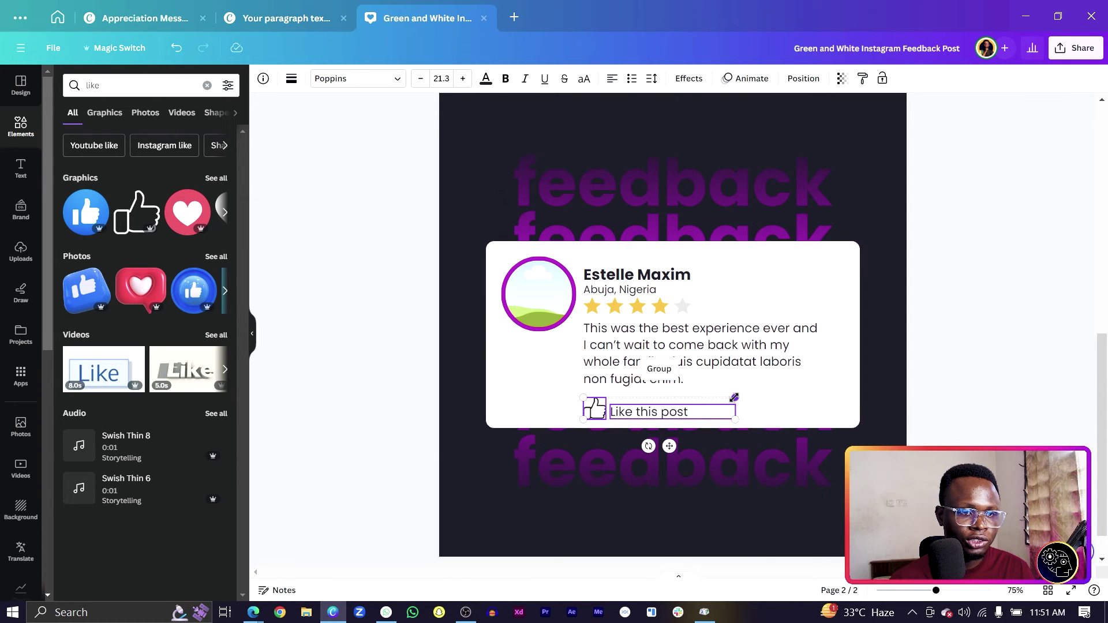
drag(735, 397, 690, 422)
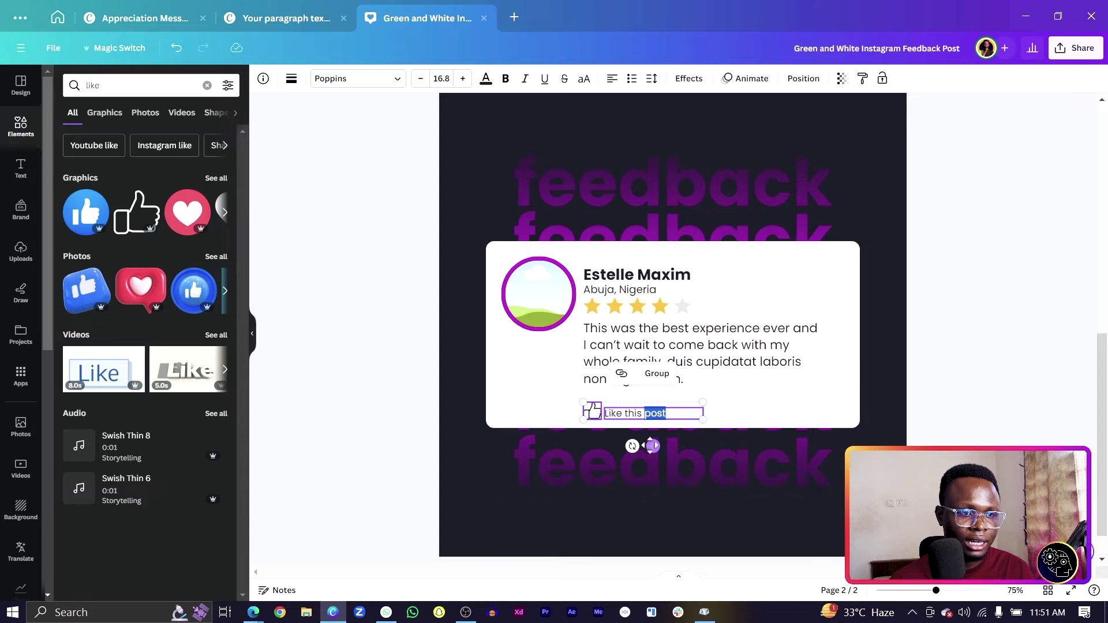
click(368, 403)
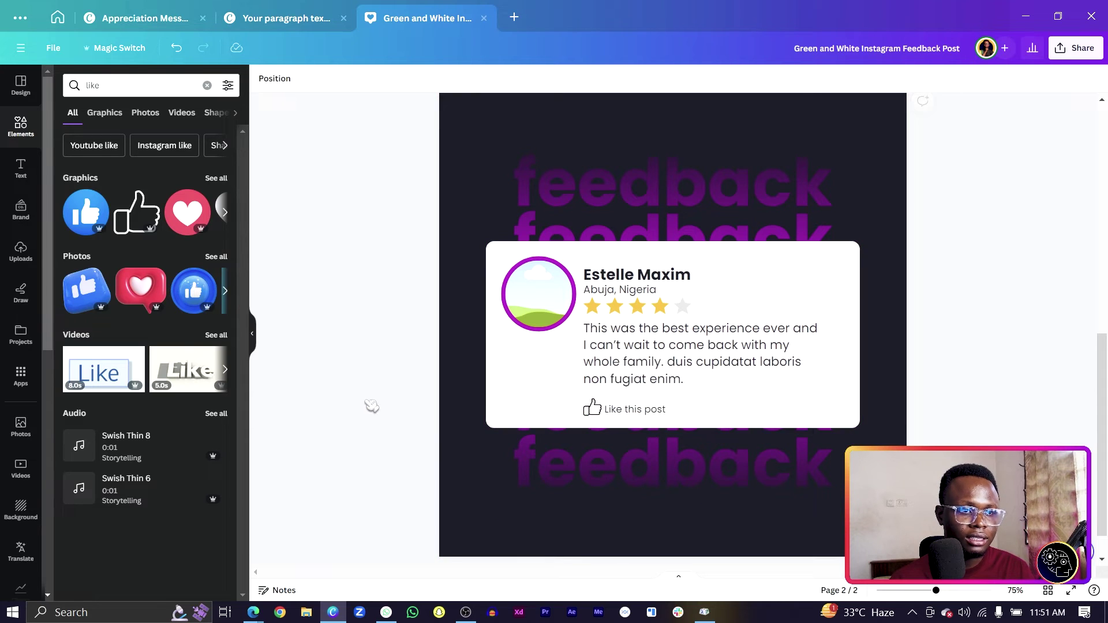
click(618, 410)
click(620, 410)
click(361, 363)
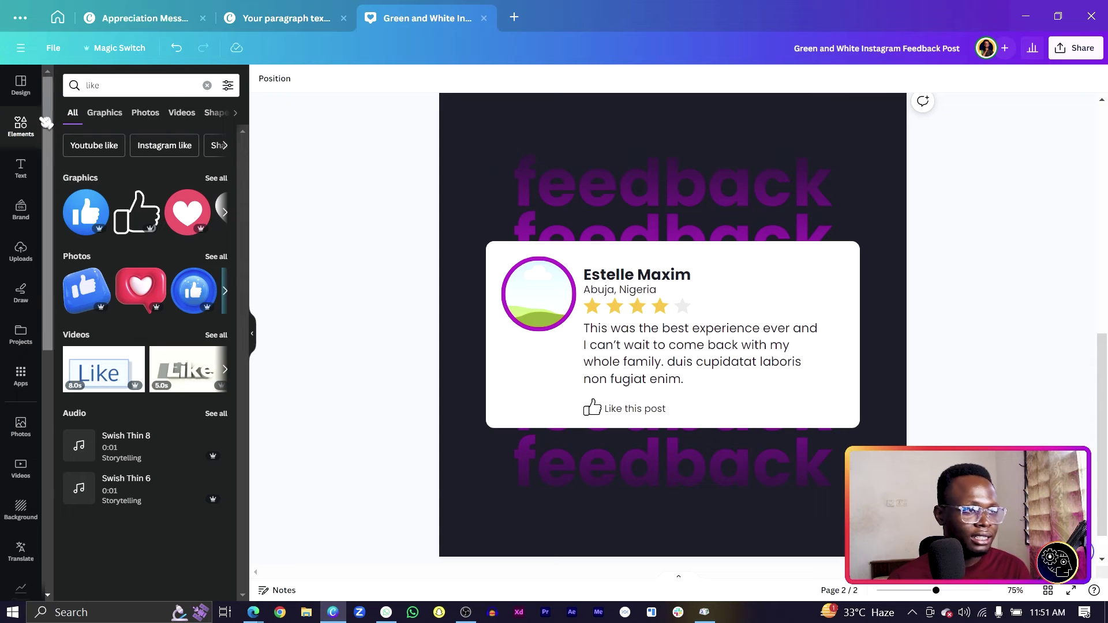
Drop an 'african lady' stock photo into the circle frame and crop it to fit
click(161, 91)
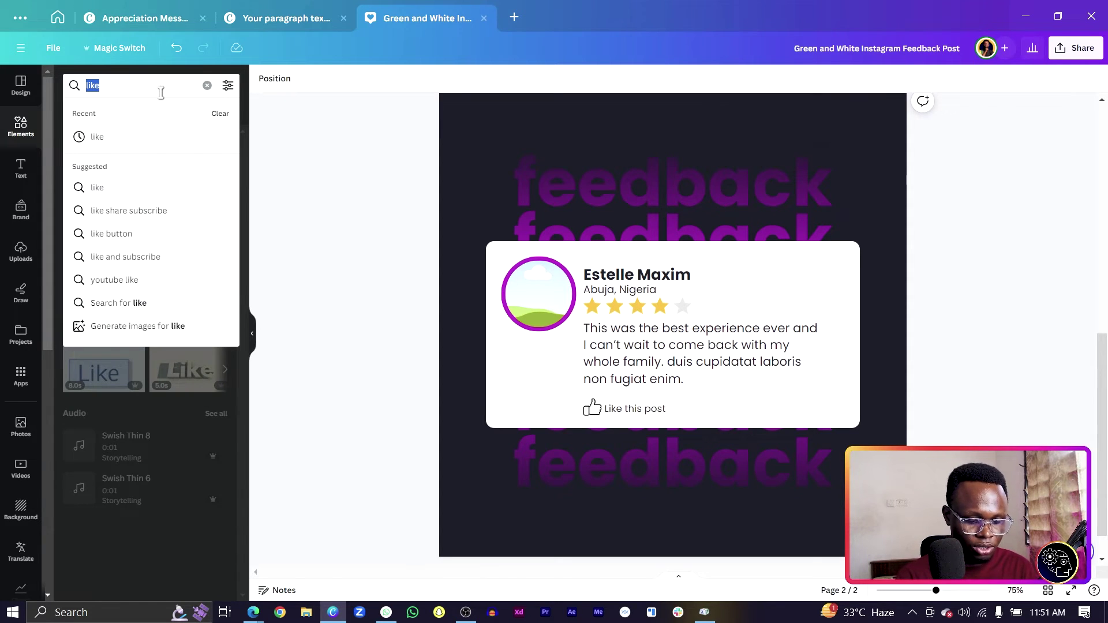
text(african la)
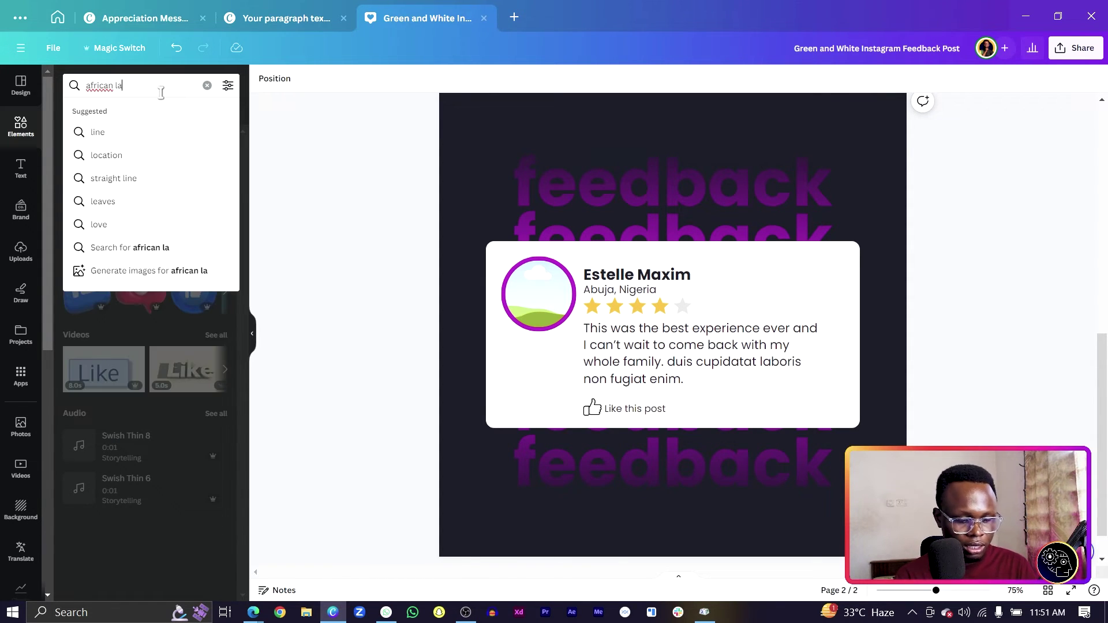
text(dy)
key(Return)
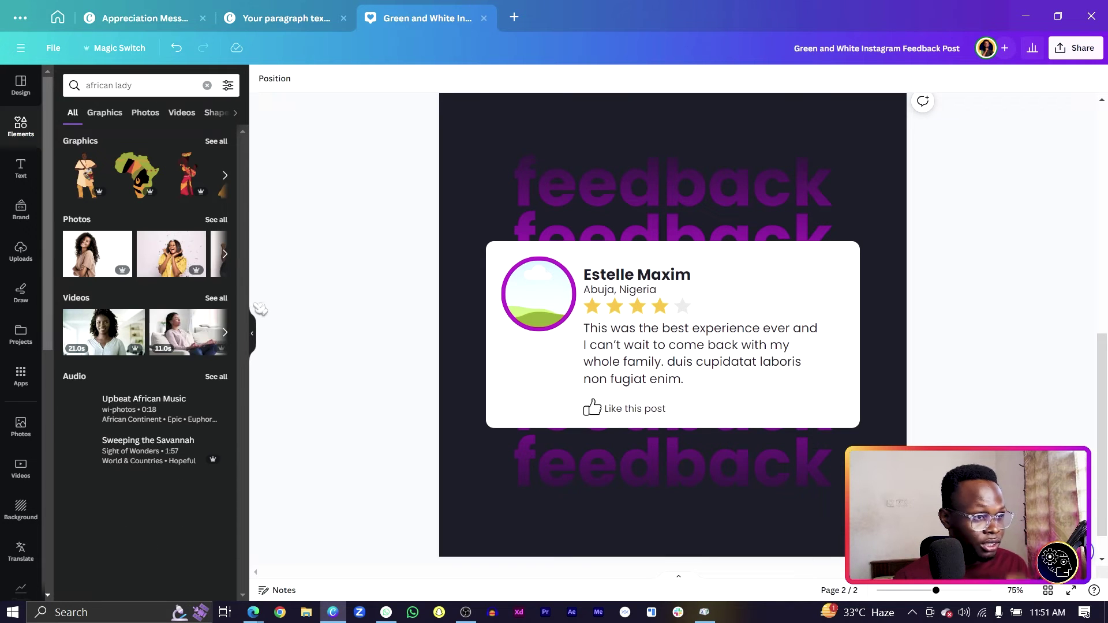
click(222, 221)
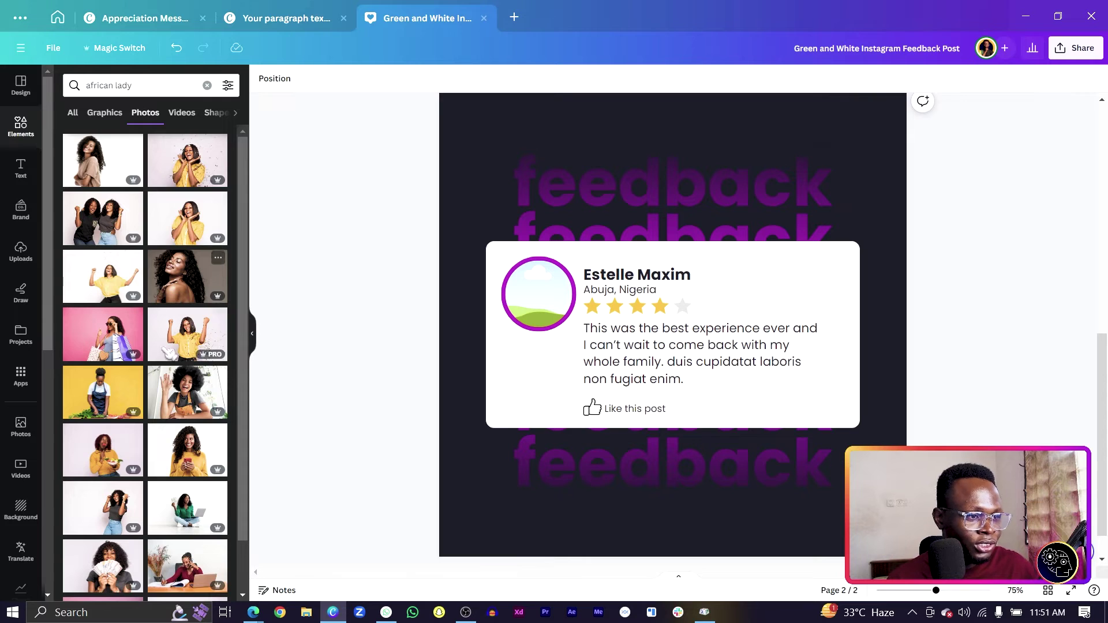
scroll(145, 363, down, 1)
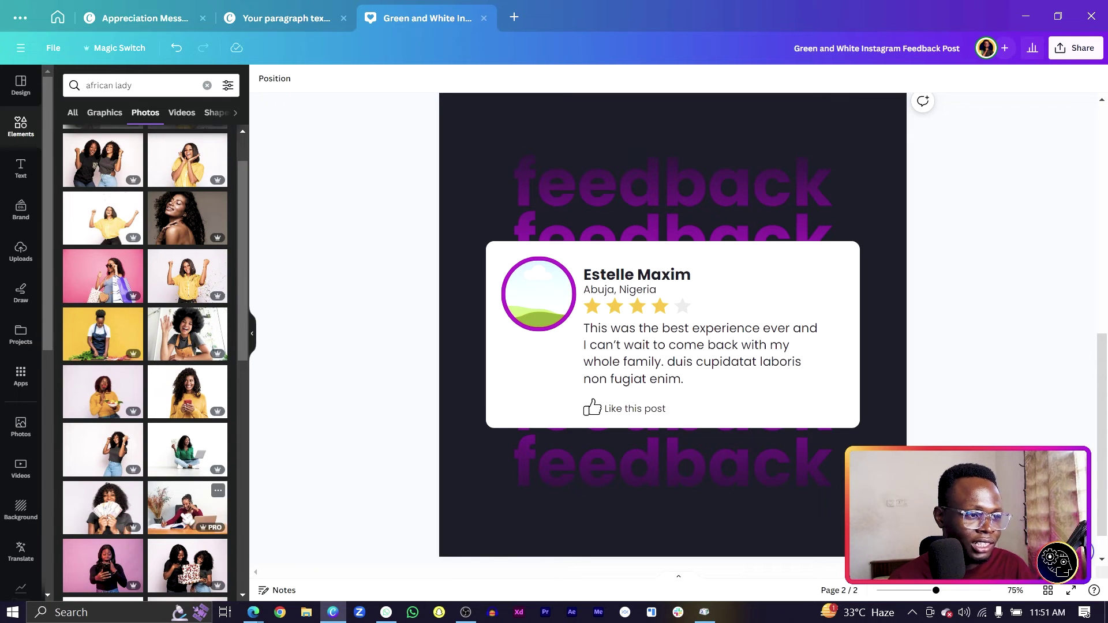
drag(191, 517, 537, 297)
double_click(529, 318)
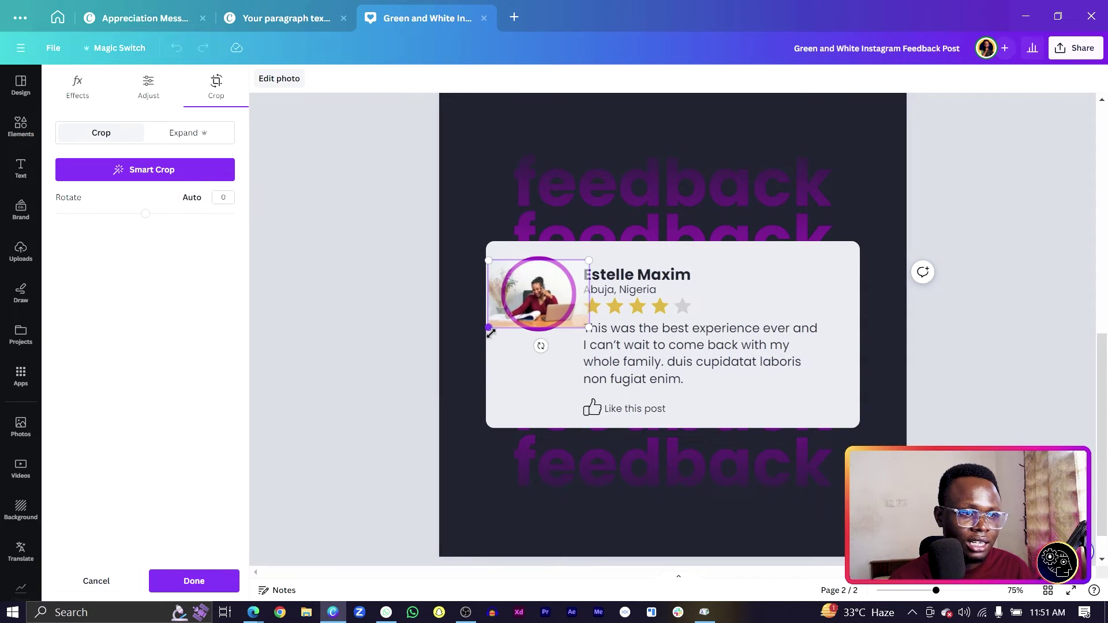
drag(486, 321, 454, 353)
click(424, 444)
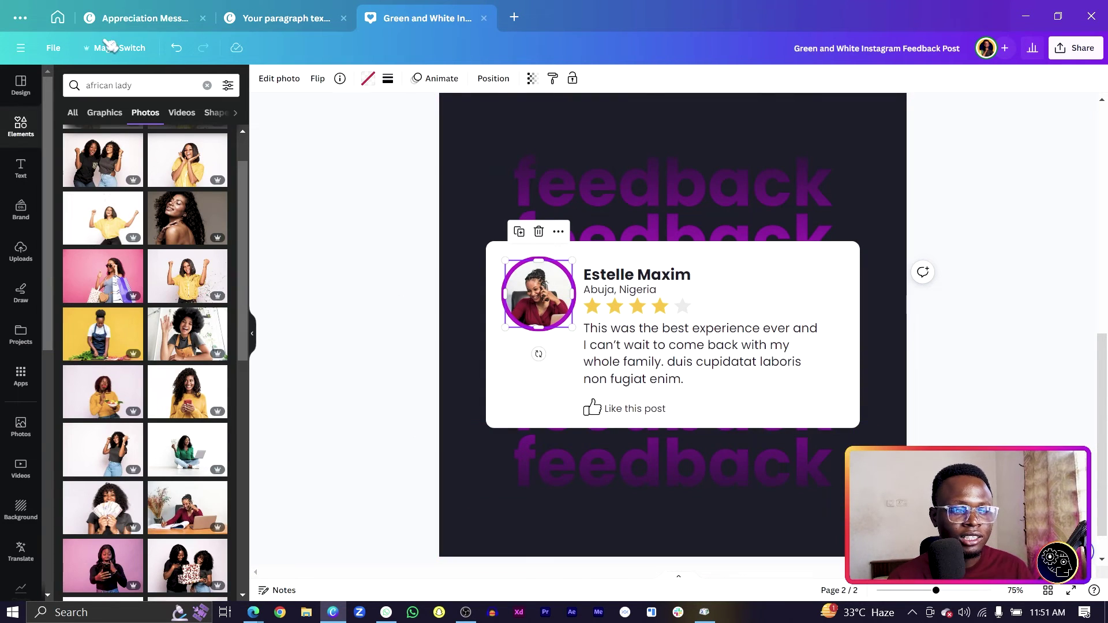
Add the red 3D heart bubble from a 'like' search and shrink it onto the card's top-right
click(157, 84)
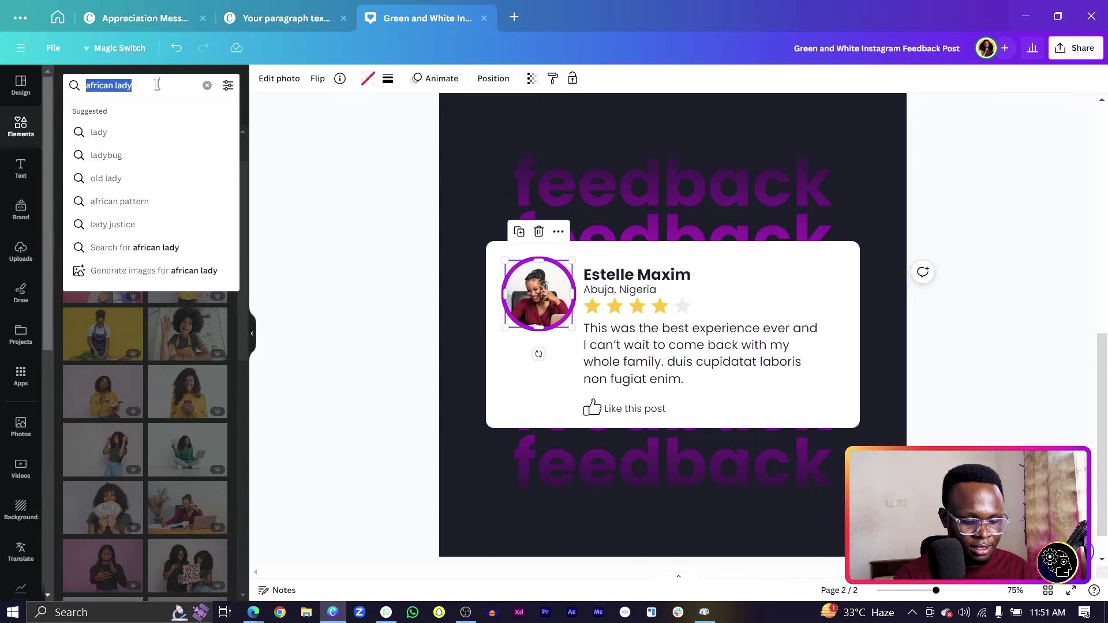
text(like)
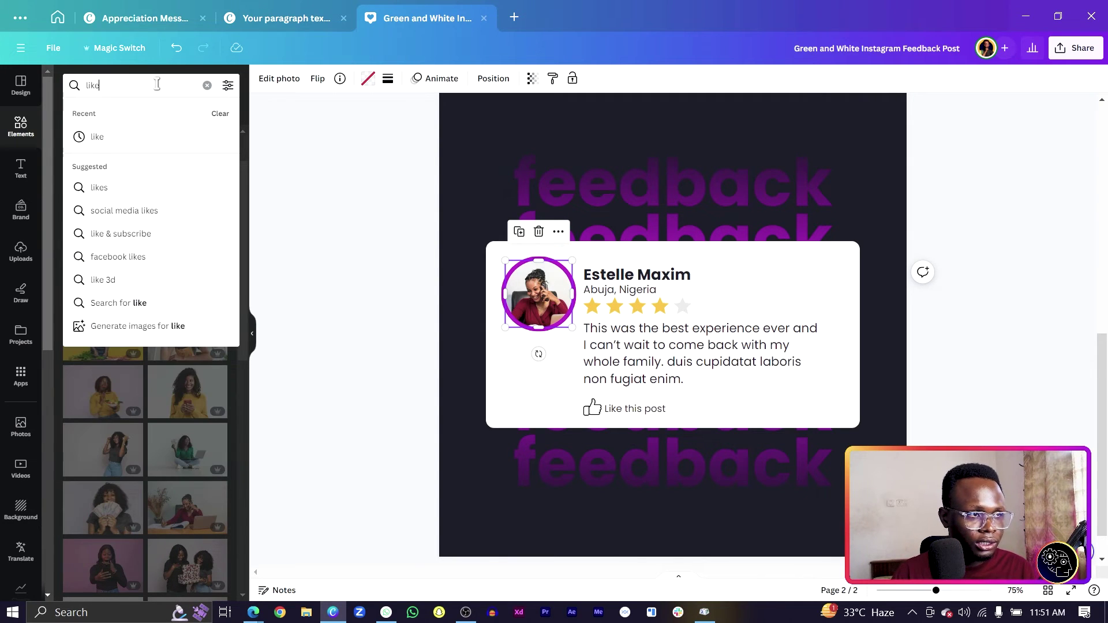
key(Return)
scroll(137, 243, down, 5)
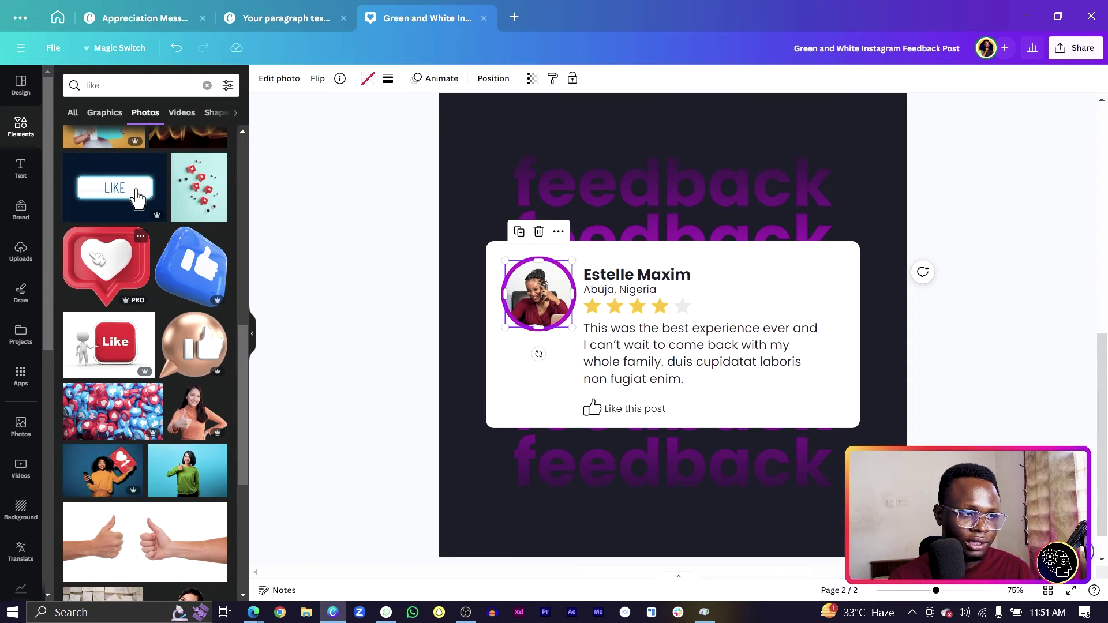
click(107, 266)
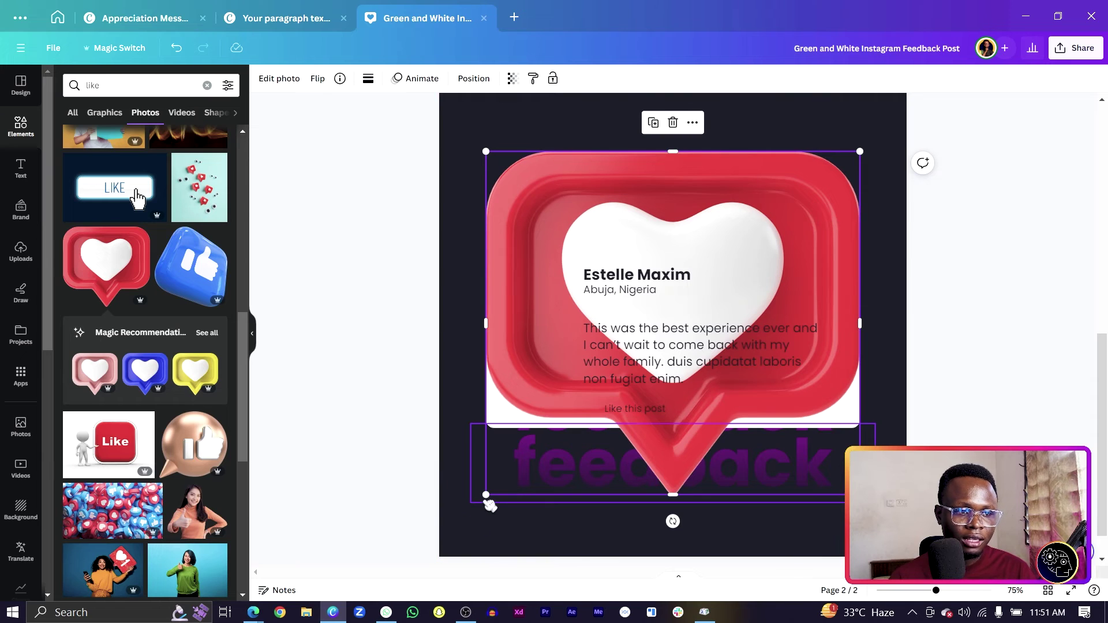
drag(490, 506, 713, 301)
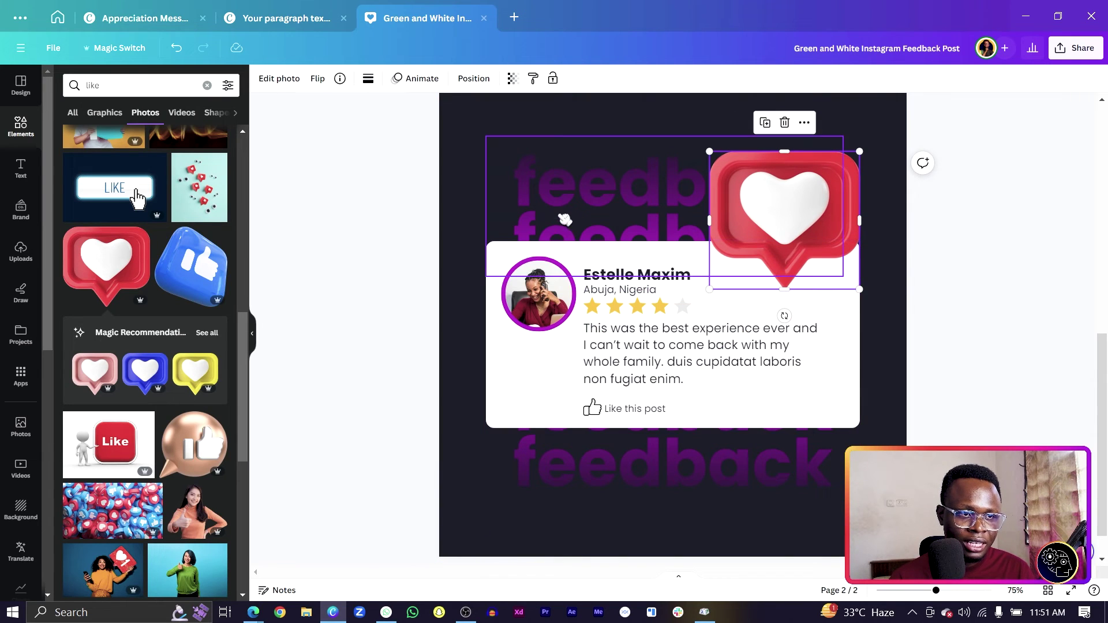
click(207, 333)
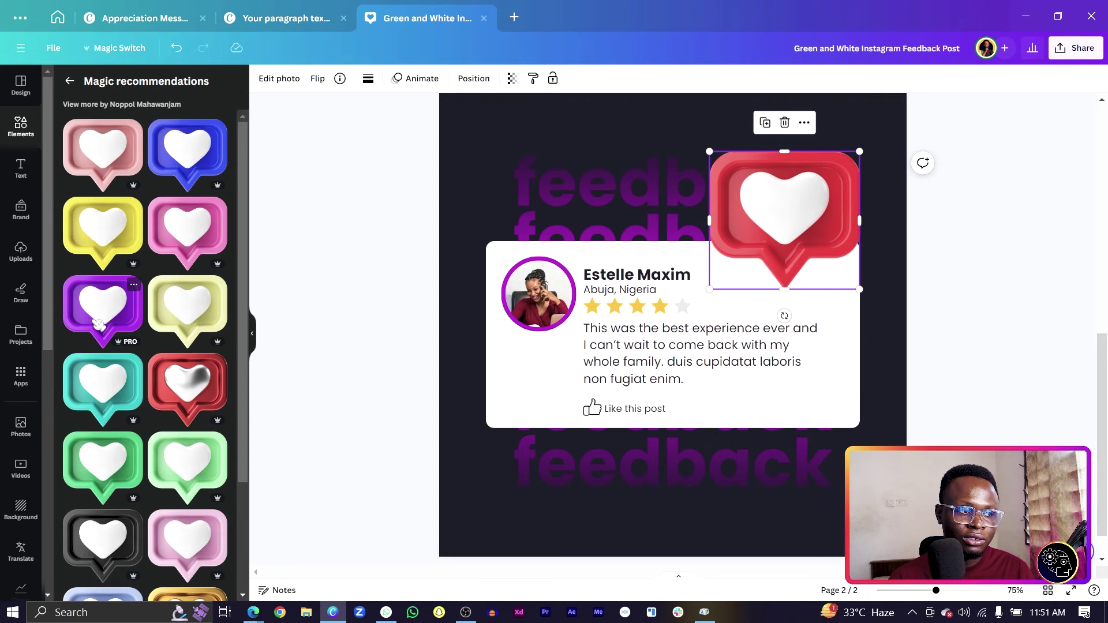
Swap the red heart for a purple 3D heart bubble, shrunk over the card's top-right corner
click(98, 323)
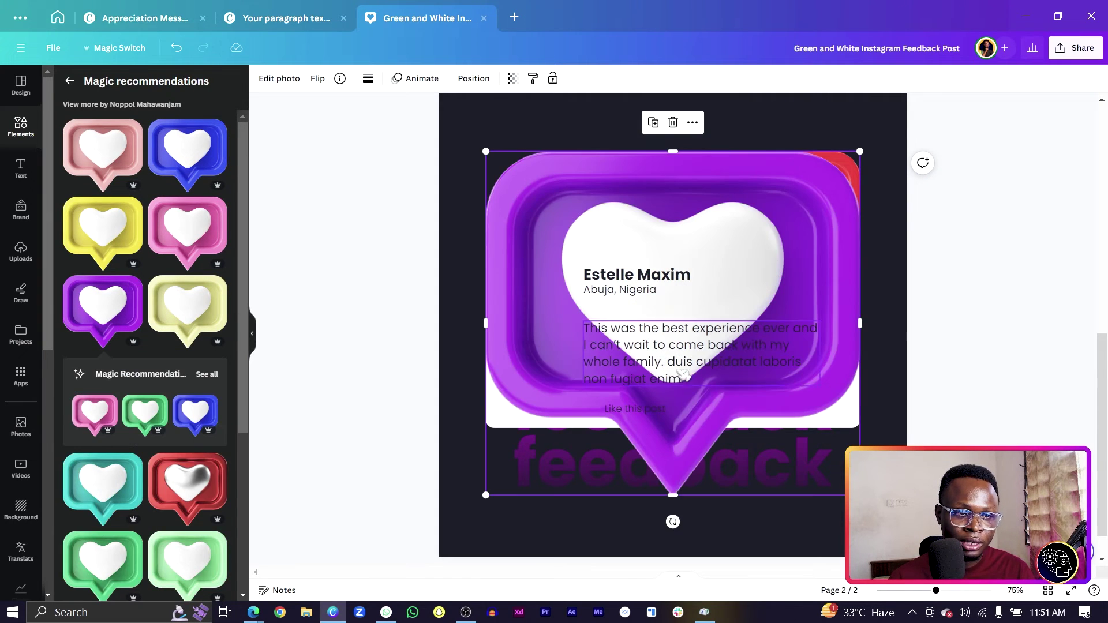
click(844, 233)
key(Delete)
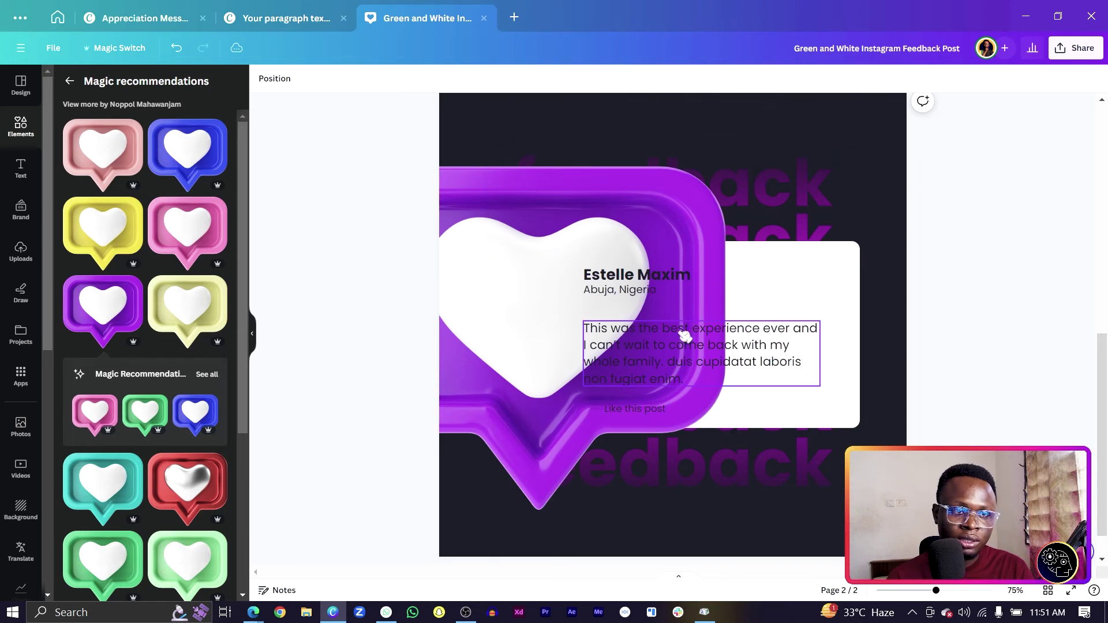
drag(658, 241, 725, 210)
drag(424, 480, 719, 390)
drag(773, 189, 605, 479)
Shrink, tilt and place a second purple heart at the card's bottom-left
scroll(597, 492, down, 2)
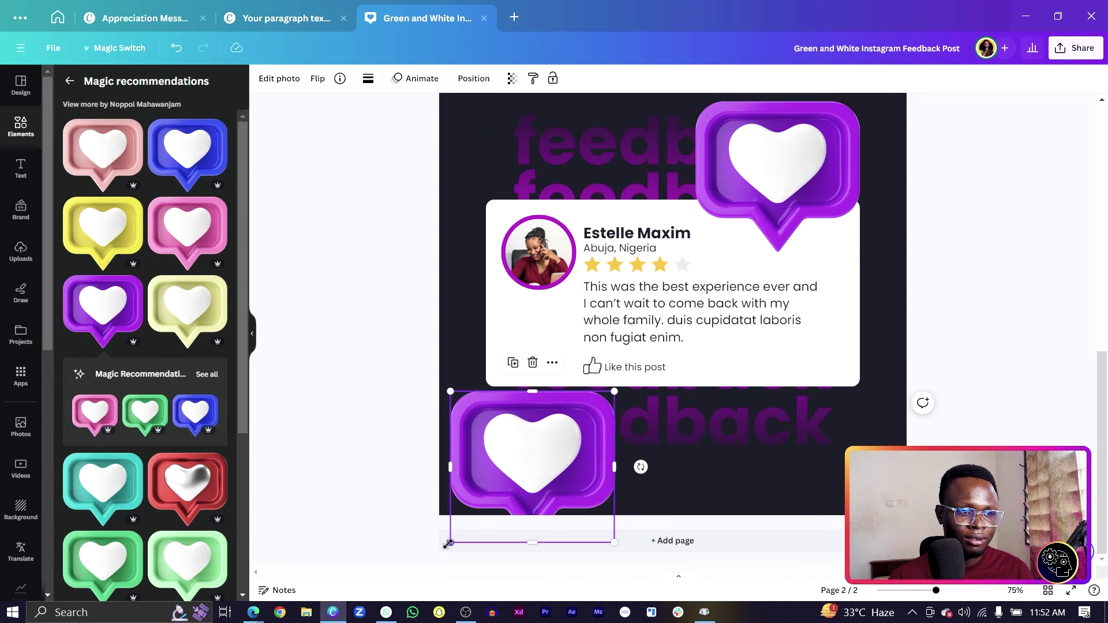
drag(449, 543, 471, 523)
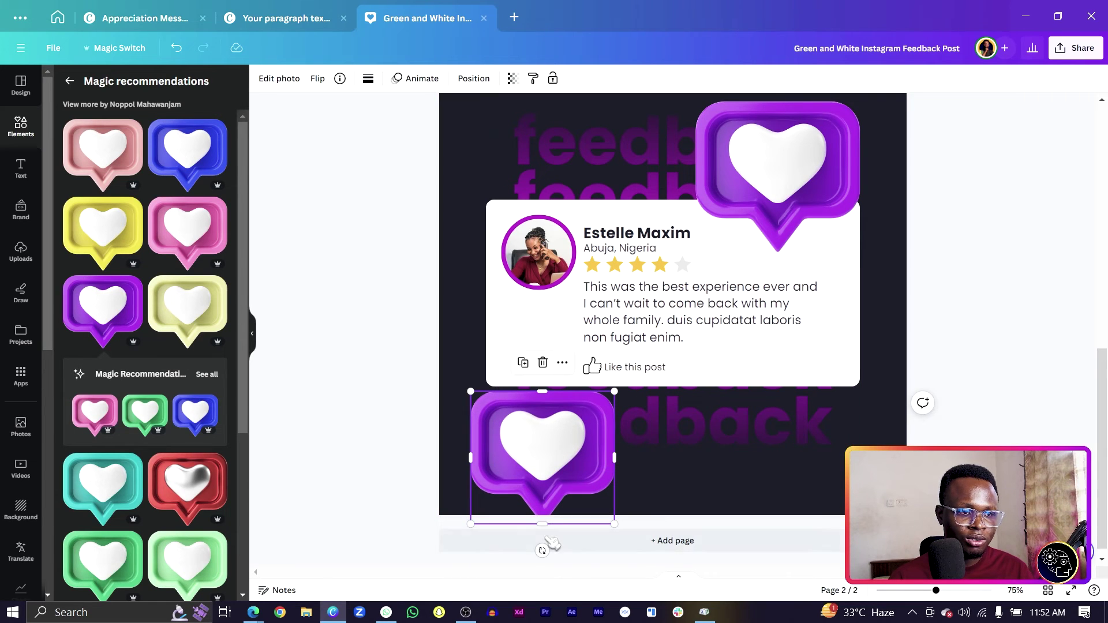
drag(543, 551, 564, 542)
drag(510, 471, 493, 444)
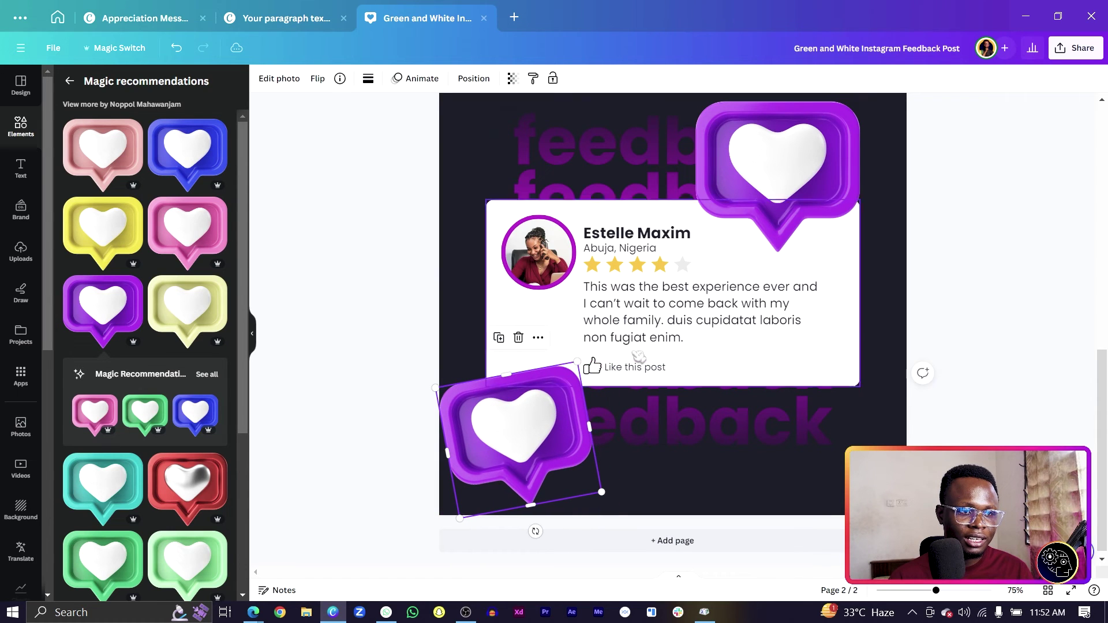
click(780, 225)
click(573, 499)
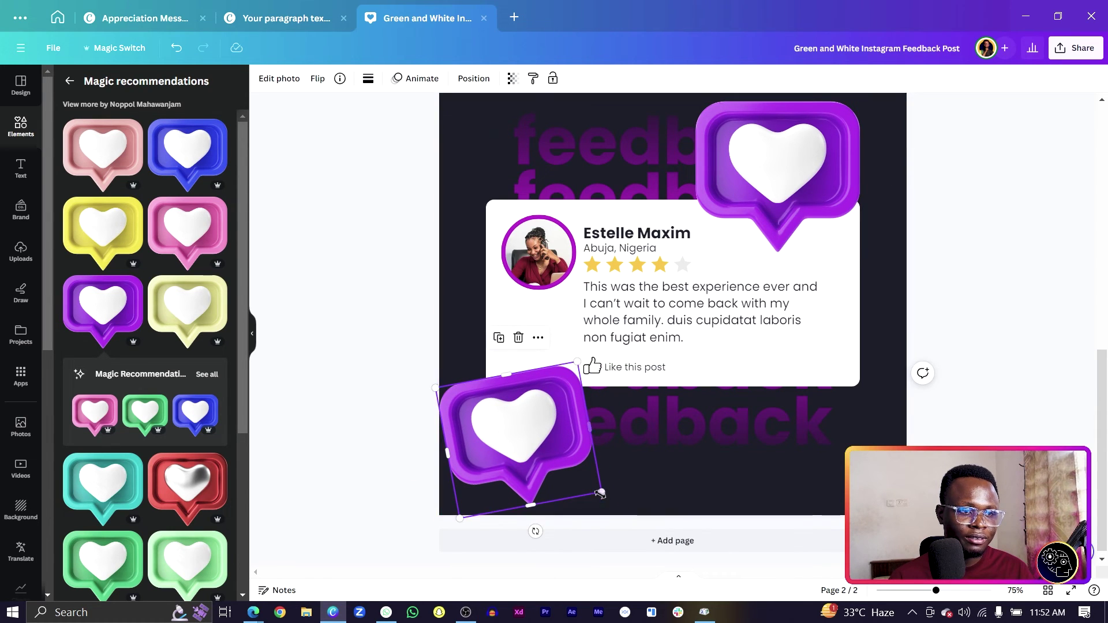
drag(601, 493, 586, 483)
drag(508, 442, 504, 439)
Nudge the top-right purple heart right, shrink it slightly, and tilt it clockwise
click(728, 254)
drag(728, 254, 734, 255)
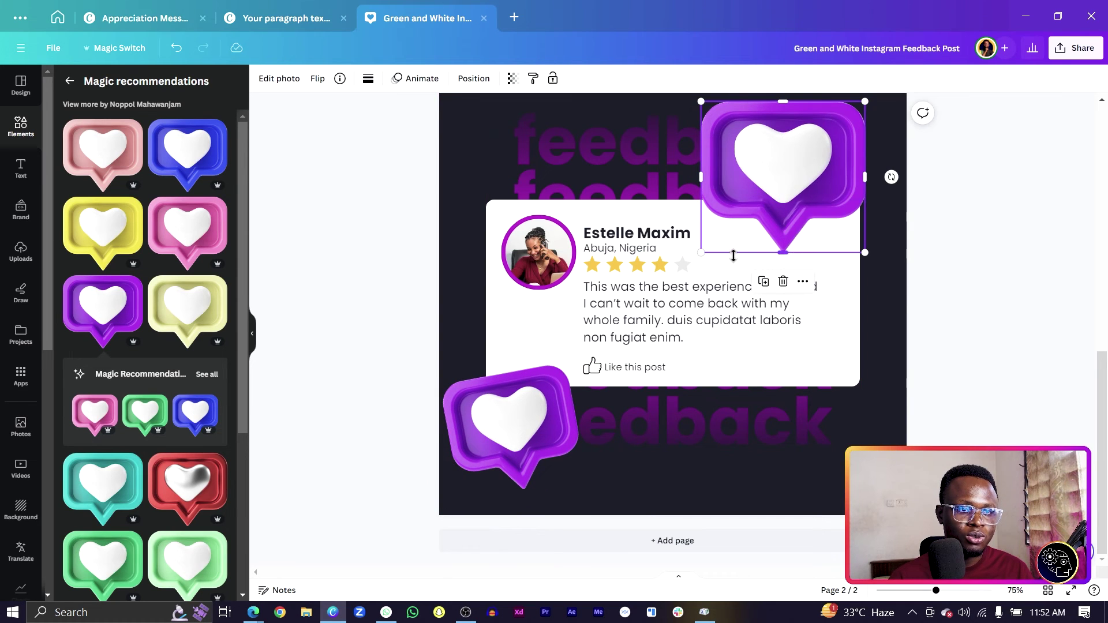
drag(865, 101, 836, 127)
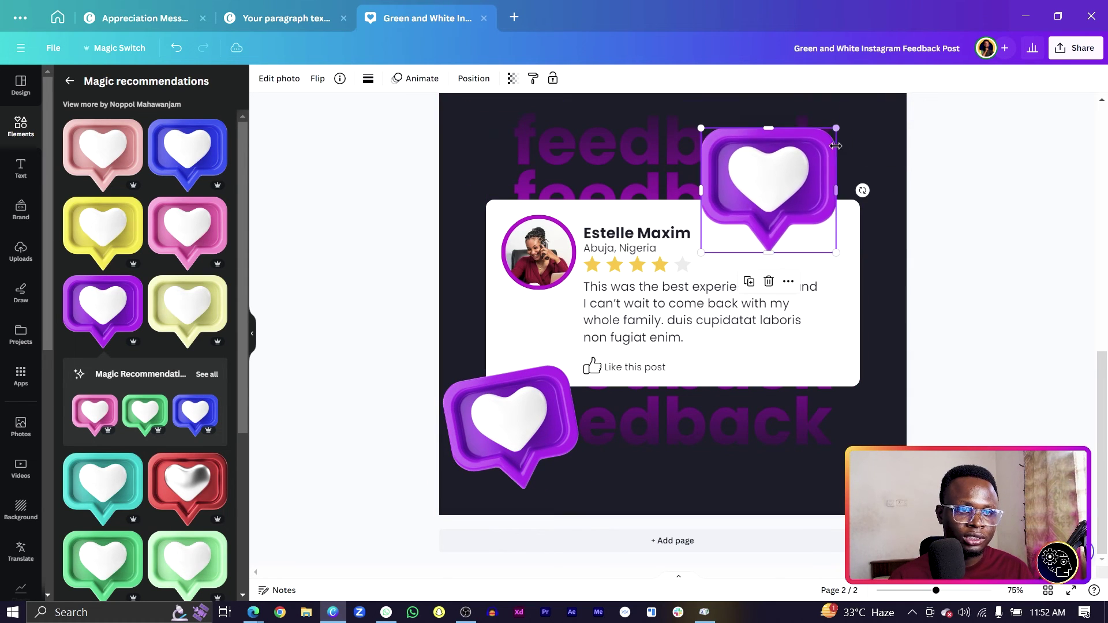
drag(862, 190, 863, 197)
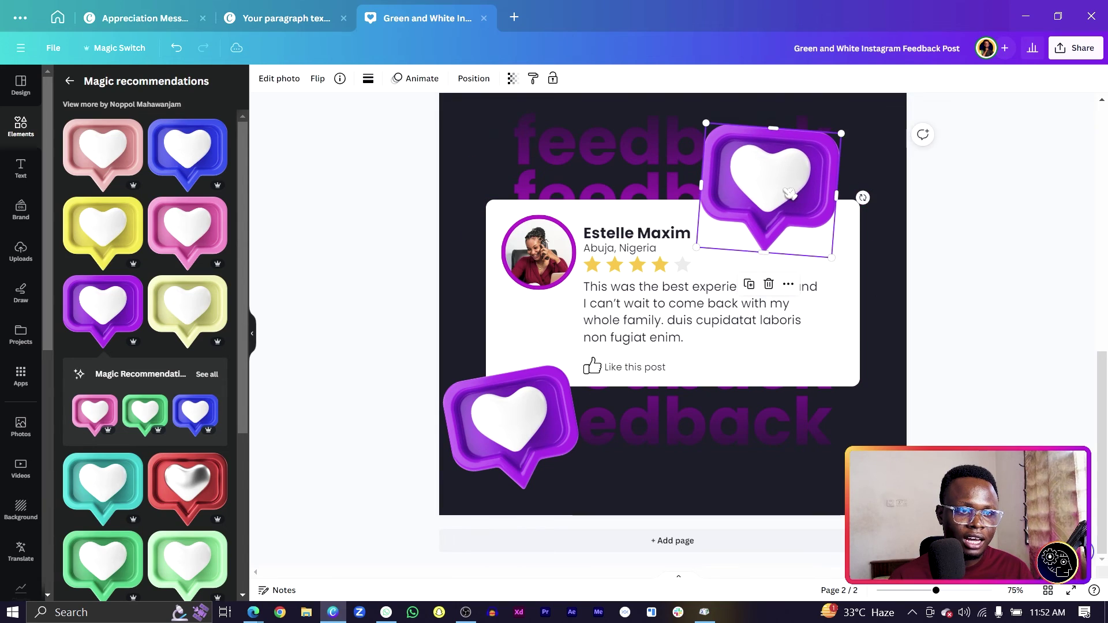